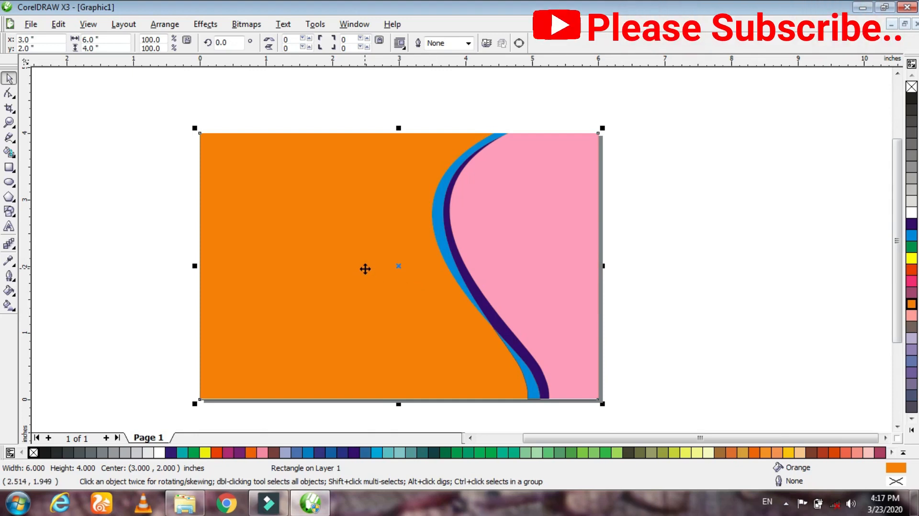
- Apply a custom linear orange-to-white fountain fill to the background rectangle, with a white marker at 75% and a 32.6° angle
{"action": "key", "text": "F11"}
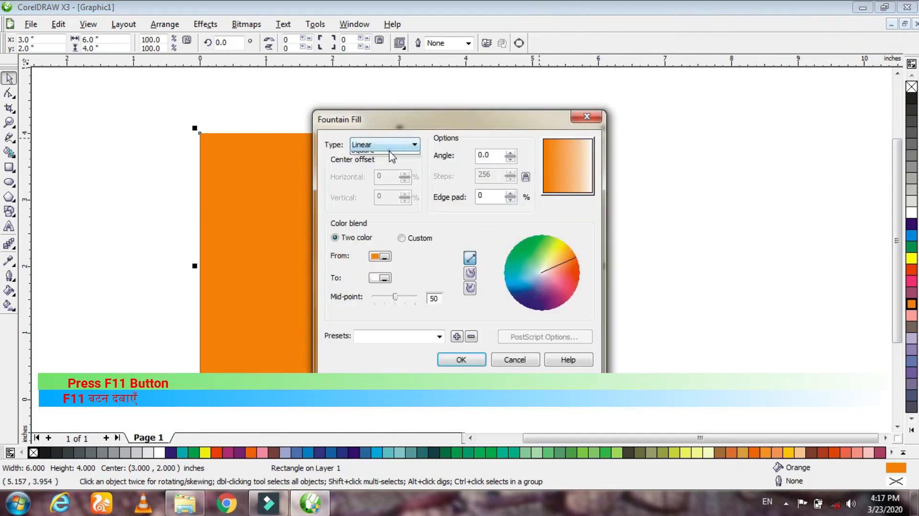
{"action": "left_click", "coordinate": [379, 145]}
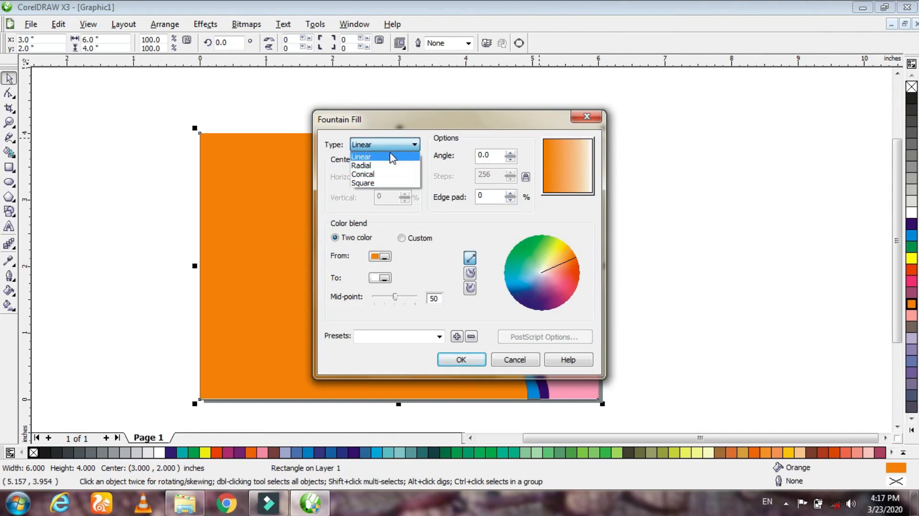
{"action": "left_click", "coordinate": [390, 154]}
{"action": "left_click", "coordinate": [402, 239]}
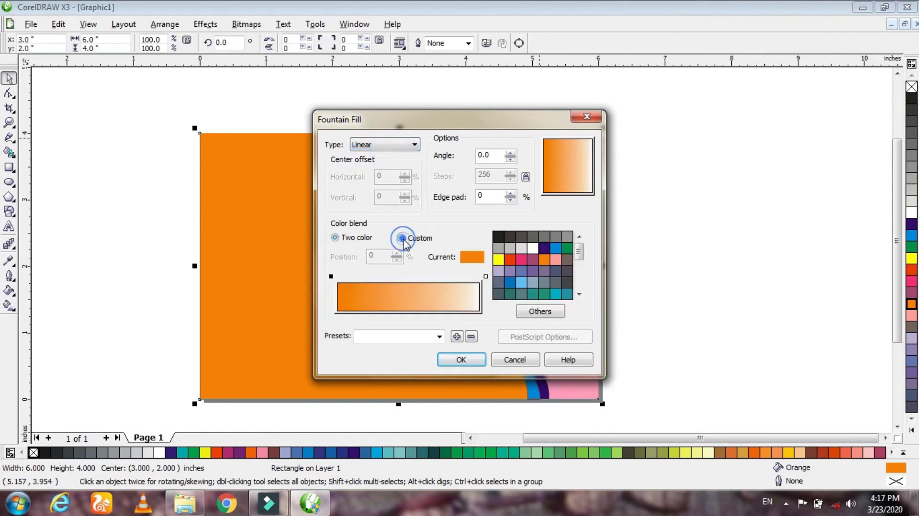
{"action": "left_click", "coordinate": [485, 278]}
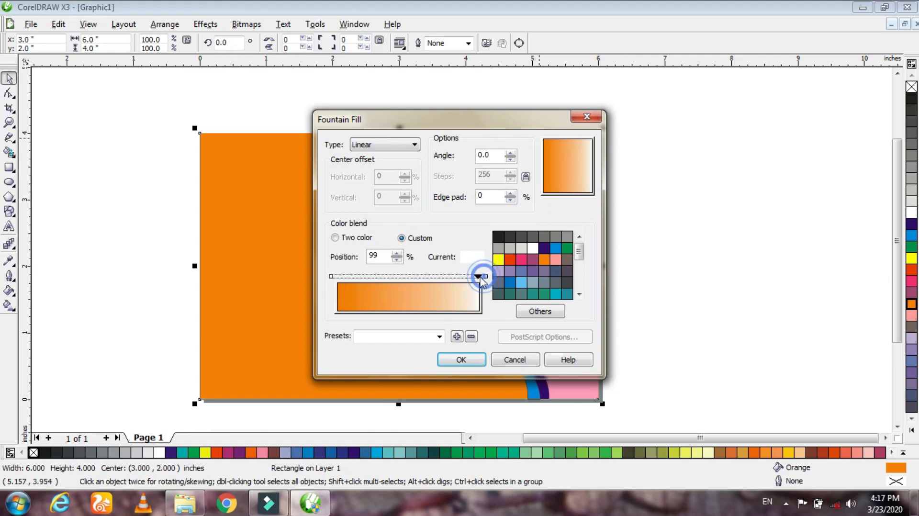
{"action": "mouse_move", "coordinate": [453, 282]}
{"action": "left_mouse_down"}
{"action": "mouse_move", "coordinate": [433, 277]}
{"action": "mouse_move", "coordinate": [447, 279]}
{"action": "left_mouse_up"}
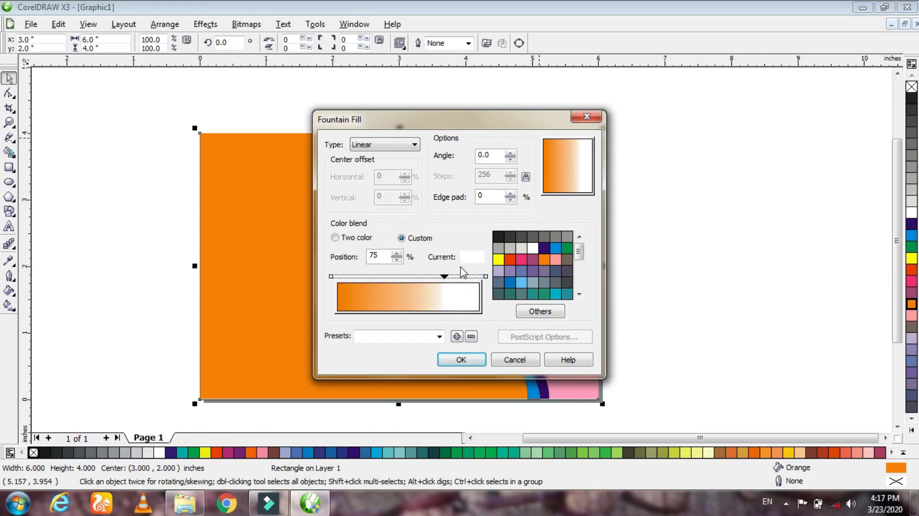
{"action": "left_click_drag", "start_coordinate": [546, 155], "coordinate": [592, 158]}
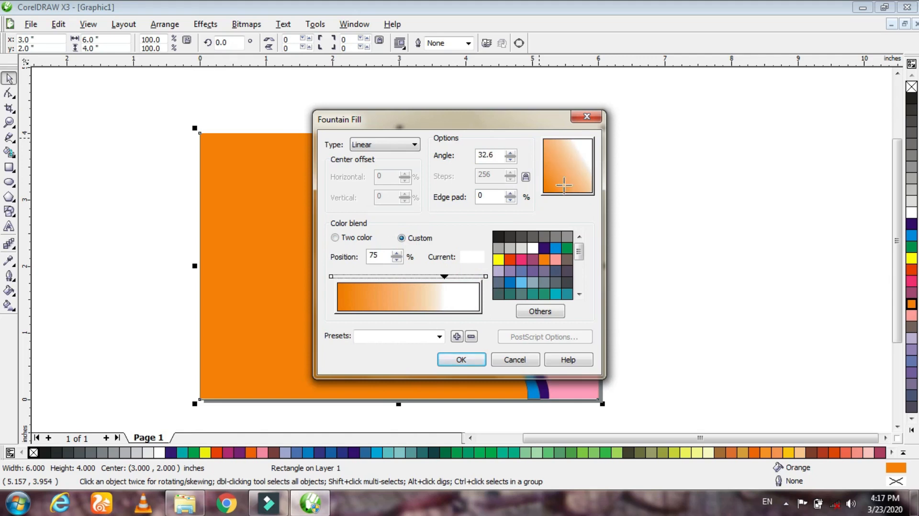
{"action": "left_click", "coordinate": [472, 363]}
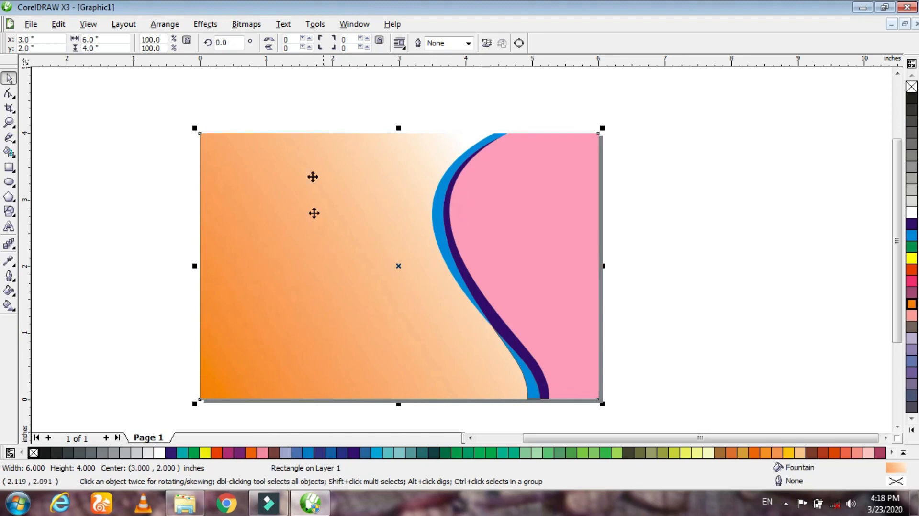
{"action": "left_click", "coordinate": [735, 212]}
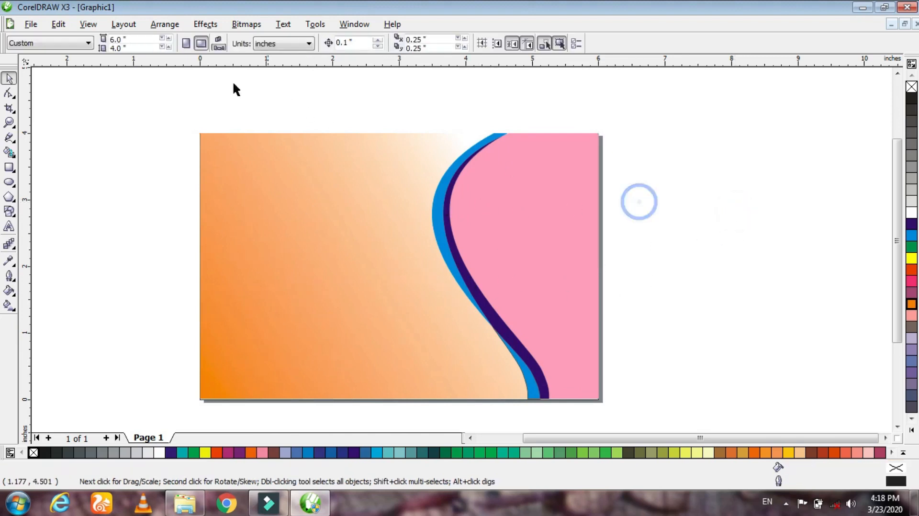
- Start an image import and open the ROse folder on the Desktop
{"action": "left_click", "coordinate": [31, 24]}
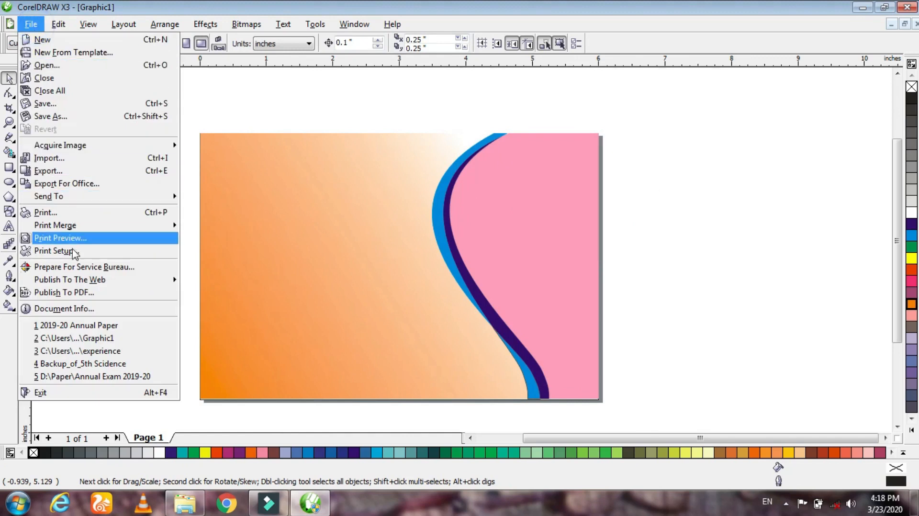
{"action": "left_click", "coordinate": [74, 159]}
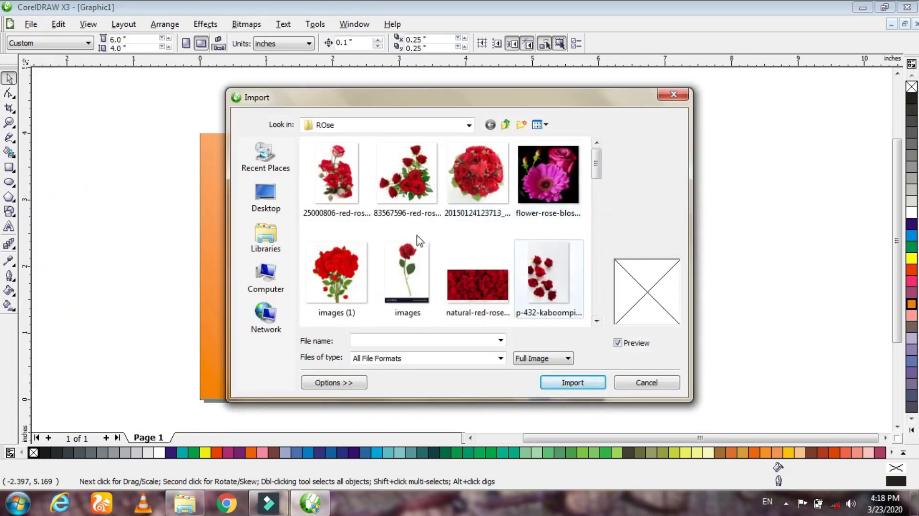
{"action": "mouse_move", "coordinate": [597, 170]}
{"action": "left_mouse_down"}
{"action": "mouse_move", "coordinate": [593, 202]}
{"action": "mouse_move", "coordinate": [593, 170]}
{"action": "left_mouse_up"}
{"action": "left_click", "coordinate": [265, 195]}
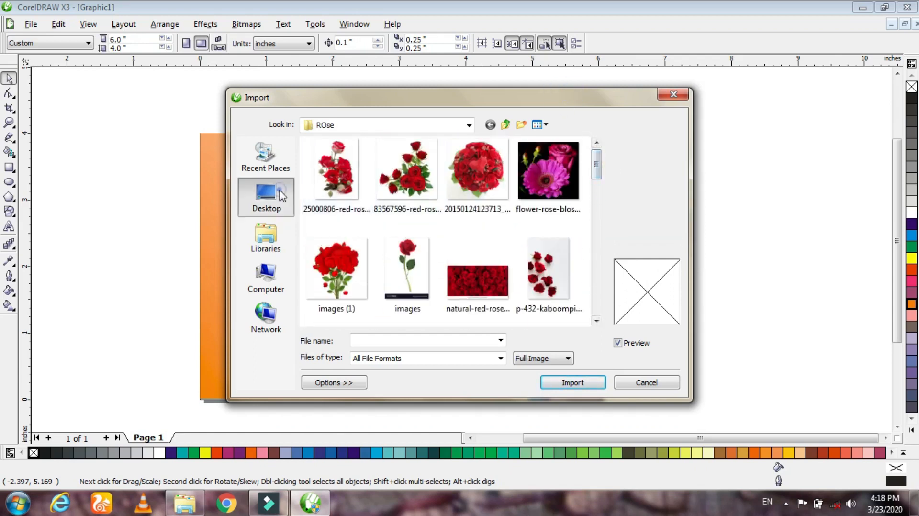
{"action": "scroll", "coordinate": [594, 218], "scroll_direction": "down", "scroll_amount": 2}
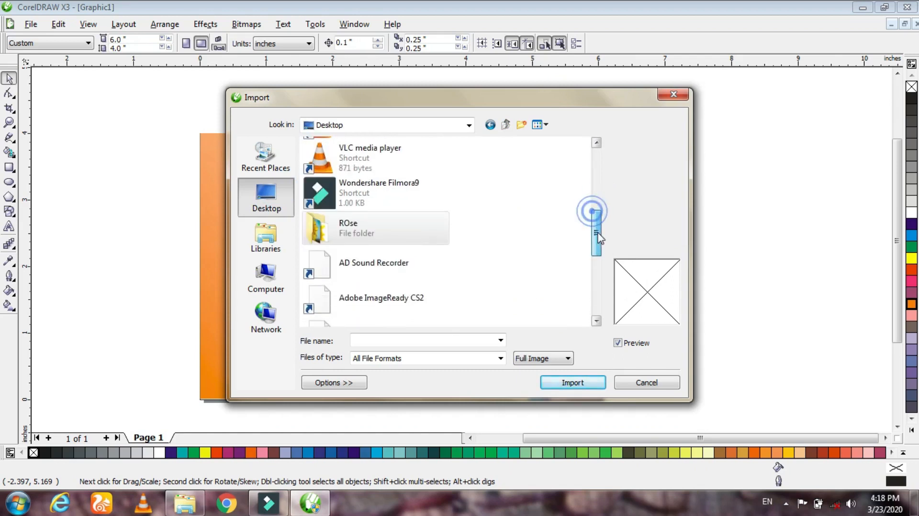
{"action": "double_click", "coordinate": [370, 235]}
- Select the bridal photos pexels-photo-725458, 730055, 999515, 2106463 and 1444441 together and import them
{"action": "left_click", "coordinate": [474, 283]}
{"action": "left_click_drag", "start_coordinate": [599, 178], "coordinate": [599, 221]}
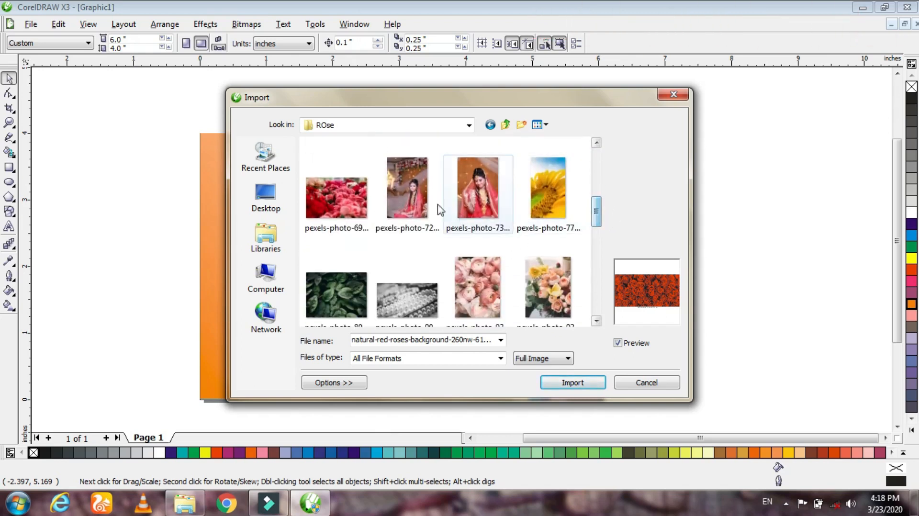
{"action": "left_click", "coordinate": [407, 194]}
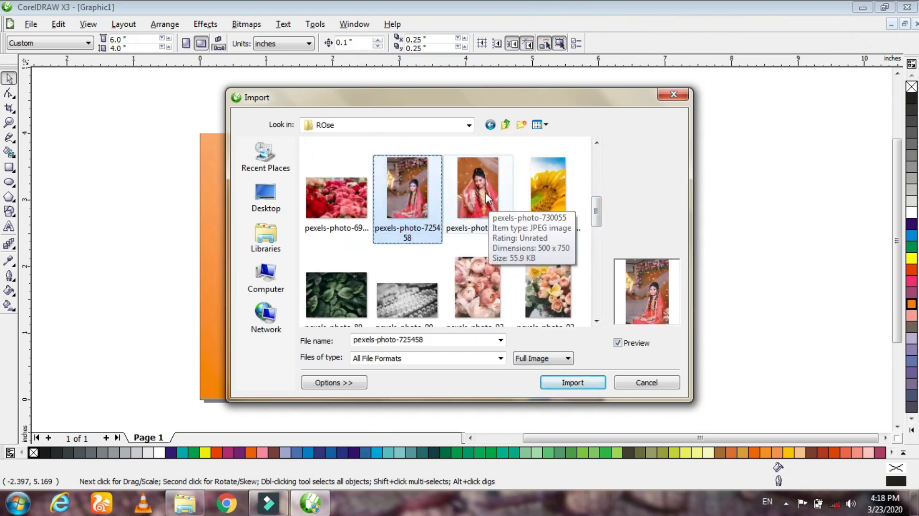
{"action": "left_click", "coordinate": [487, 198], "text": "ctrl"}
{"action": "left_click_drag", "start_coordinate": [597, 215], "coordinate": [597, 261]}
{"action": "left_click", "coordinate": [337, 218], "text": "ctrl"}
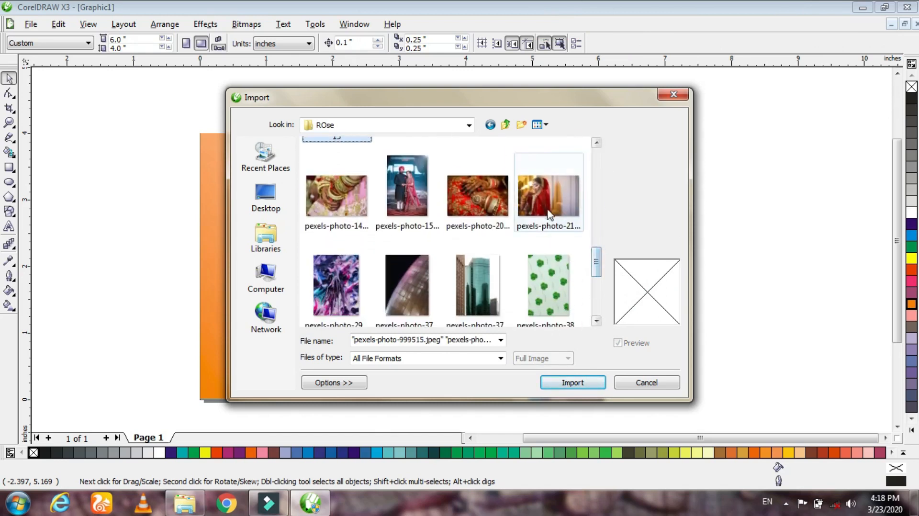
{"action": "left_click", "coordinate": [553, 210], "text": "ctrl"}
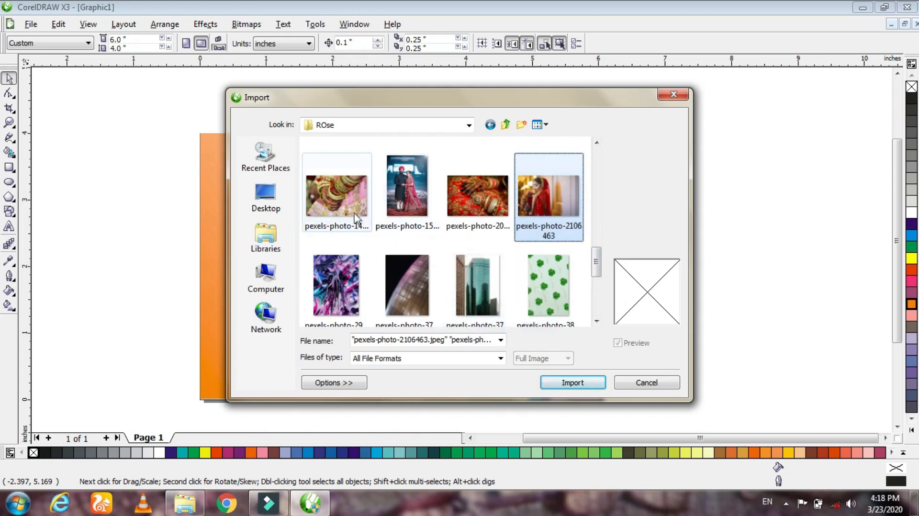
{"action": "left_click", "coordinate": [345, 204], "text": "ctrl"}
{"action": "left_click_drag", "start_coordinate": [597, 270], "coordinate": [603, 295]}
{"action": "left_click", "coordinate": [572, 383]}
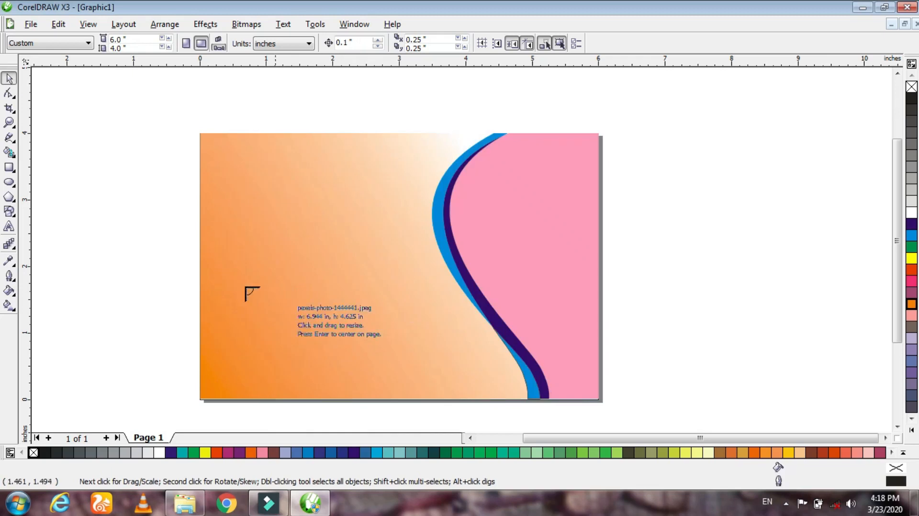
- Place the five imported photos at reduced size, four beside the page's left edge and the green-sari portrait beside its right edge
{"action": "left_click_drag", "start_coordinate": [51, 128], "coordinate": [158, 199]}
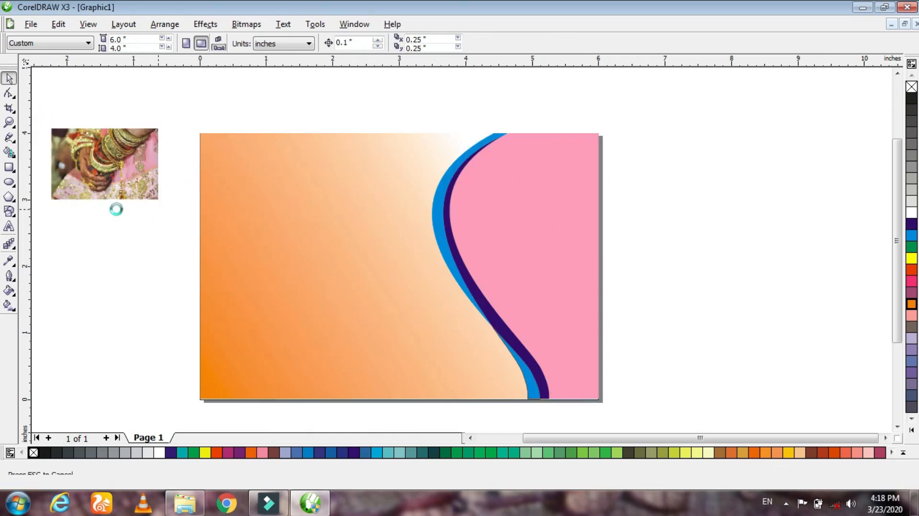
{"action": "left_click_drag", "start_coordinate": [51, 208], "coordinate": [177, 280]}
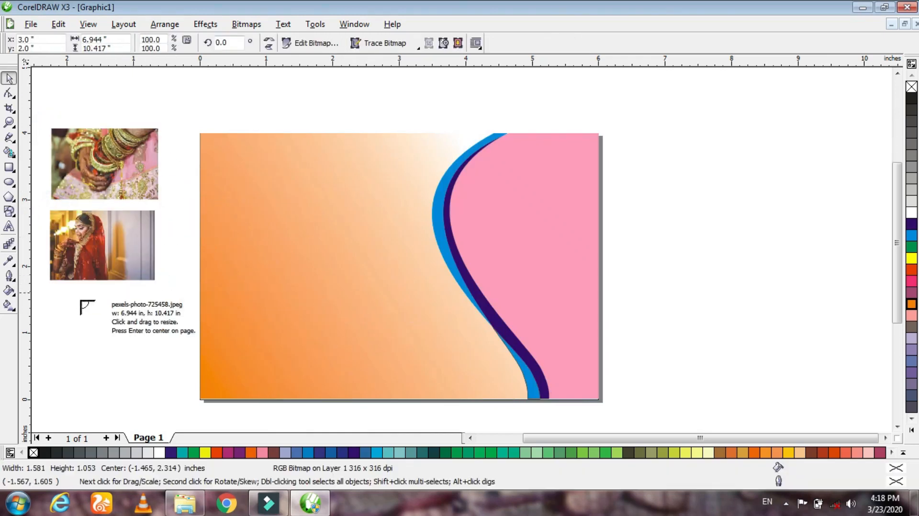
{"action": "left_click", "coordinate": [58, 292]}
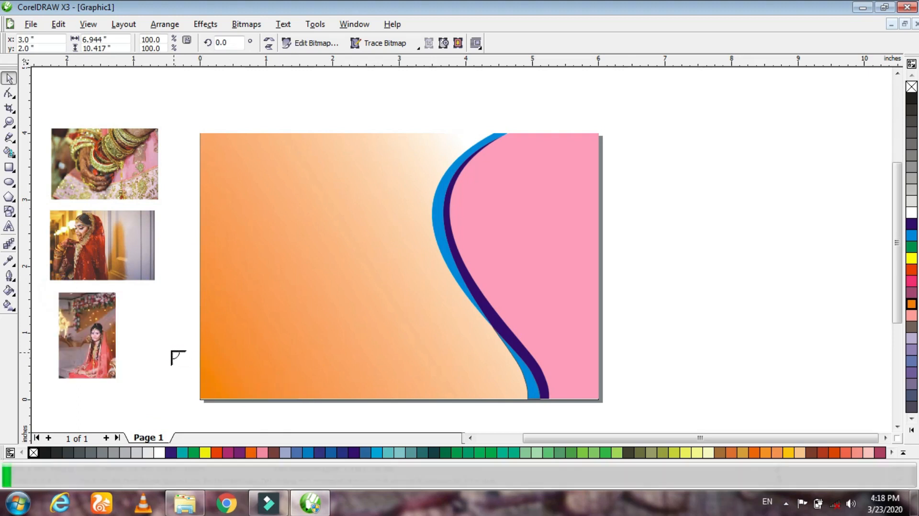
{"action": "left_click_drag", "start_coordinate": [124, 292], "coordinate": [205, 386]}
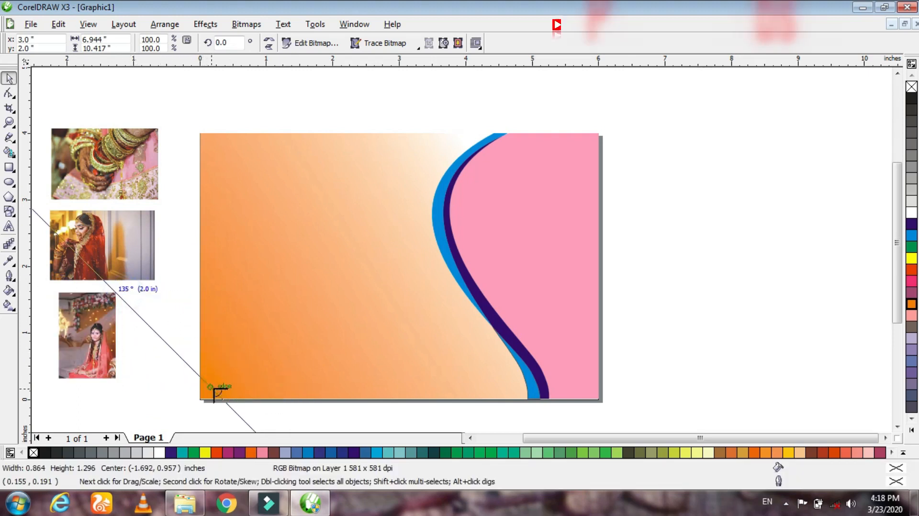
{"action": "left_click_drag", "start_coordinate": [181, 249], "coordinate": [292, 355]}
{"action": "left_click_drag", "start_coordinate": [223, 303], "coordinate": [689, 240]}
{"action": "left_click", "coordinate": [696, 348]}
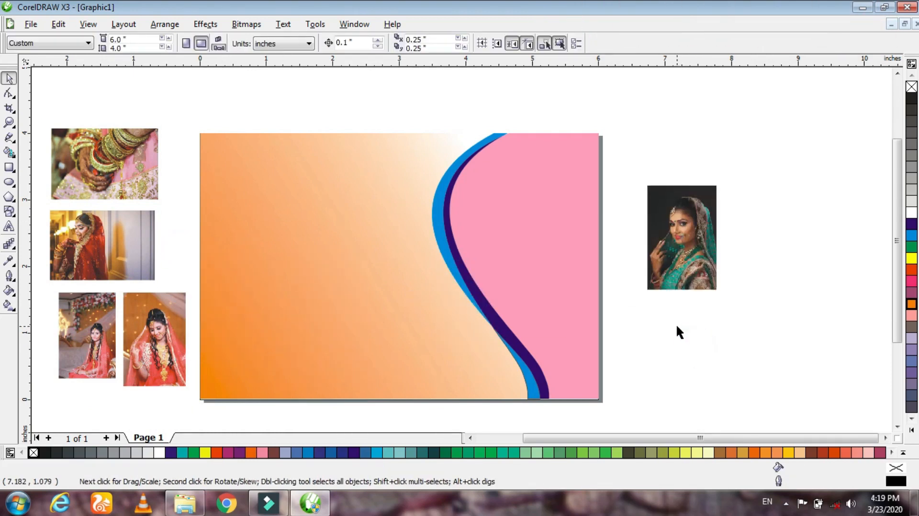
{"action": "left_click", "coordinate": [707, 327]}
- Enlarge the red-veiled bride photo to about 4.96 x 3.3 inches over the page's right edge and move the green-sari portrait to the other photos
{"action": "left_click", "coordinate": [102, 242]}
{"action": "left_click_drag", "start_coordinate": [110, 245], "coordinate": [570, 180]}
{"action": "left_click_drag", "start_coordinate": [610, 213], "coordinate": [824, 360]}
{"action": "left_click_drag", "start_coordinate": [641, 242], "coordinate": [583, 235]}
{"action": "left_click_drag", "start_coordinate": [685, 254], "coordinate": [95, 239]}
{"action": "left_click_drag", "start_coordinate": [669, 257], "coordinate": [750, 295]}
{"action": "left_click_drag", "start_coordinate": [685, 284], "coordinate": [747, 265]}
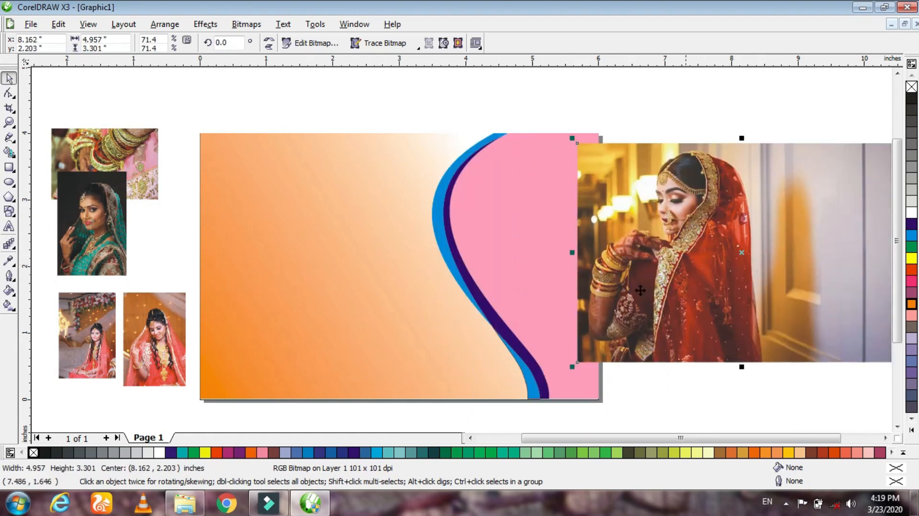
- PowerClip the enlarged bride photo inside the pink curved shape
{"action": "left_click", "coordinate": [211, 28]}
{"action": "mouse_move", "coordinate": [238, 199]}
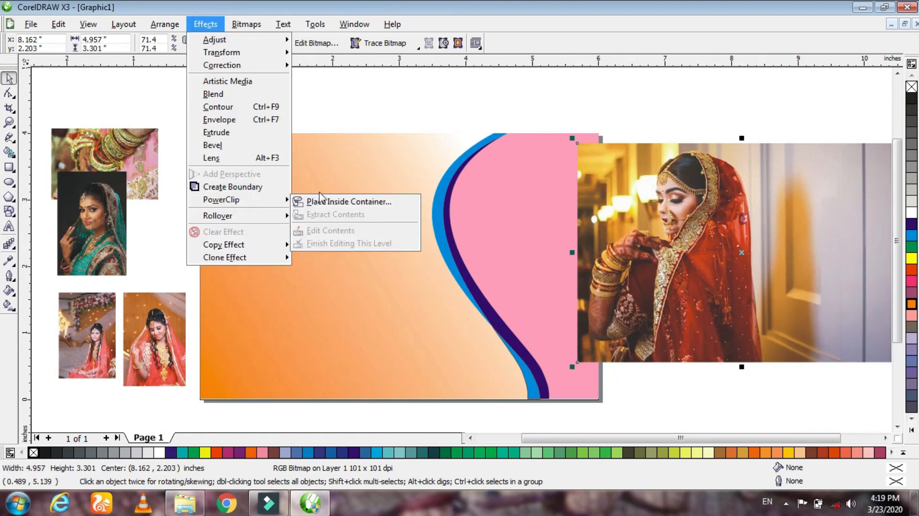
{"action": "left_click", "coordinate": [344, 200]}
{"action": "left_click", "coordinate": [500, 212]}
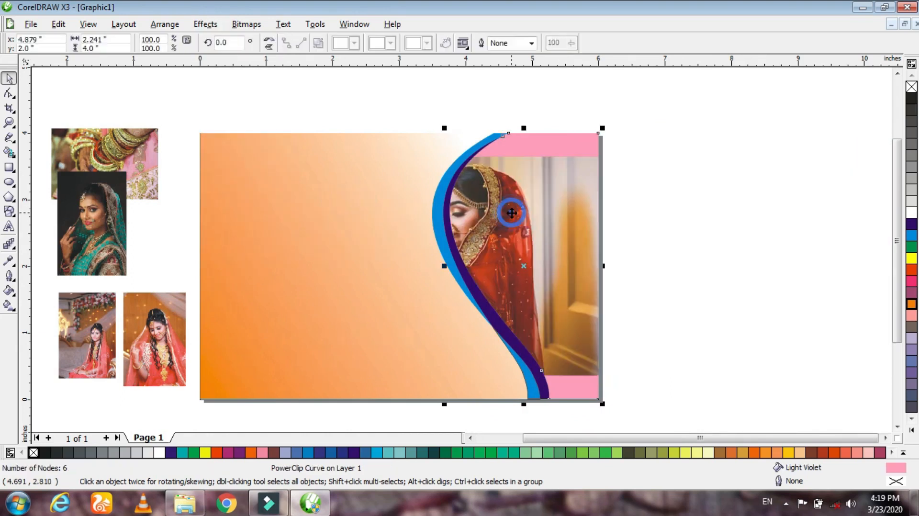
- Edit the PowerClip contents, scaling the bride photo to about 5.97 x 4.4 inches and positioning it to fill the curved shape
{"action": "right_click", "coordinate": [556, 200]}
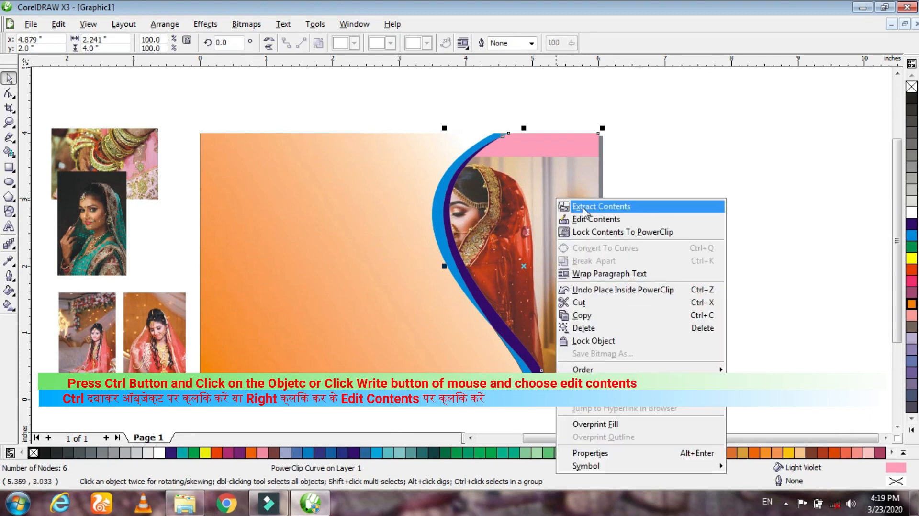
{"action": "left_click", "coordinate": [617, 220]}
{"action": "left_click_drag", "start_coordinate": [625, 245], "coordinate": [716, 201]}
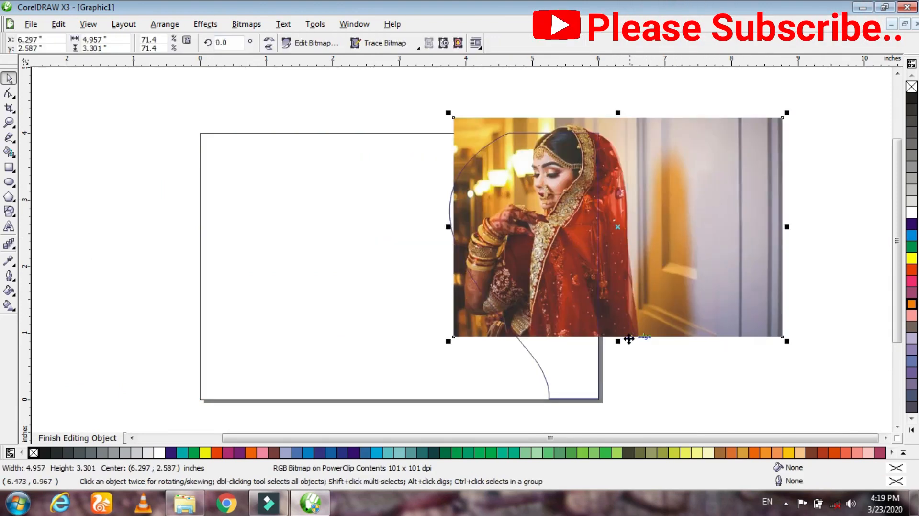
{"action": "left_click_drag", "start_coordinate": [788, 341], "coordinate": [829, 371]}
{"action": "left_click_drag", "start_coordinate": [726, 328], "coordinate": [695, 332]}
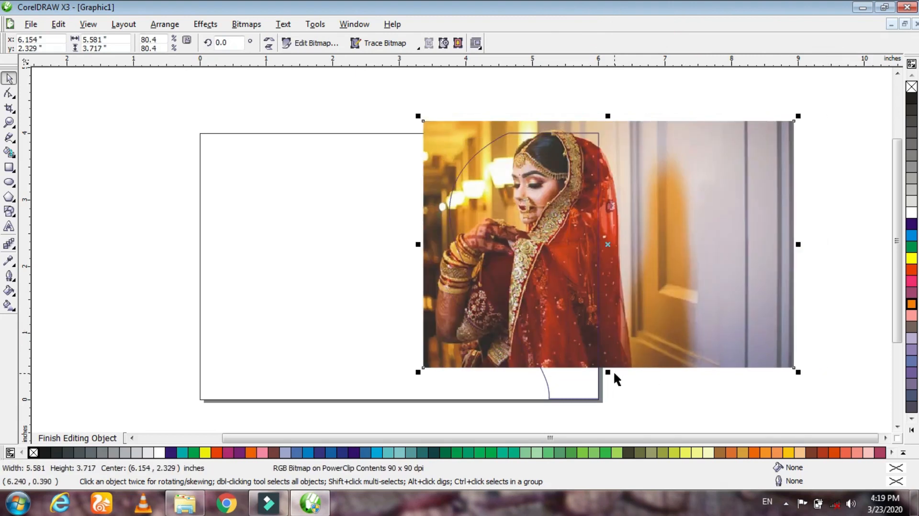
{"action": "left_click_drag", "start_coordinate": [611, 371], "coordinate": [609, 395]}
{"action": "left_click_drag", "start_coordinate": [649, 356], "coordinate": [647, 349]}
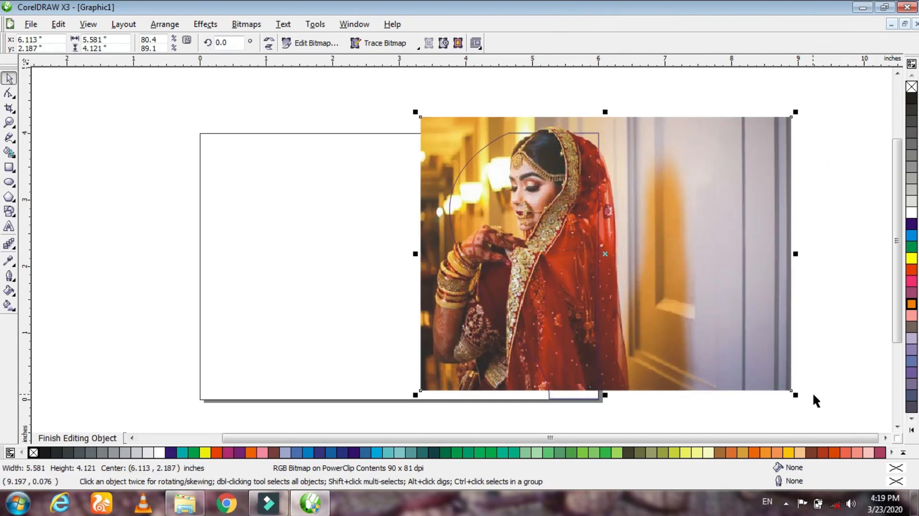
{"action": "left_click_drag", "start_coordinate": [796, 393], "coordinate": [809, 405]}
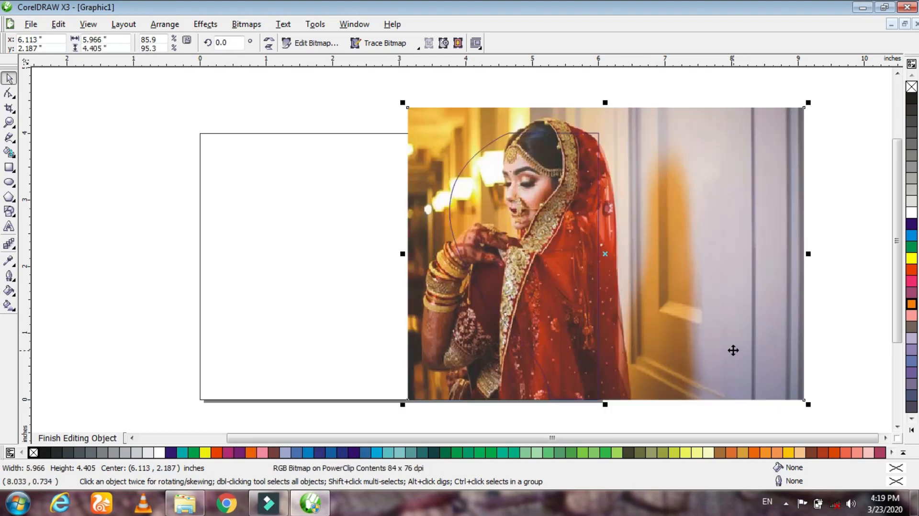
{"action": "left_click_drag", "start_coordinate": [679, 293], "coordinate": [676, 309]}
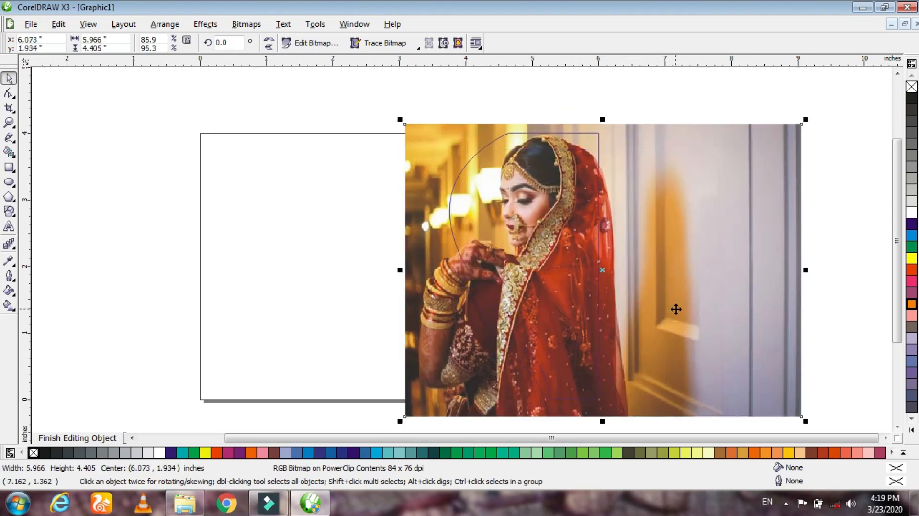
{"action": "left_click", "coordinate": [650, 96], "text": "ctrl"}
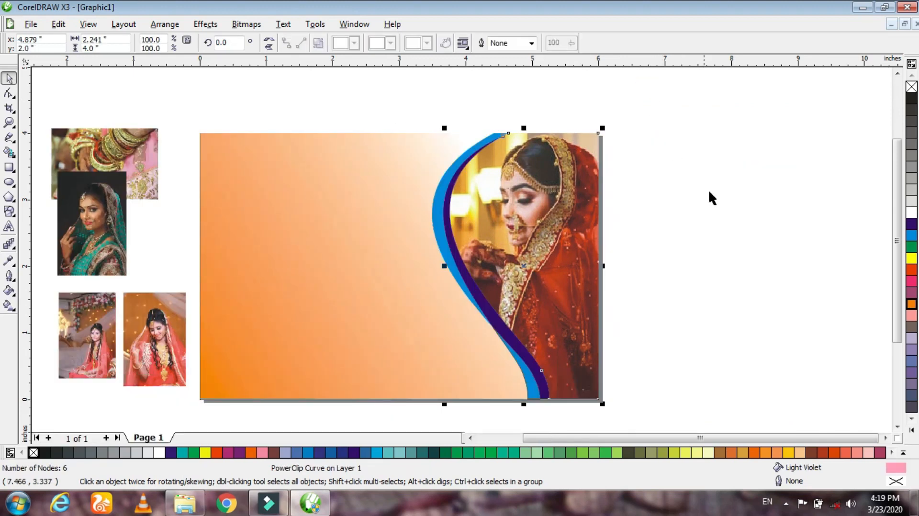
{"action": "left_click", "coordinate": [708, 192]}
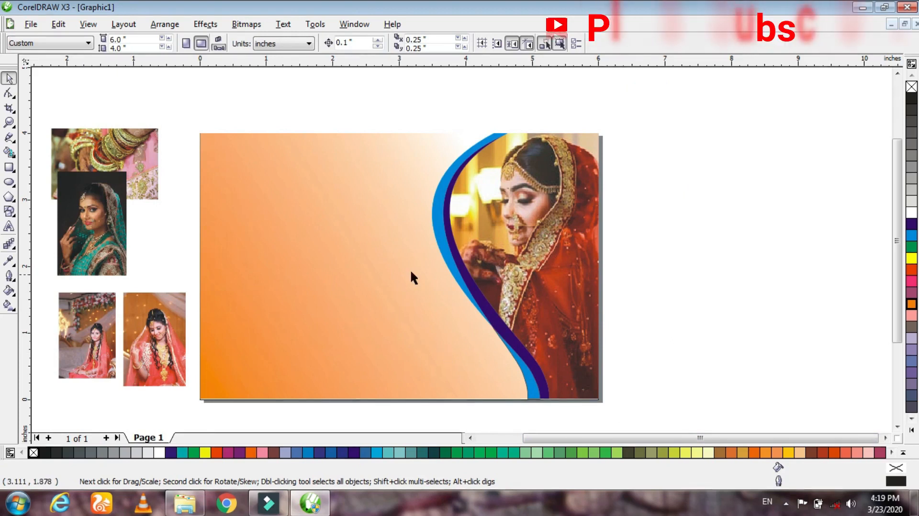
- Fill the upper cyan curved stripe with yellow
{"action": "left_click", "coordinate": [452, 272]}
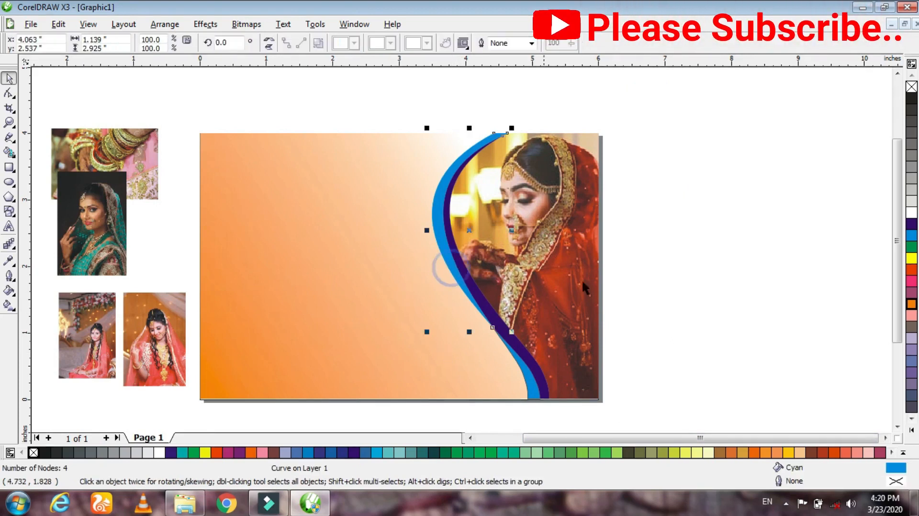
{"action": "left_click", "coordinate": [912, 258]}
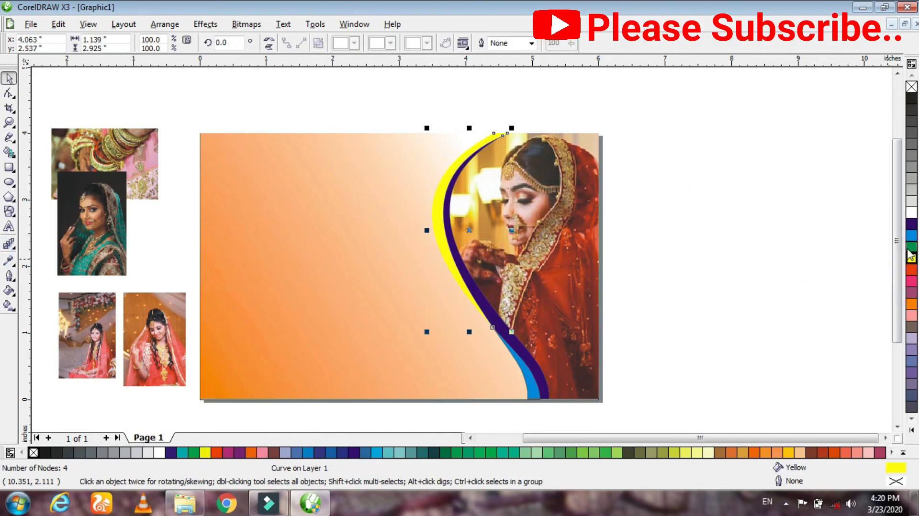
- Try Green and other fills on the upper yellow curved stripe, settling on Powder Blue
{"action": "left_click", "coordinate": [911, 247]}
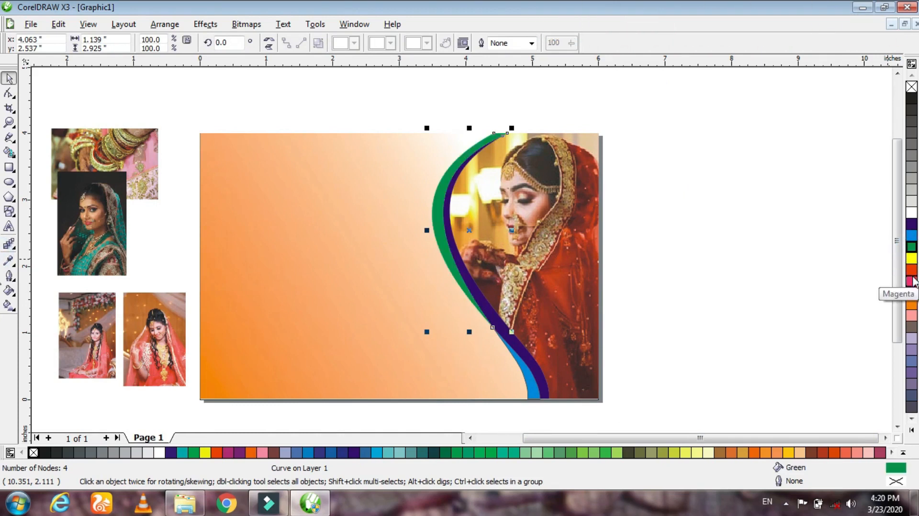
{"action": "left_click", "coordinate": [912, 305]}
{"action": "left_click", "coordinate": [911, 338]}
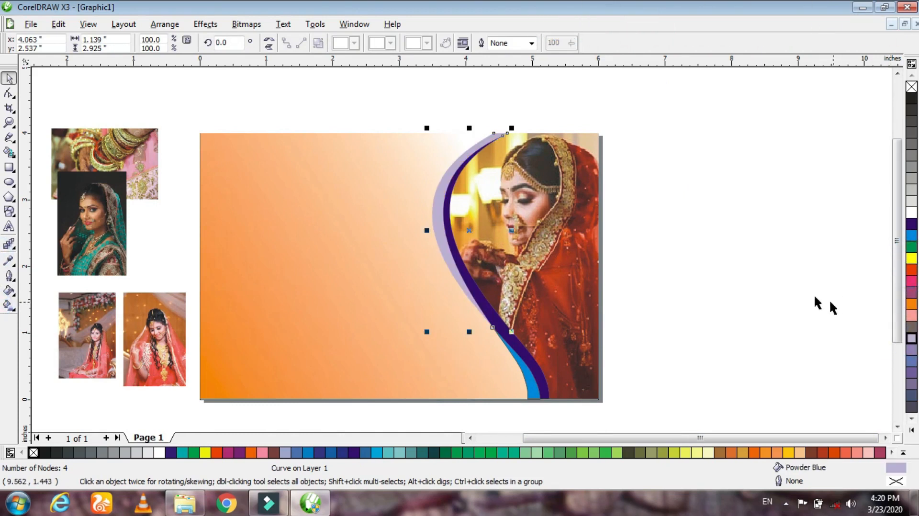
{"action": "left_click", "coordinate": [777, 289]}
- Fill the lower cyan curved stripe with Pink and remove its black outline
{"action": "left_click", "coordinate": [530, 383]}
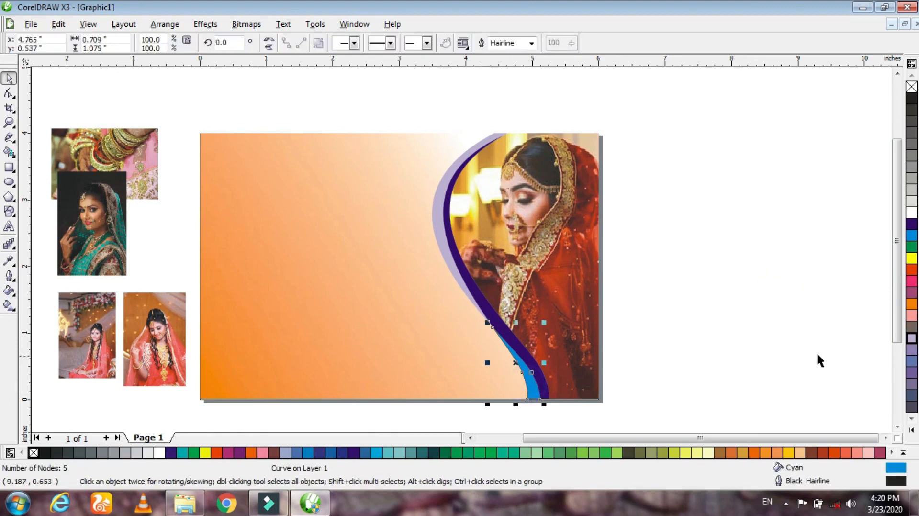
{"action": "left_click", "coordinate": [912, 315]}
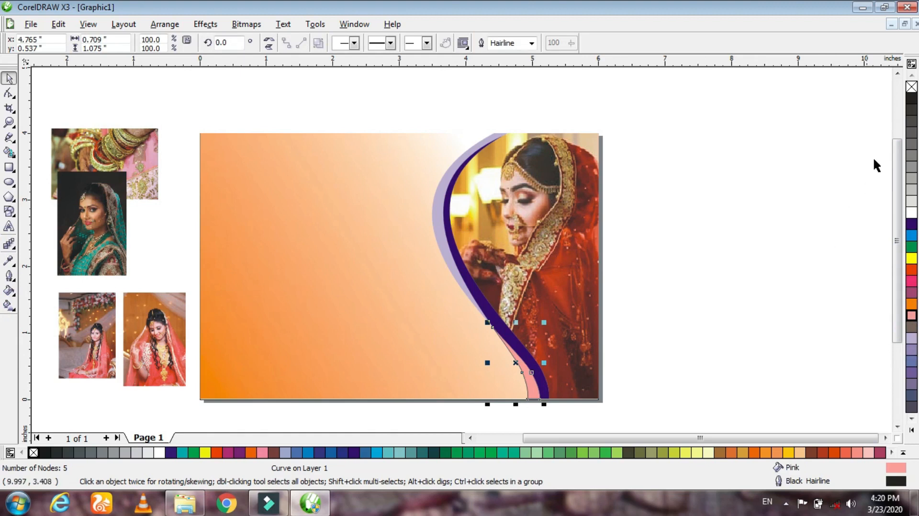
{"action": "right_click", "coordinate": [912, 88]}
{"action": "left_click", "coordinate": [755, 307]}
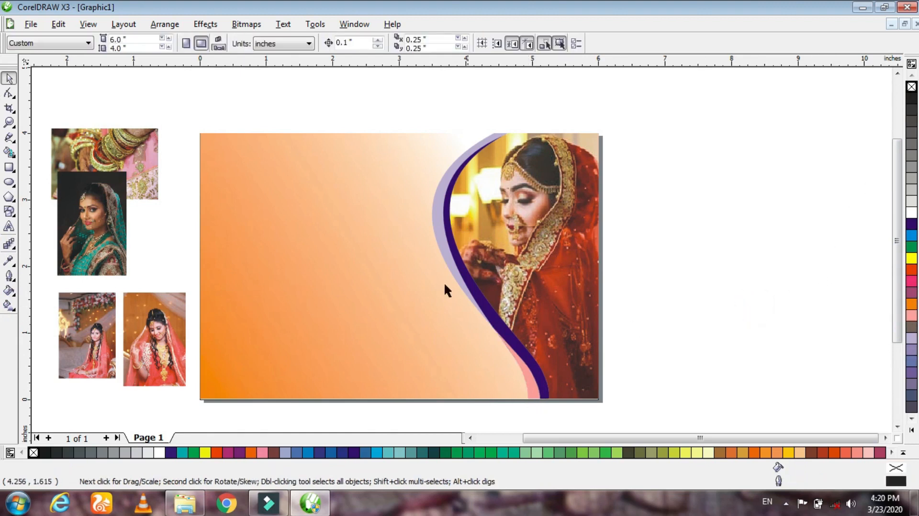
- Move the green-sari portrait clear of the bangles photo, and place the bangles photo on the gradient background
{"action": "scroll", "coordinate": [493, 240], "scroll_direction": "up", "scroll_amount": 3}
{"action": "scroll", "coordinate": [469, 252], "scroll_direction": "down", "scroll_amount": 5}
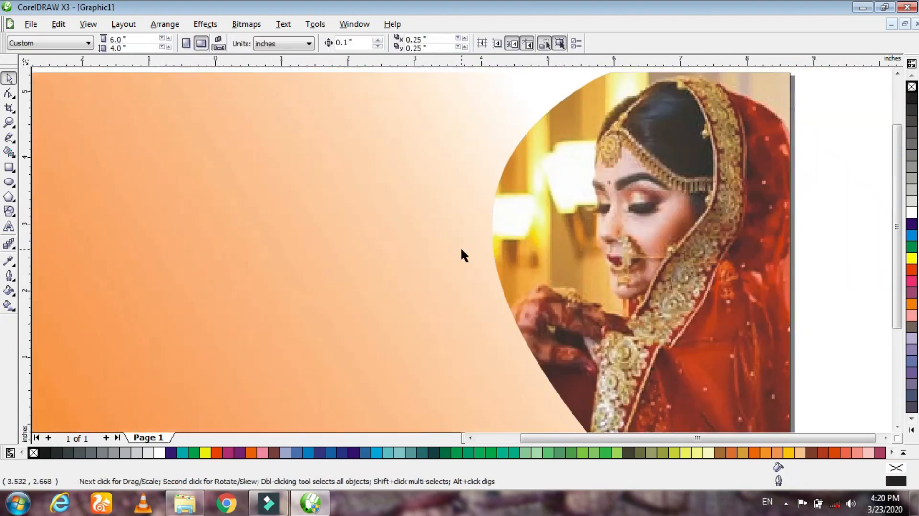
{"action": "scroll", "coordinate": [432, 267], "scroll_direction": "up", "scroll_amount": 2}
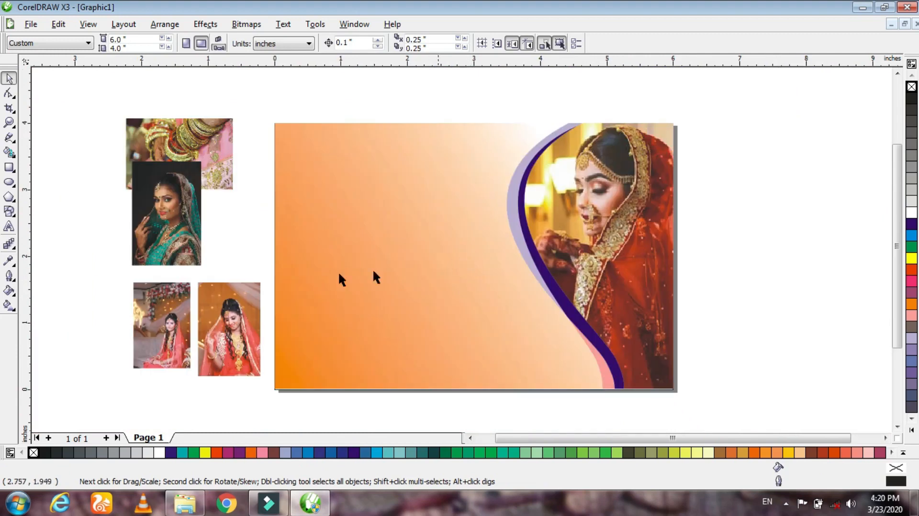
{"action": "left_click_drag", "start_coordinate": [160, 232], "coordinate": [77, 245]}
{"action": "left_click_drag", "start_coordinate": [191, 153], "coordinate": [370, 250]}
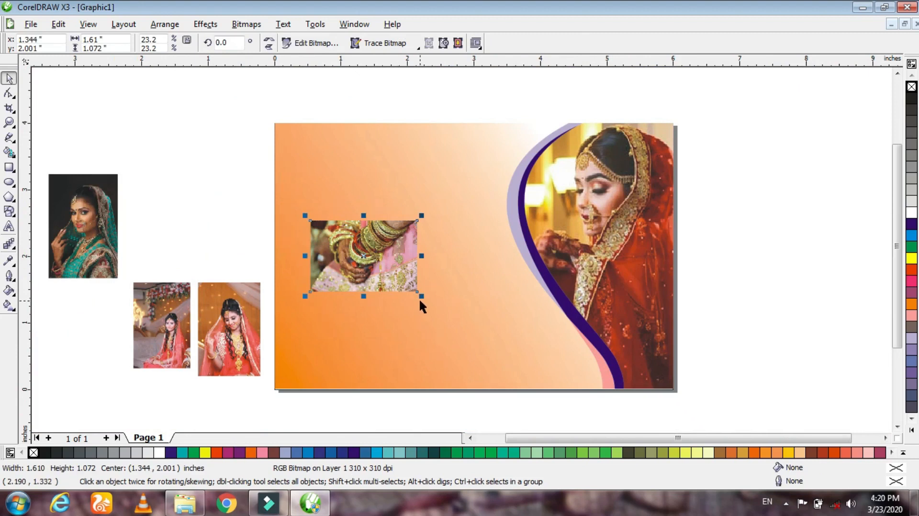
- Enlarge the bangles photo to about 4.77 x 3.18 inches and position it overlapping the page's upper-left corner
{"action": "left_click_drag", "start_coordinate": [422, 298], "coordinate": [505, 350]}
{"action": "left_click_drag", "start_coordinate": [445, 315], "coordinate": [487, 344]}
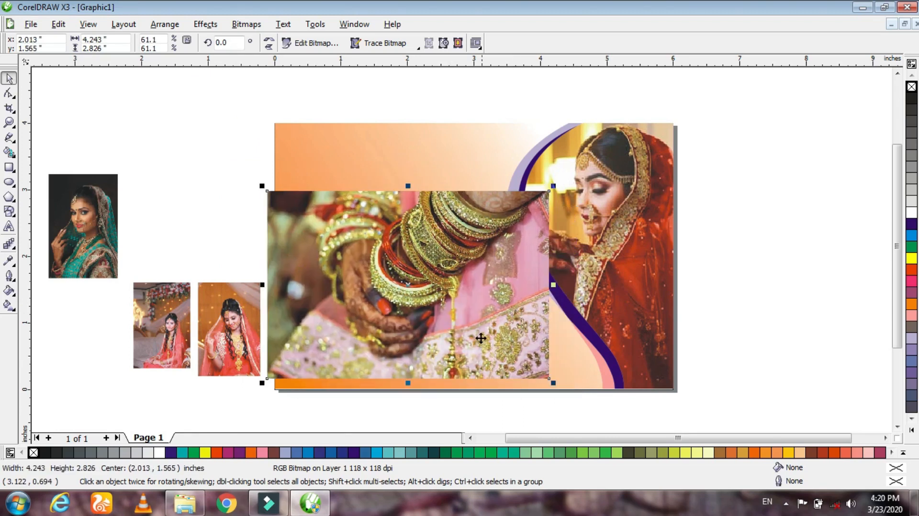
{"action": "left_click_drag", "start_coordinate": [262, 186], "coordinate": [227, 163]}
{"action": "left_click_drag", "start_coordinate": [413, 269], "coordinate": [466, 293]}
{"action": "left_click_drag", "start_coordinate": [489, 324], "coordinate": [463, 303]}
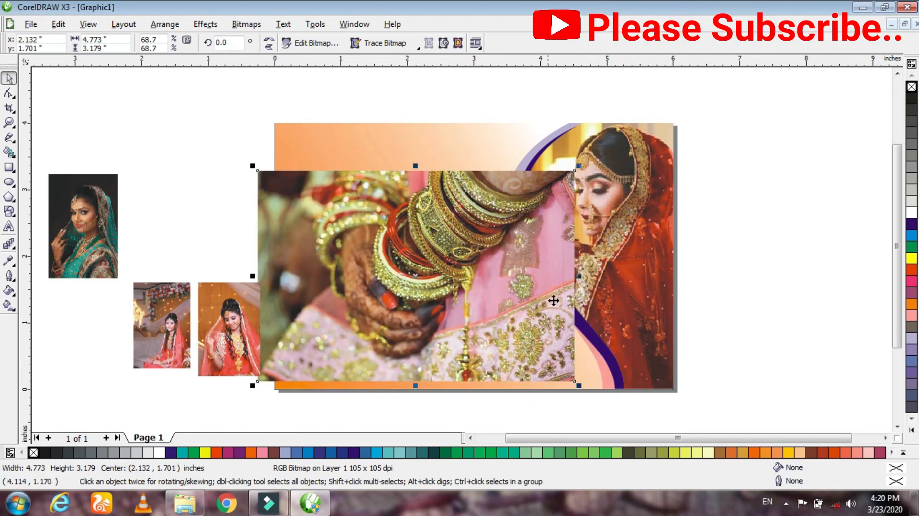
{"action": "left_click", "coordinate": [732, 260]}
{"action": "left_click_drag", "start_coordinate": [484, 278], "coordinate": [360, 197]}
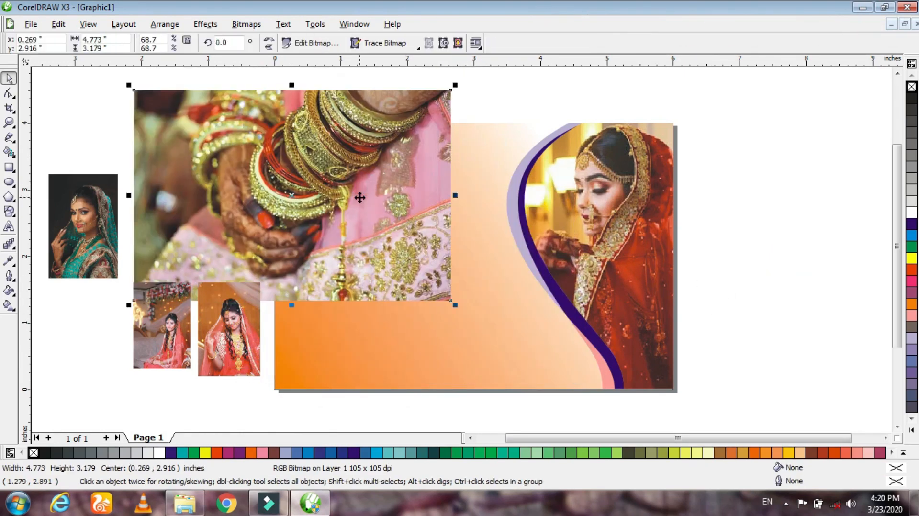
{"action": "left_click", "coordinate": [748, 241]}
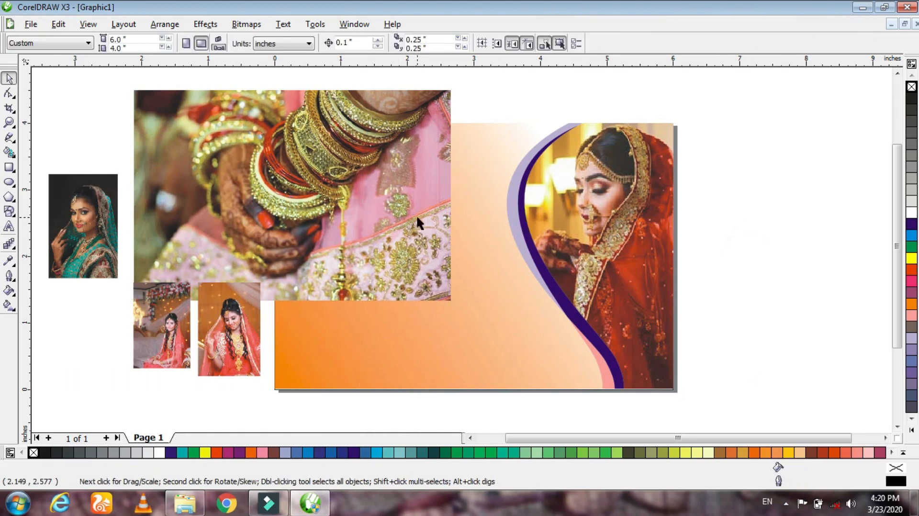
- PowerClip the bangles photo inside the 6 x 4 inch gradient background rectangle
{"action": "left_click", "coordinate": [214, 212]}
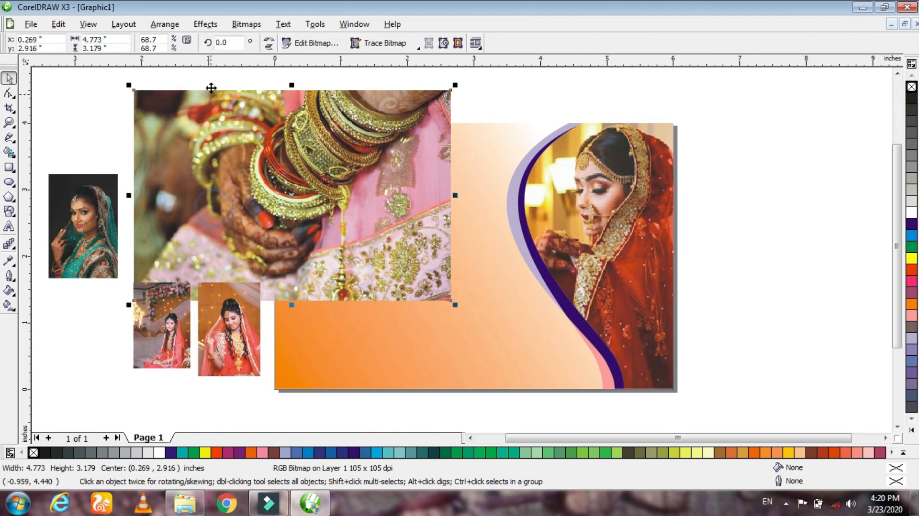
{"action": "left_click", "coordinate": [209, 27]}
{"action": "mouse_move", "coordinate": [244, 199]}
{"action": "left_click", "coordinate": [330, 201]}
{"action": "left_click", "coordinate": [422, 359]}
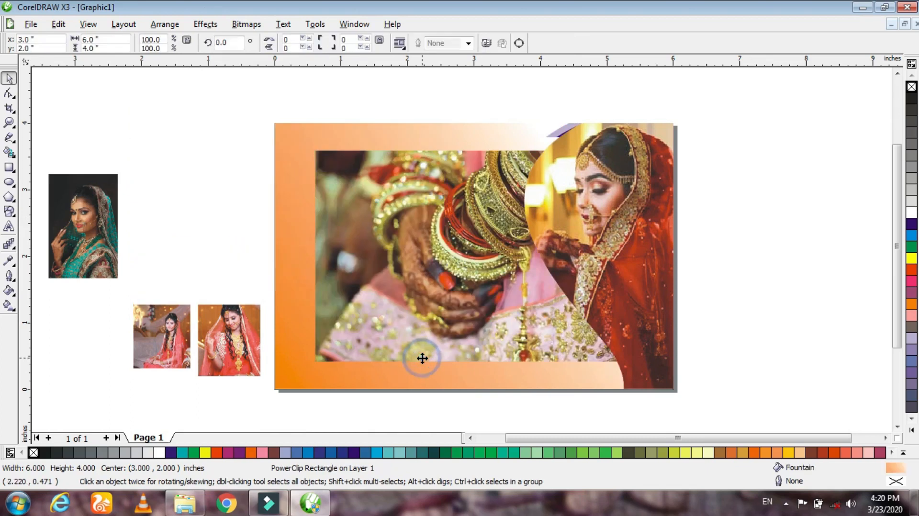
- Edit the background's PowerClip contents, scaling the bangles photo to about 6.2 x 4.13 inches and shifting it towards the page's left side
{"action": "right_click", "coordinate": [344, 201]}
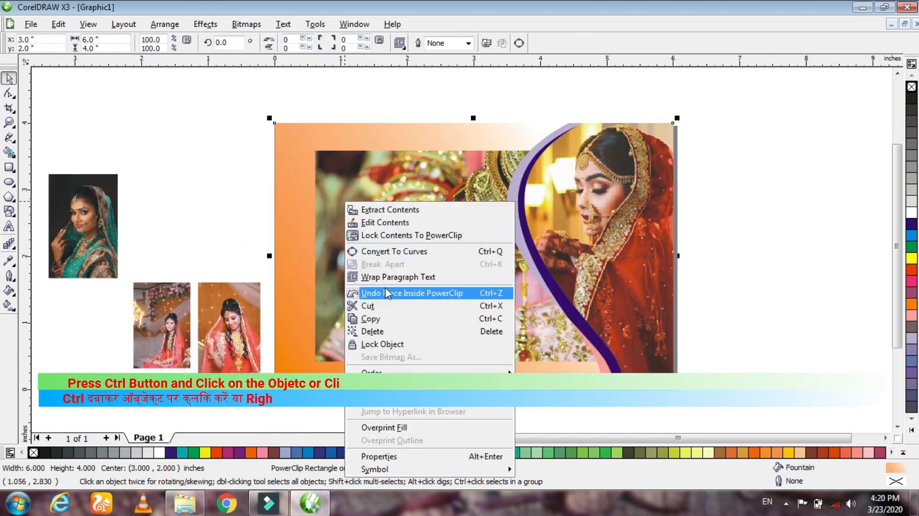
{"action": "left_click", "coordinate": [389, 223]}
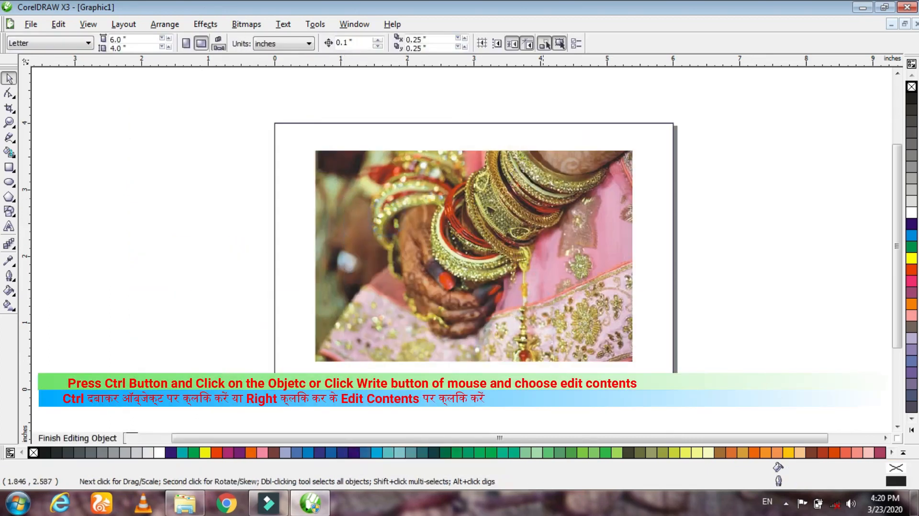
{"action": "left_click_drag", "start_coordinate": [636, 366], "coordinate": [680, 394]}
{"action": "left_click_drag", "start_coordinate": [614, 327], "coordinate": [522, 344]}
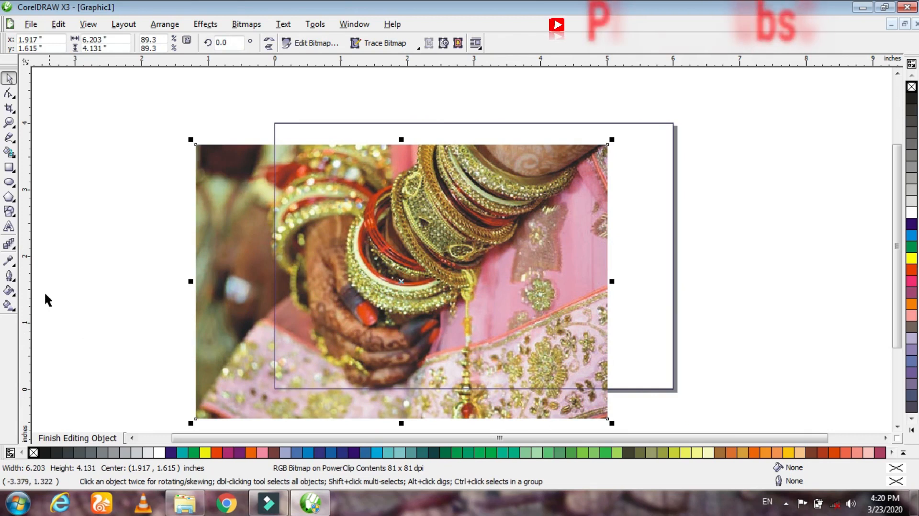
- Apply a Uniform transparency to the bangles photo with the Interactive Transparency tool
{"action": "left_click", "coordinate": [10, 244]}
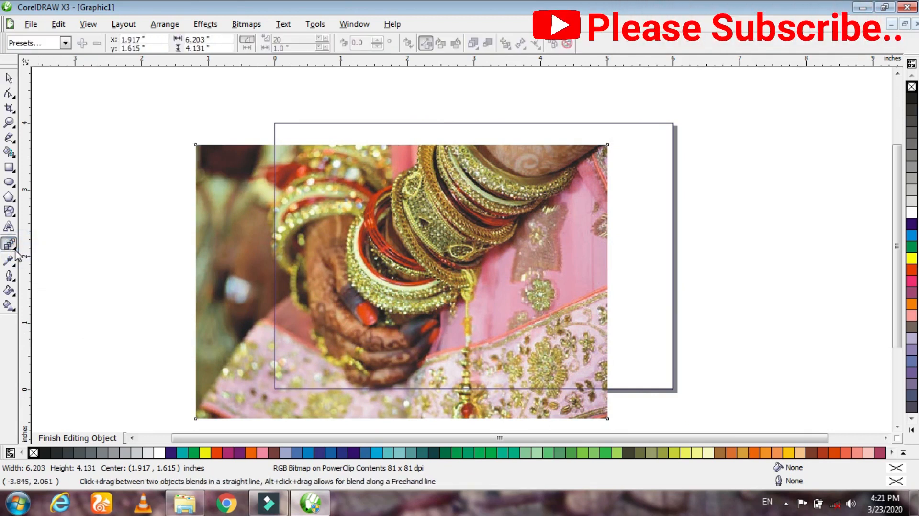
{"action": "left_click", "coordinate": [15, 252]}
{"action": "left_click", "coordinate": [123, 256]}
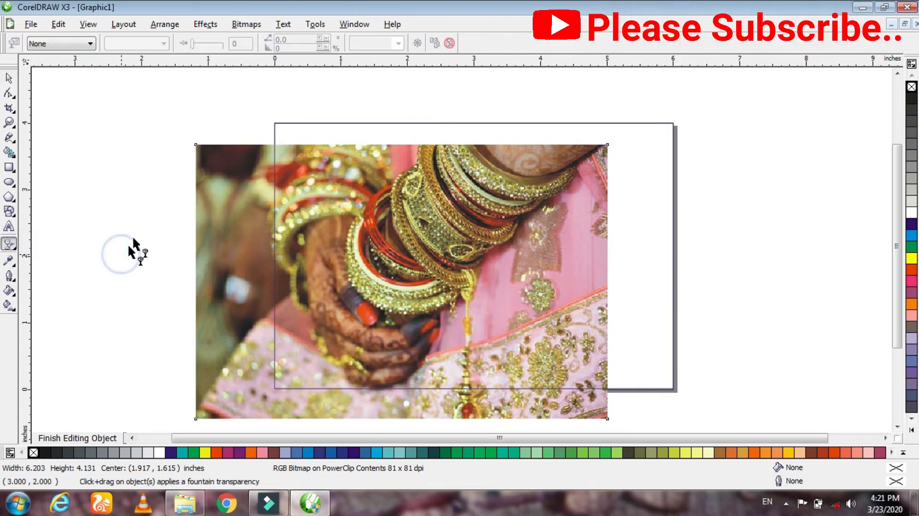
{"action": "left_click", "coordinate": [88, 44]}
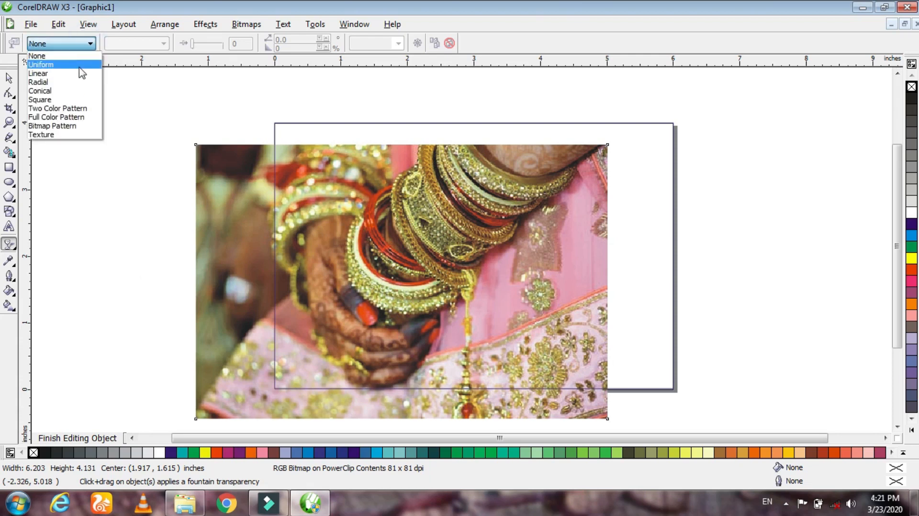
{"action": "left_click", "coordinate": [77, 64]}
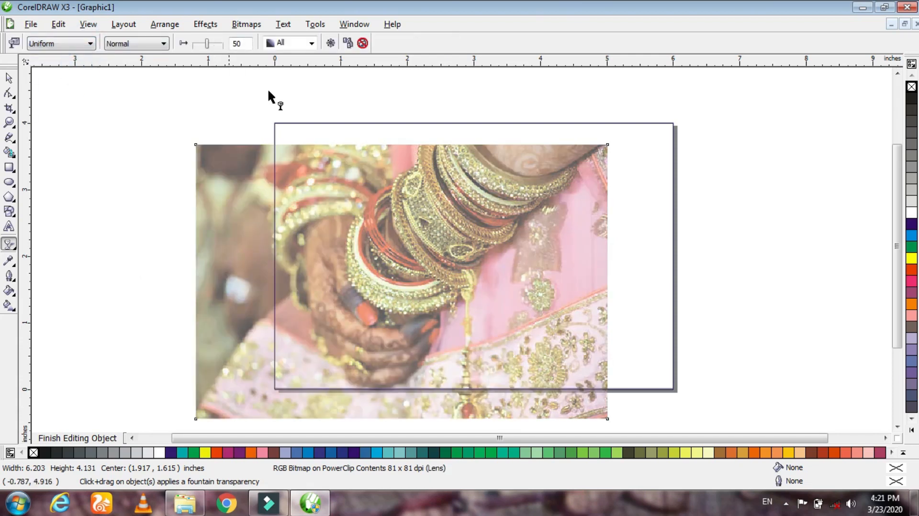
- Change the bangles photo to a Linear transparency running diagonally, fading it out towards its upper-right corner
{"action": "left_click_drag", "start_coordinate": [645, 87], "coordinate": [484, 218]}
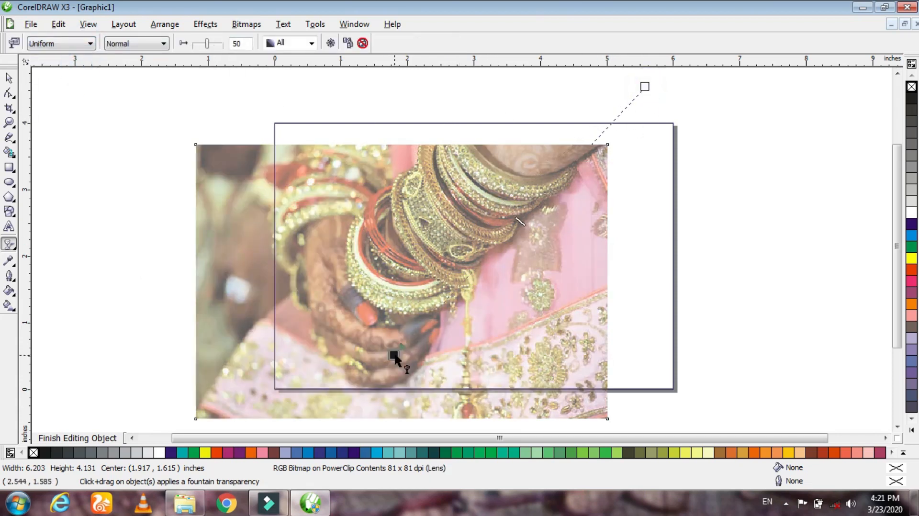
{"action": "left_click_drag", "start_coordinate": [375, 368], "coordinate": [406, 130]}
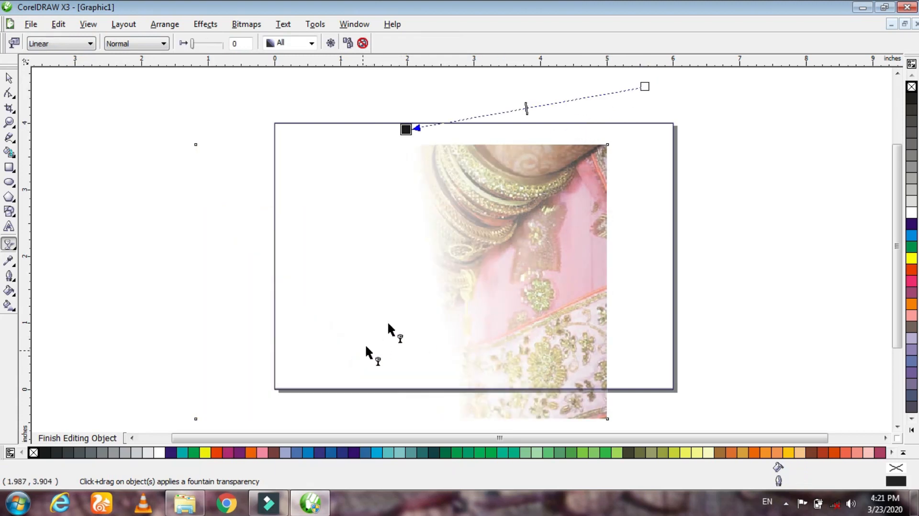
{"action": "left_click_drag", "start_coordinate": [645, 91], "coordinate": [646, 106]}
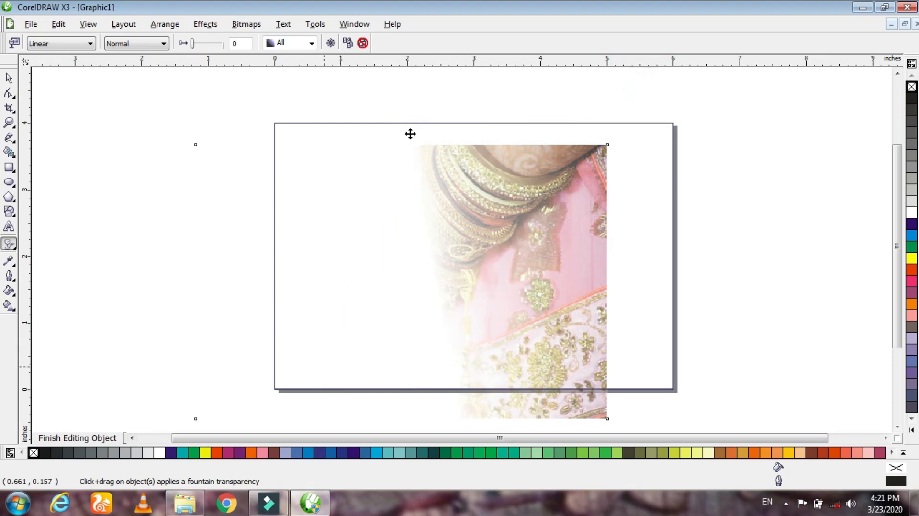
{"action": "left_click_drag", "start_coordinate": [406, 129], "coordinate": [494, 171]}
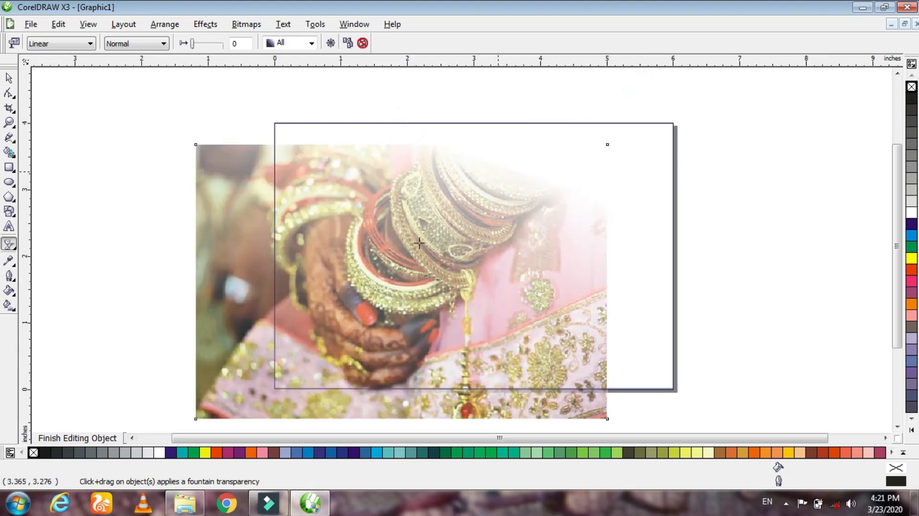
{"action": "left_click_drag", "start_coordinate": [316, 380], "coordinate": [305, 454]}
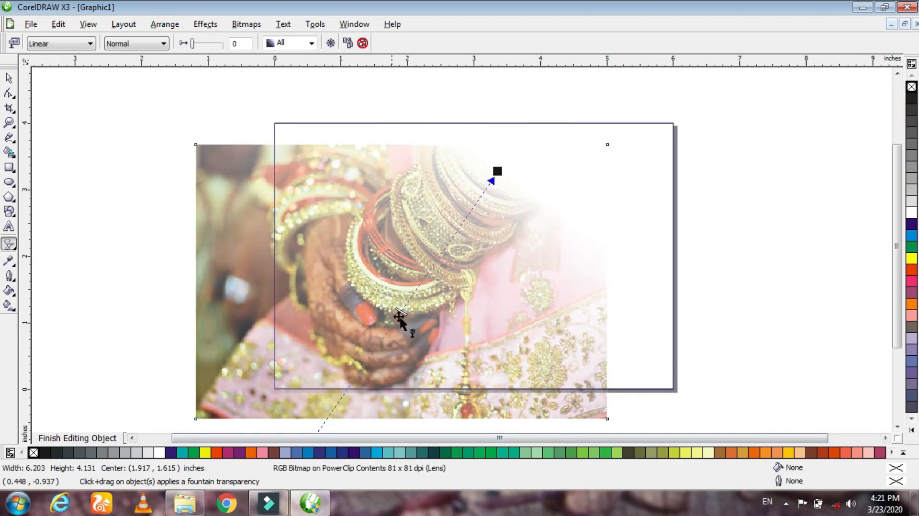
{"action": "left_click_drag", "start_coordinate": [498, 171], "coordinate": [497, 163]}
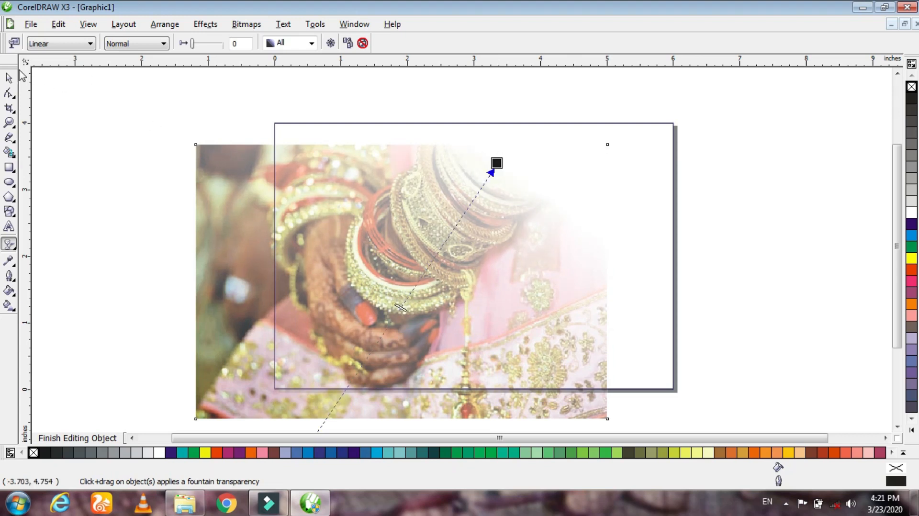
- Align the faded bangles photo with the page's top edge, covering the page's height, and finish editing the PowerClip contents
{"action": "left_click", "coordinate": [8, 78]}
{"action": "left_click_drag", "start_coordinate": [215, 293], "coordinate": [219, 271]}
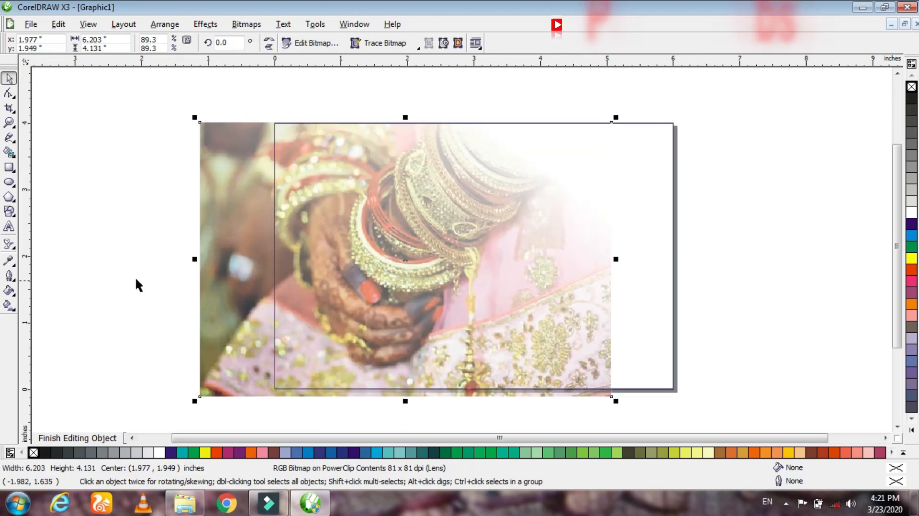
{"action": "left_click", "coordinate": [725, 217], "text": "ctrl"}
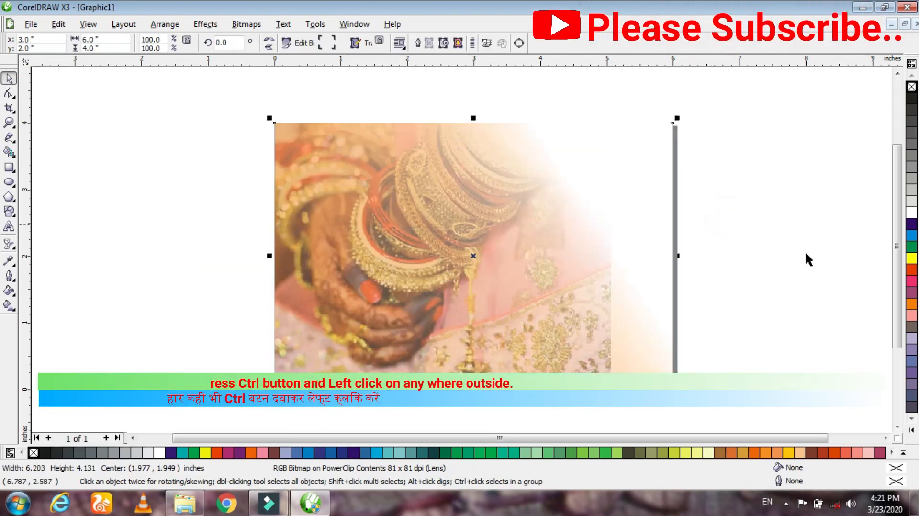
{"action": "left_click", "coordinate": [755, 259]}
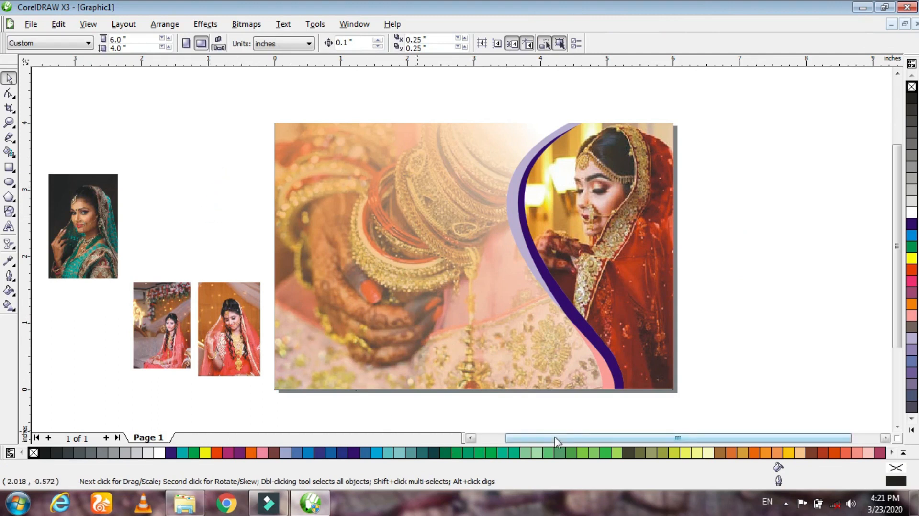
- Arrange the green-sari portrait and the two other bridal photos in a row beside the page's lower left
{"action": "left_click_drag", "start_coordinate": [581, 437], "coordinate": [554, 437]}
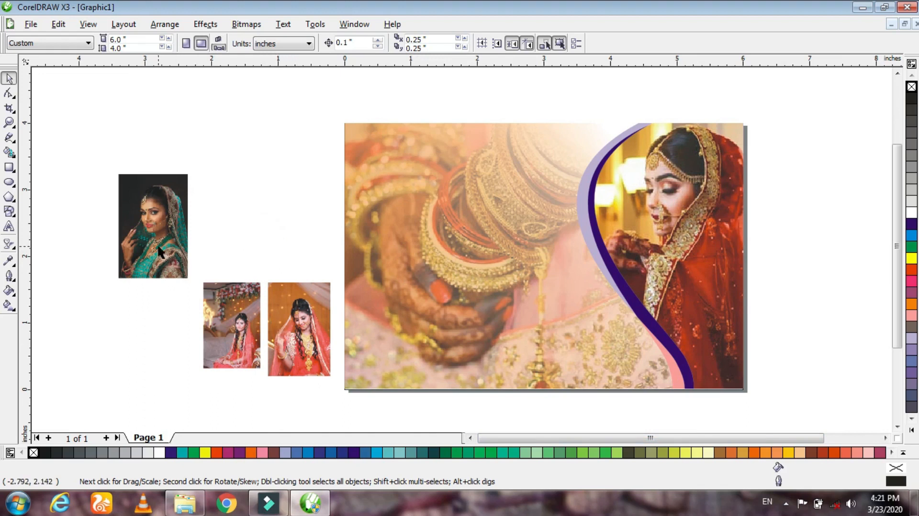
{"action": "left_click_drag", "start_coordinate": [154, 240], "coordinate": [144, 332]}
{"action": "left_click_drag", "start_coordinate": [224, 337], "coordinate": [206, 323]}
{"action": "left_click_drag", "start_coordinate": [287, 364], "coordinate": [278, 349]}
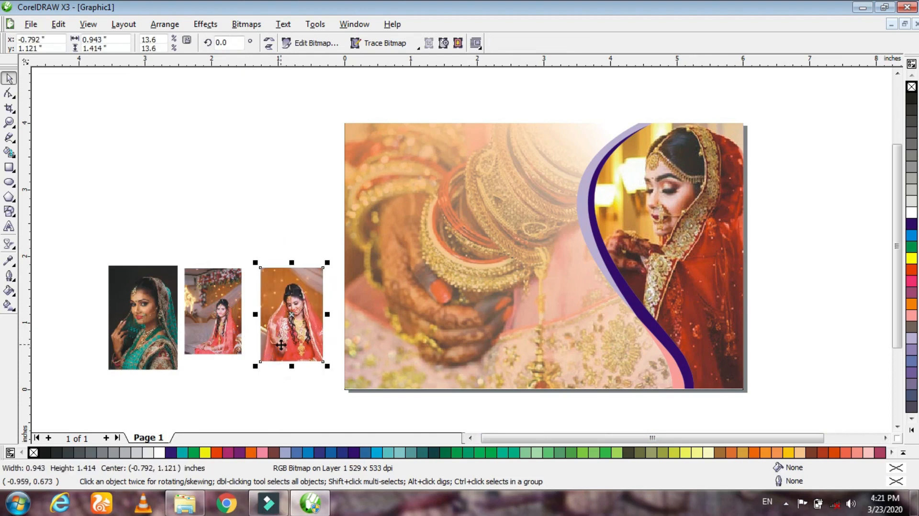
{"action": "left_click", "coordinate": [259, 207]}
- Draw a square about 2.25 inches wide over the page's left side and round all its corners to 22
{"action": "left_click", "coordinate": [10, 168]}
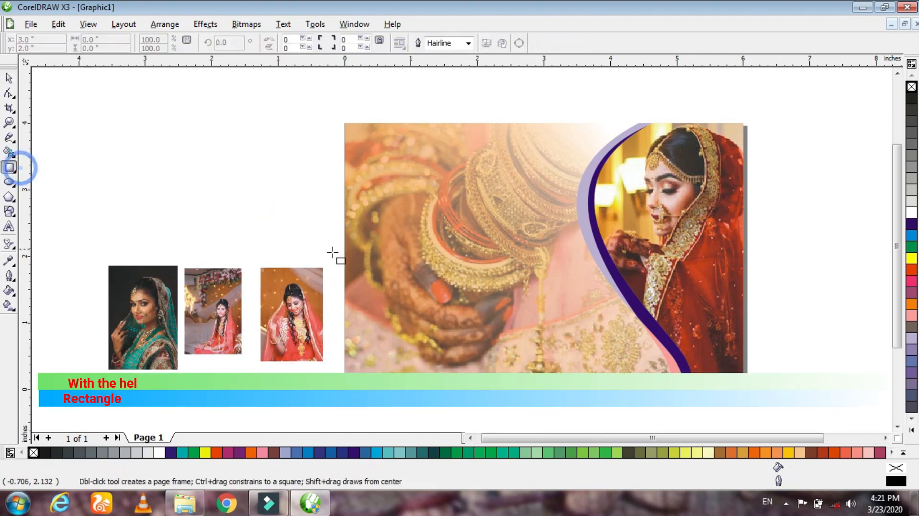
{"action": "mouse_move", "coordinate": [412, 289]}
{"action": "left_mouse_down"}
{"action": "mouse_move", "coordinate": [431, 326]}
{"action": "mouse_move", "coordinate": [493, 369]}
{"action": "mouse_move", "coordinate": [487, 363]}
{"action": "left_mouse_up"}
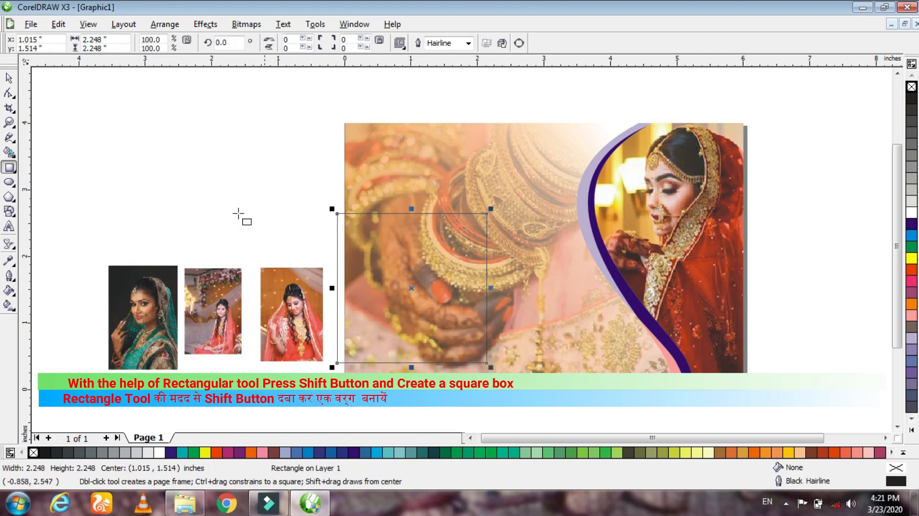
{"action": "left_click", "coordinate": [8, 93]}
{"action": "left_click", "coordinate": [338, 214]}
{"action": "mouse_move", "coordinate": [345, 212]}
{"action": "left_mouse_down"}
{"action": "mouse_move", "coordinate": [364, 212]}
{"action": "mouse_move", "coordinate": [353, 213]}
{"action": "left_mouse_up"}
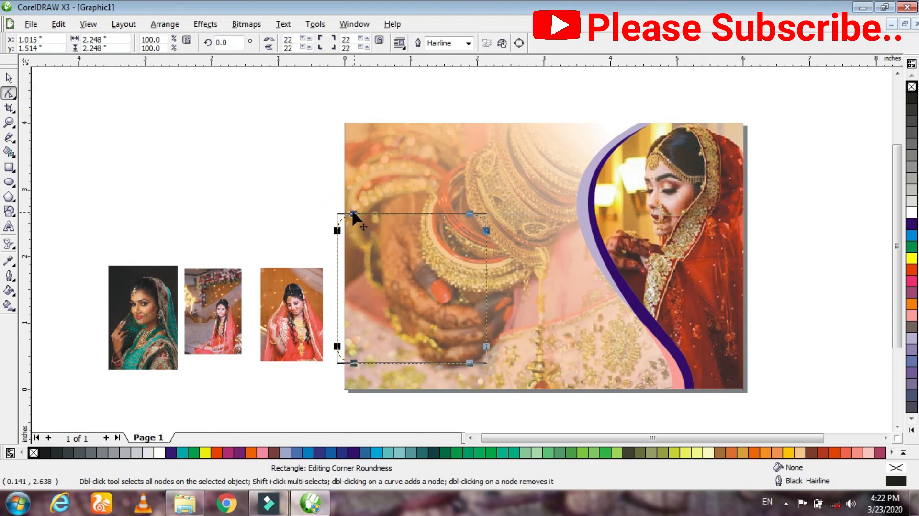
- Fill the rounded square over the page's lower left with Blue
{"action": "left_click", "coordinate": [8, 77]}
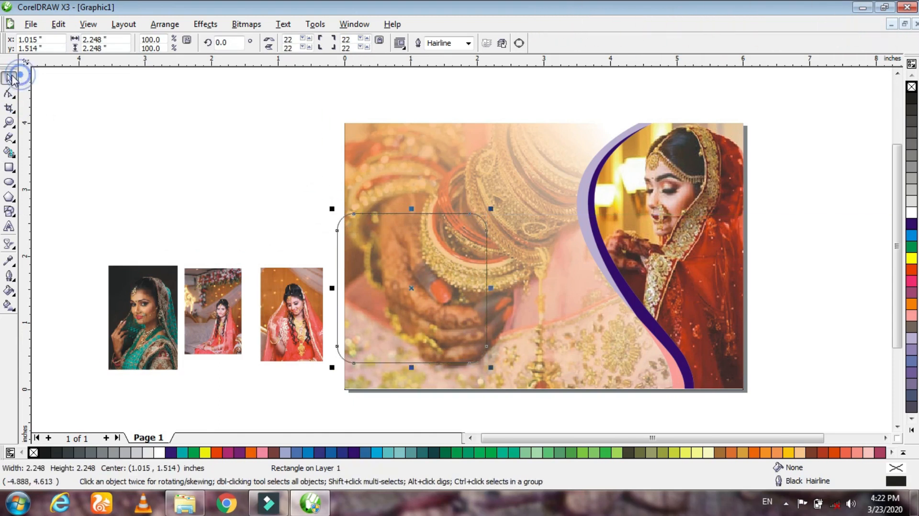
{"action": "left_click", "coordinate": [912, 224]}
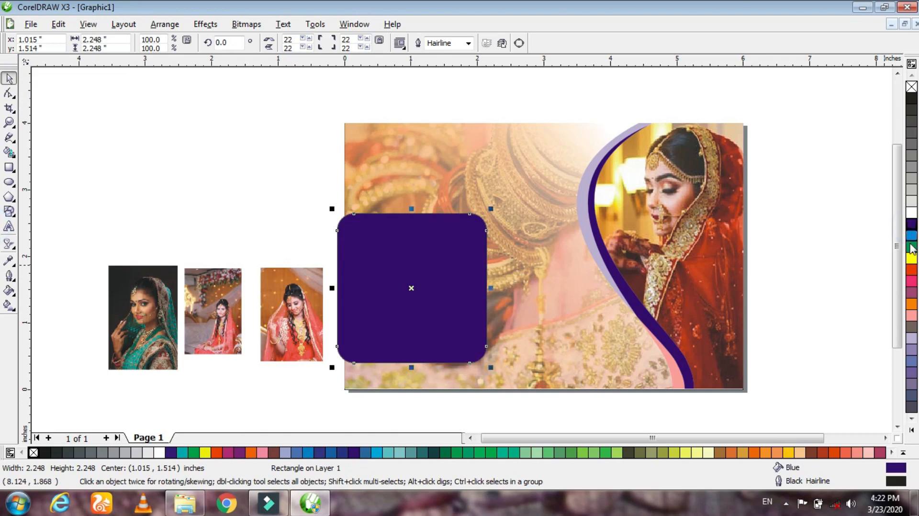
{"action": "left_click", "coordinate": [223, 163]}
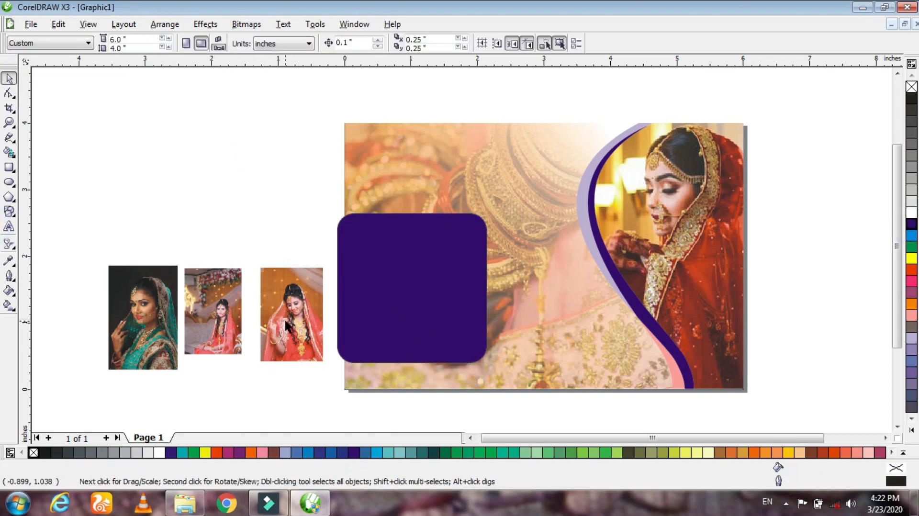
- Rotate the blue rounded square 45 degrees into a diamond and scale it down to about 62%
{"action": "left_click", "coordinate": [423, 342]}
{"action": "left_click", "coordinate": [237, 43]}
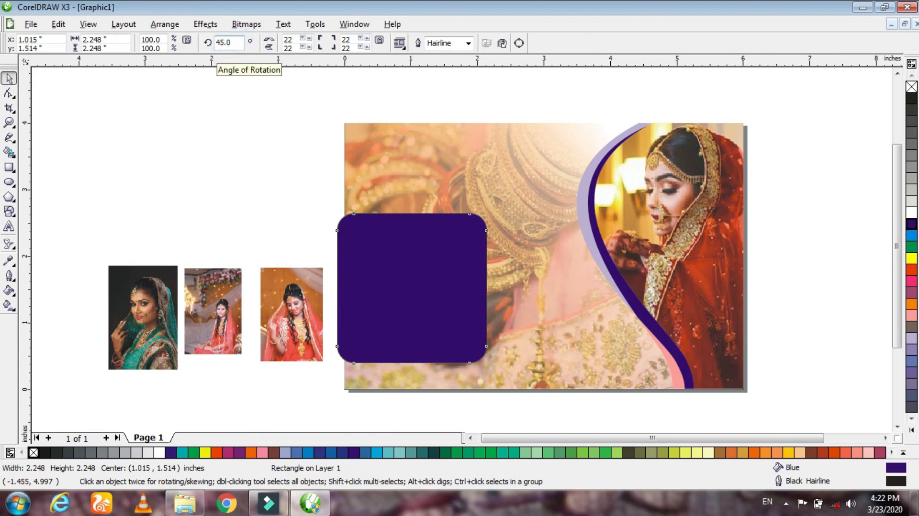
{"action": "type", "text": "45.0"}
{"action": "key", "text": "Return"}
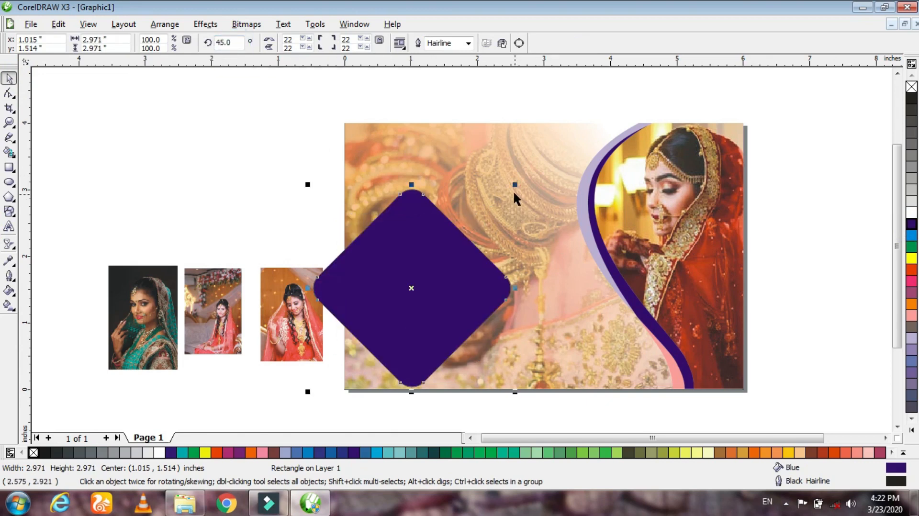
{"action": "left_click_drag", "start_coordinate": [516, 186], "coordinate": [477, 225]}
- Place the diamond and two overlapping copies along the page's lower edge and align their centers in one horizontal row
{"action": "left_click_drag", "start_coordinate": [444, 294], "coordinate": [617, 330]}
{"action": "right_click", "coordinate": [530, 328]}
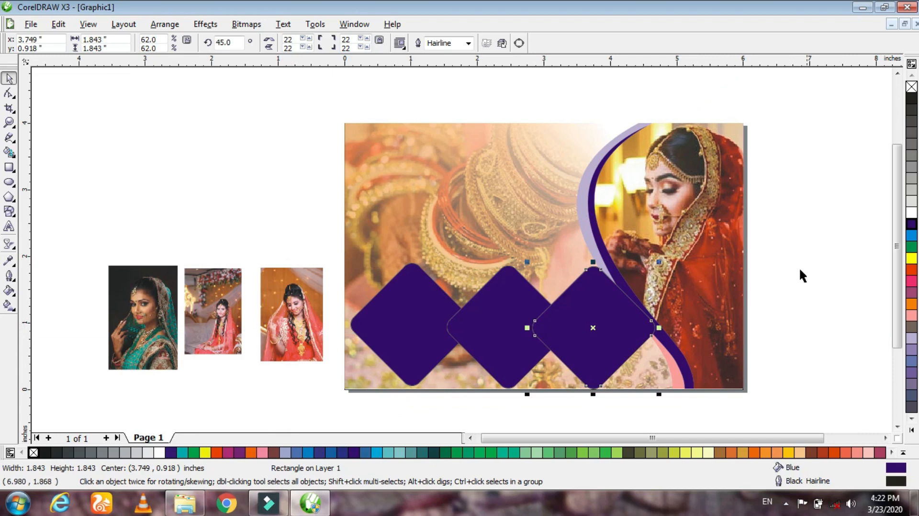
{"action": "left_click_drag", "start_coordinate": [674, 429], "coordinate": [325, 240]}
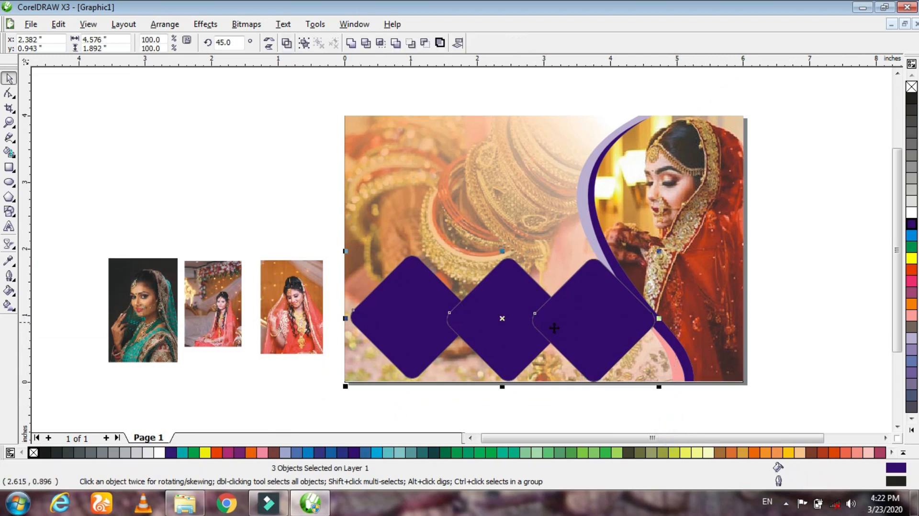
{"action": "key", "text": "e"}
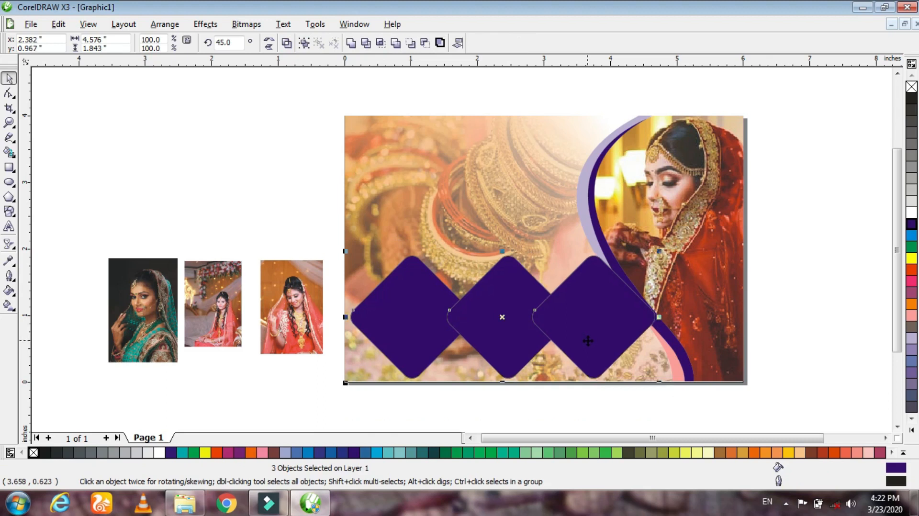
- Give the three diamonds a white 8.0 pt outline with rounded corners, placed behind the fill and scaling with the image
{"action": "key", "text": "F12"}
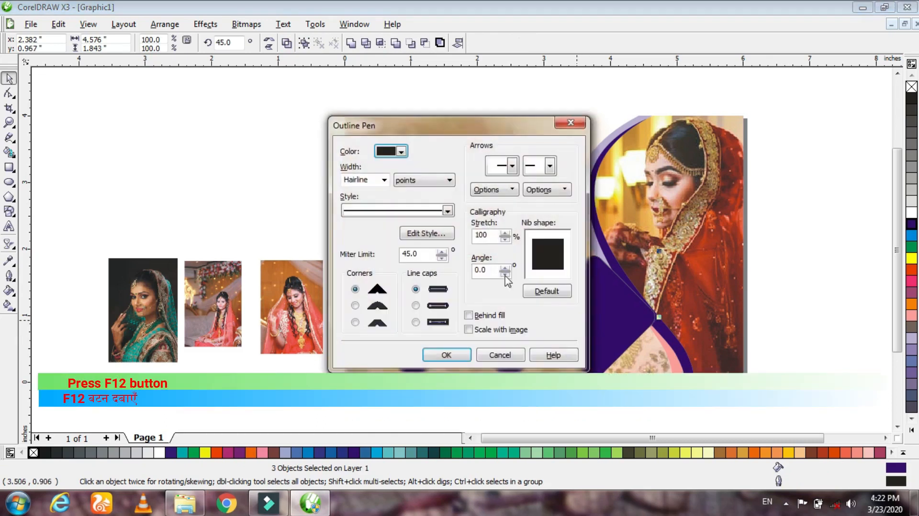
{"action": "left_click", "coordinate": [384, 181]}
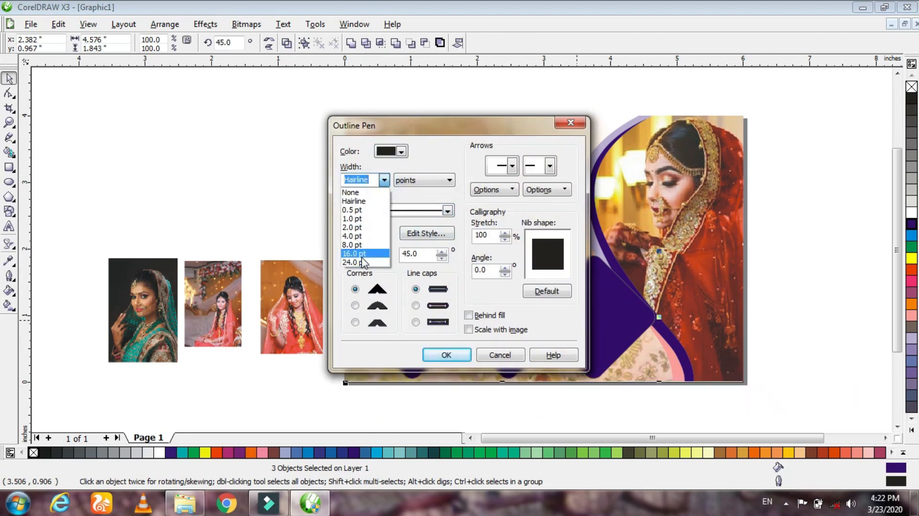
{"action": "left_click", "coordinate": [357, 241]}
{"action": "left_click", "coordinate": [402, 151]}
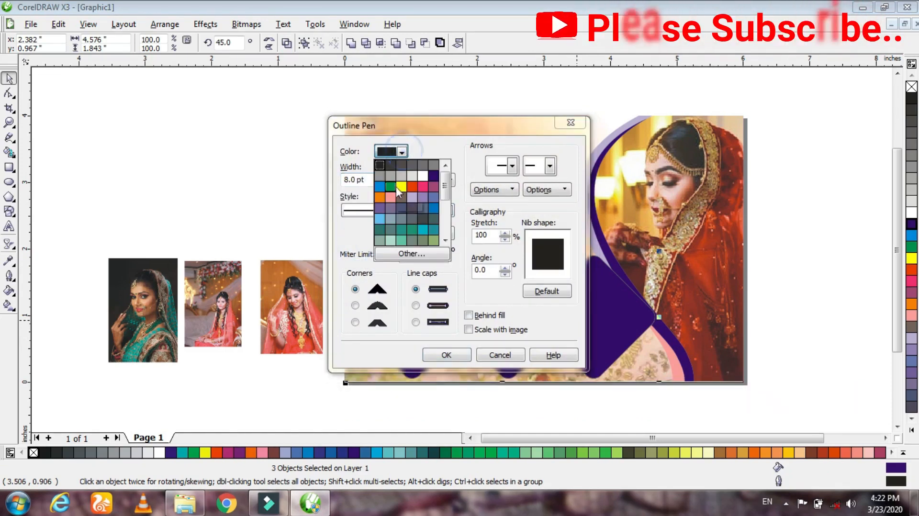
{"action": "left_click", "coordinate": [425, 176]}
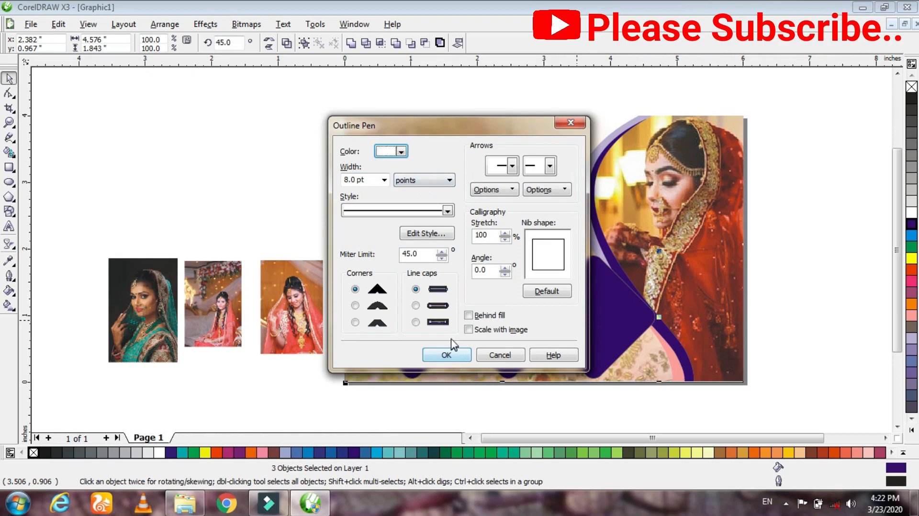
{"action": "left_click", "coordinate": [469, 315]}
{"action": "left_click", "coordinate": [355, 305]}
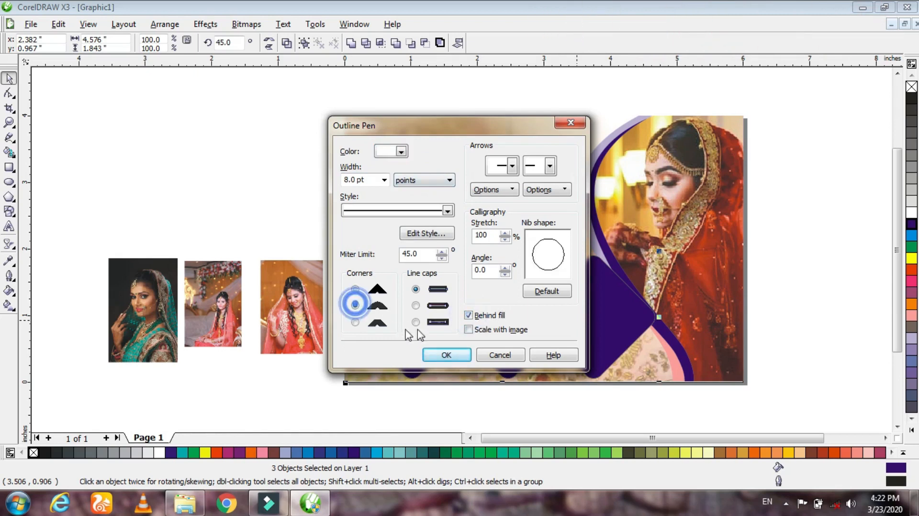
{"action": "left_click", "coordinate": [469, 329]}
{"action": "left_click", "coordinate": [426, 355]}
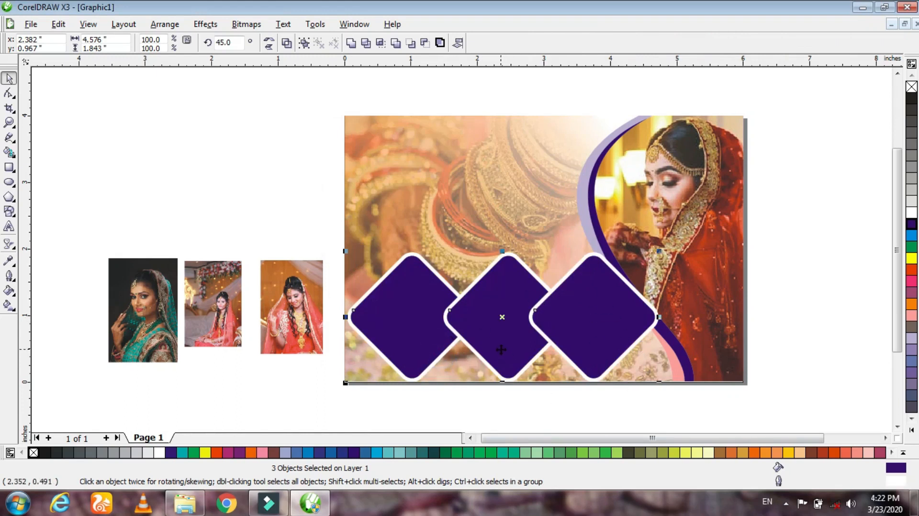
- PowerClip the green-sari portrait inside the first diamond
{"action": "left_click", "coordinate": [240, 386]}
{"action": "left_click", "coordinate": [127, 301]}
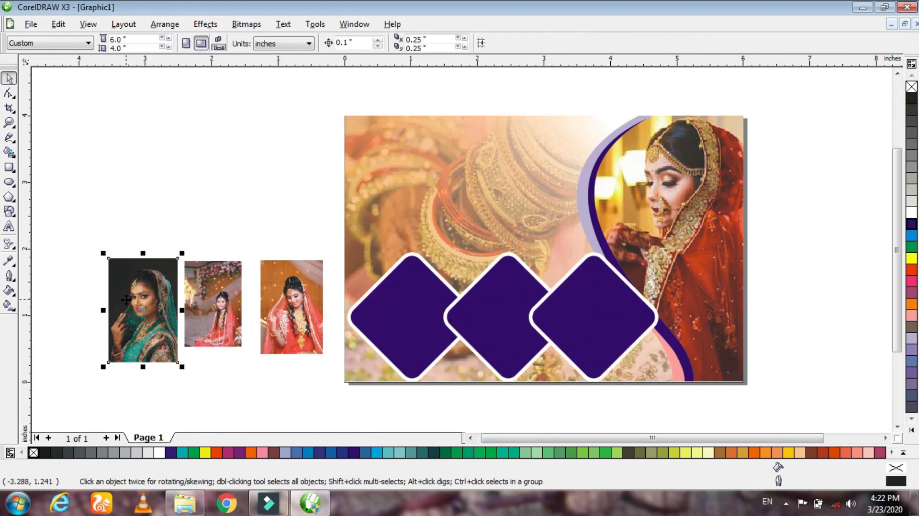
{"action": "left_click", "coordinate": [206, 24]}
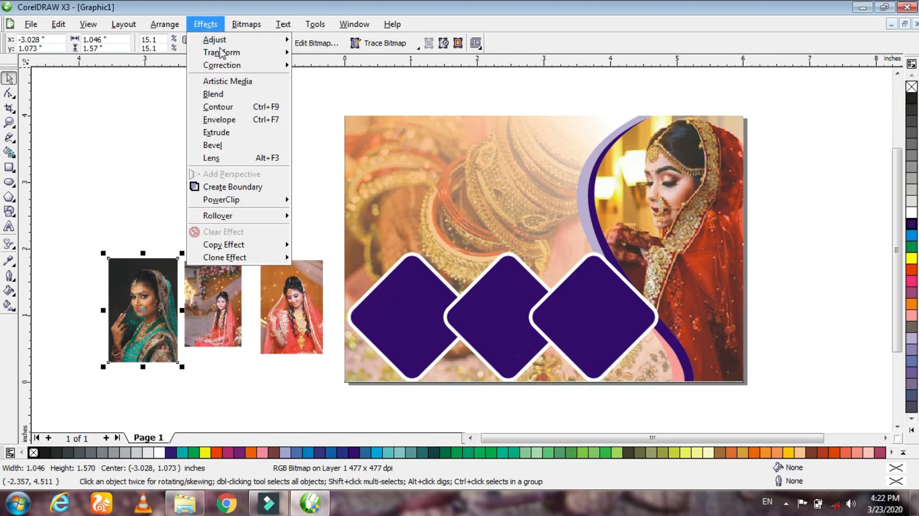
{"action": "mouse_move", "coordinate": [272, 207]}
{"action": "left_click", "coordinate": [330, 200]}
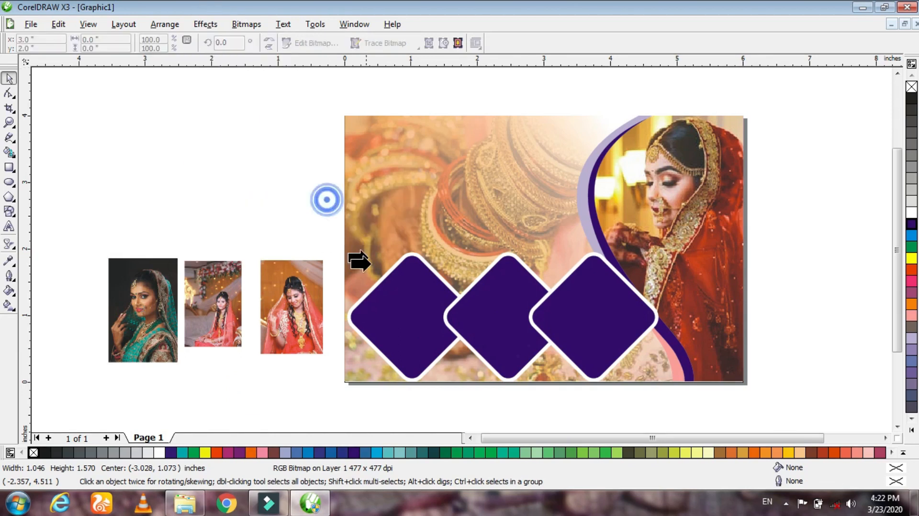
{"action": "left_click", "coordinate": [417, 323]}
- PowerClip the photo of the seated bride under the flowers inside the middle diamond
{"action": "left_click", "coordinate": [221, 316]}
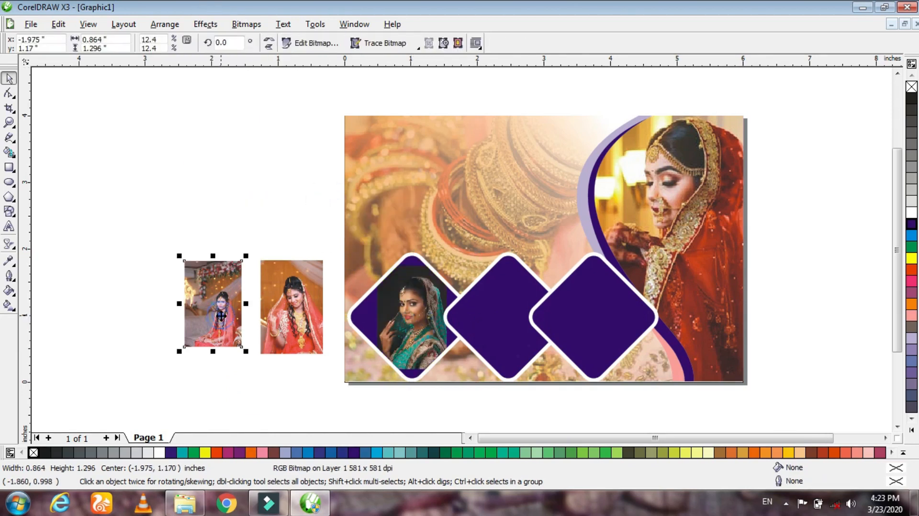
{"action": "left_click", "coordinate": [245, 26]}
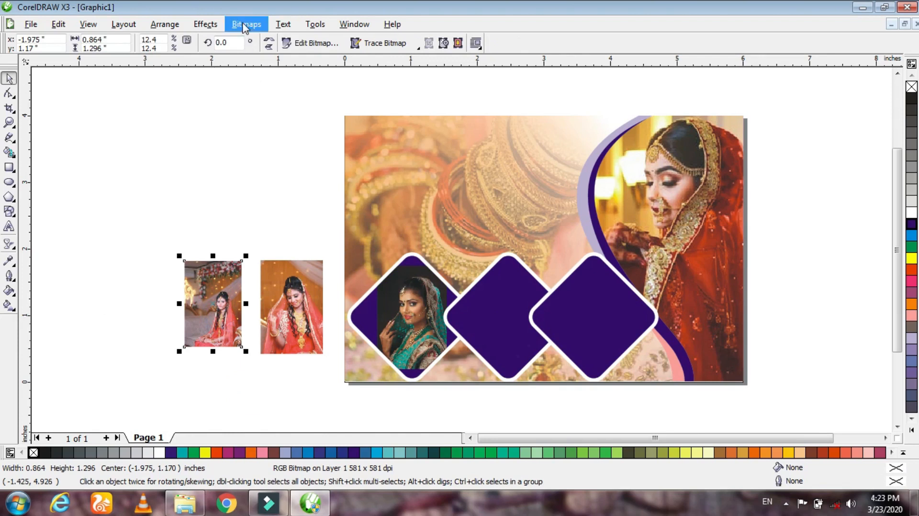
{"action": "left_click", "coordinate": [205, 25]}
{"action": "mouse_move", "coordinate": [258, 211]}
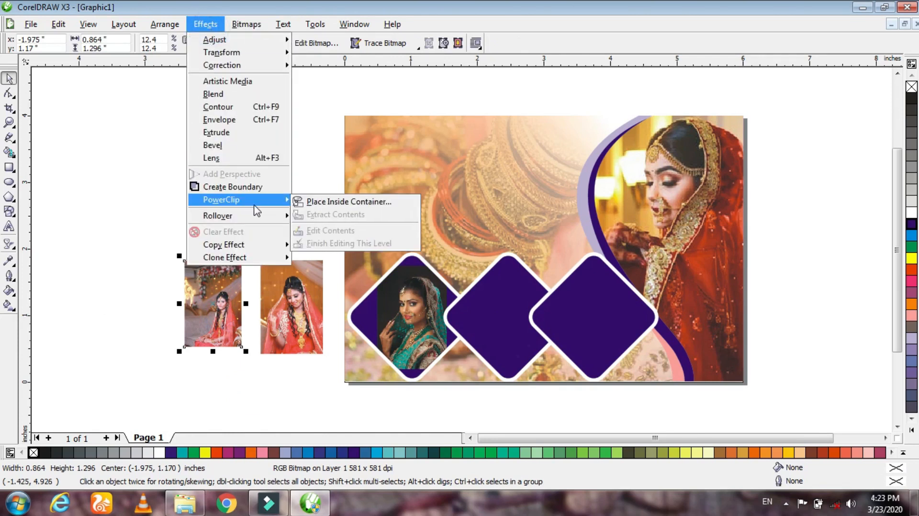
{"action": "left_click", "coordinate": [335, 201]}
{"action": "left_click", "coordinate": [500, 311]}
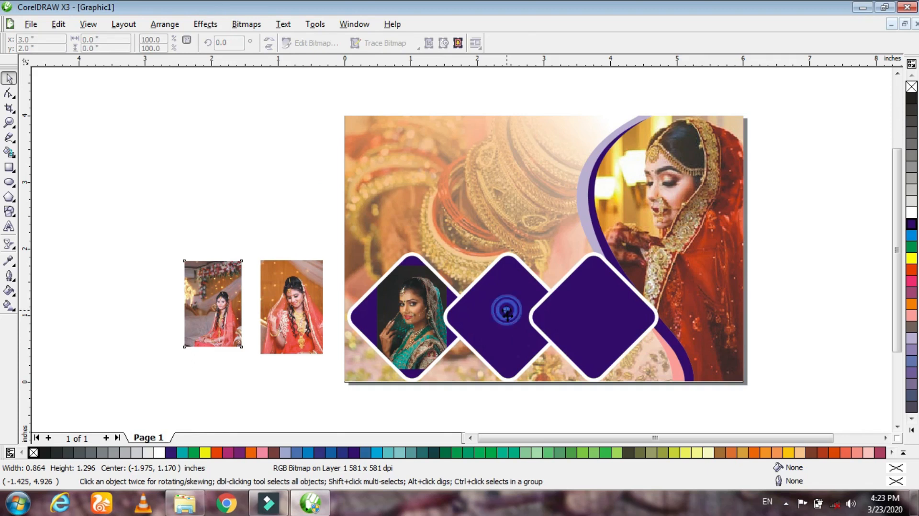
- PowerClip the remaining bridal photo with the orange background inside the third diamond
{"action": "left_click", "coordinate": [303, 335]}
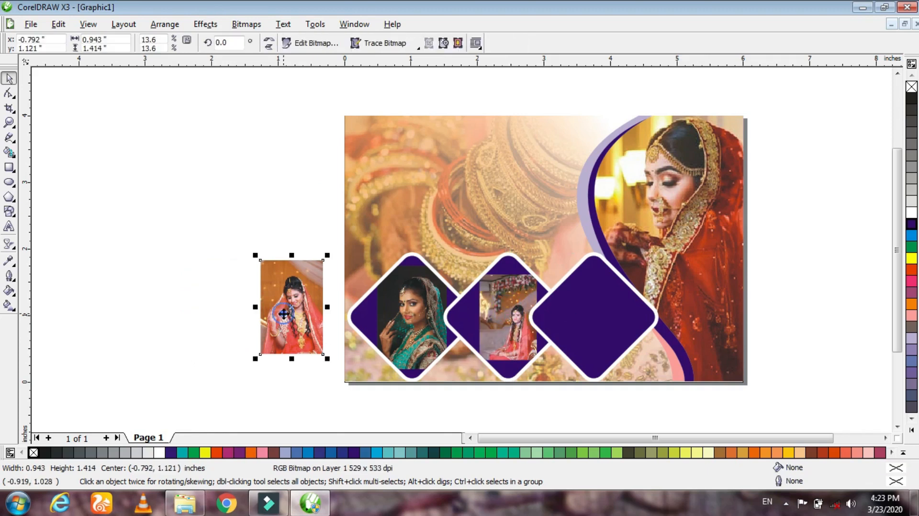
{"action": "left_click", "coordinate": [211, 28]}
{"action": "mouse_move", "coordinate": [257, 200]}
{"action": "left_click", "coordinate": [330, 200]}
{"action": "left_click", "coordinate": [593, 322]}
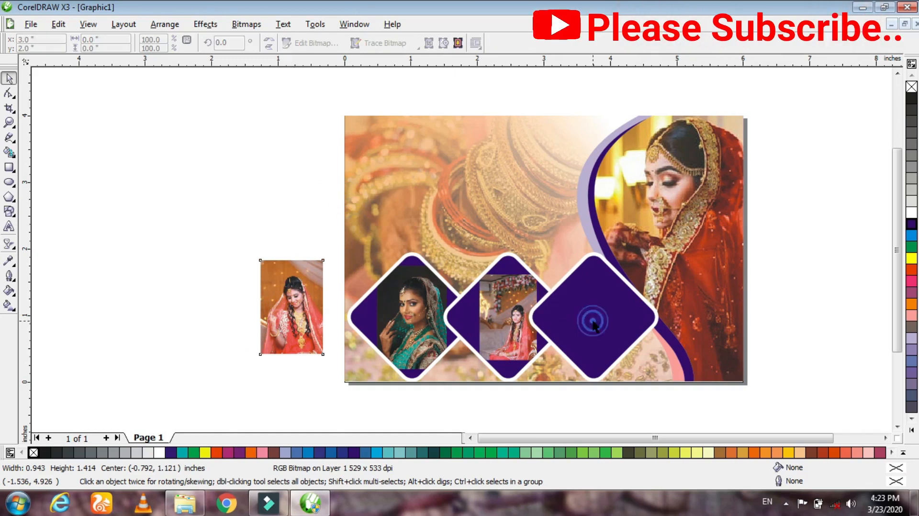
{"action": "left_click", "coordinate": [776, 319]}
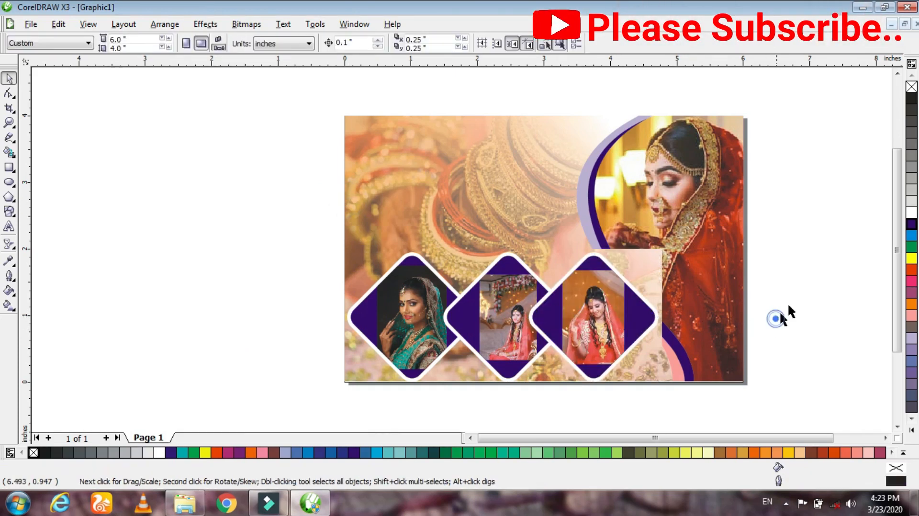
- Edit the first diamond's contents, enlarging the green-sari portrait to about 2.06 x 3.09 inches and centering the face, then finish editing
{"action": "left_click_drag", "start_coordinate": [895, 241], "coordinate": [895, 270]}
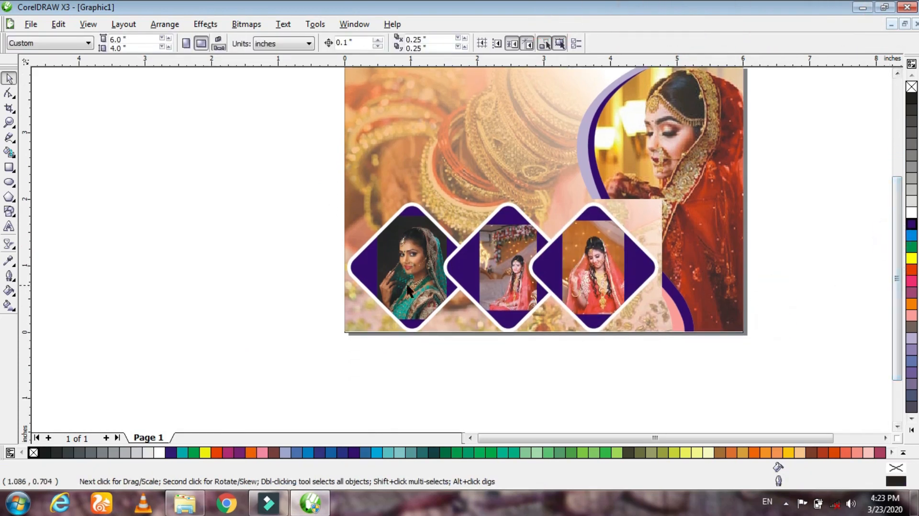
{"action": "left_click", "coordinate": [379, 263], "text": "ctrl"}
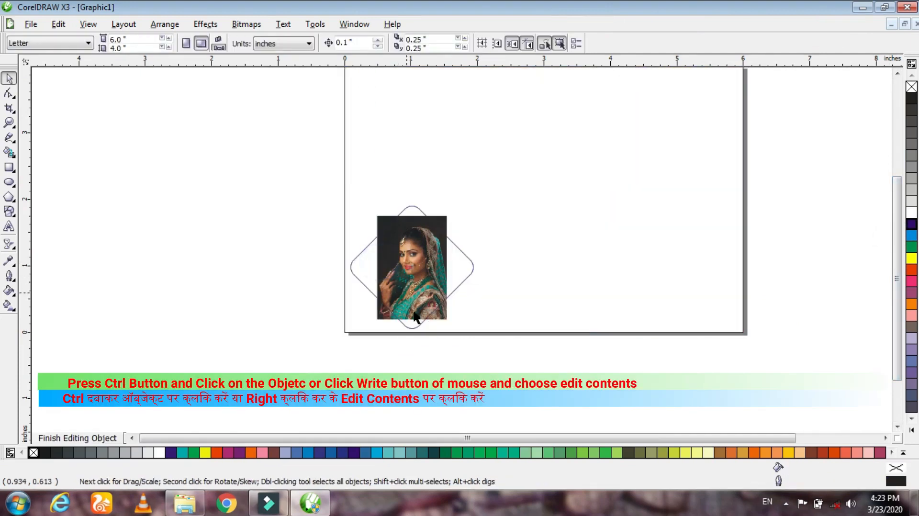
{"action": "left_click", "coordinate": [443, 323]}
{"action": "left_click_drag", "start_coordinate": [447, 321], "coordinate": [529, 371]}
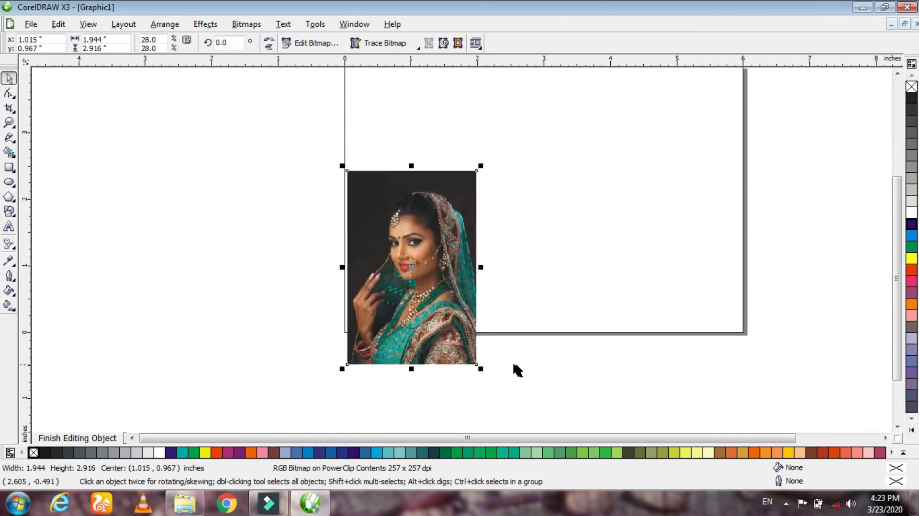
{"action": "left_click_drag", "start_coordinate": [477, 356], "coordinate": [472, 361]}
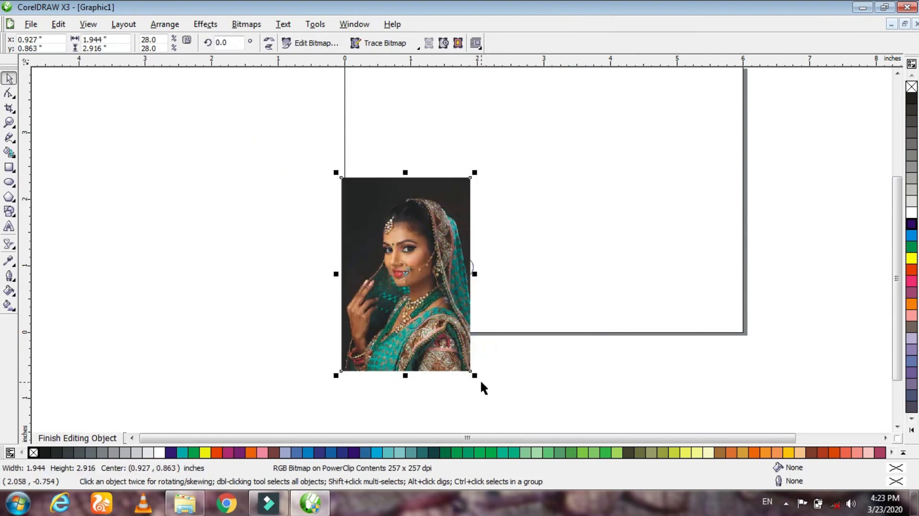
{"action": "left_click", "coordinate": [473, 373]}
{"action": "left_click", "coordinate": [473, 373]}
{"action": "left_click_drag", "start_coordinate": [476, 376], "coordinate": [480, 383]}
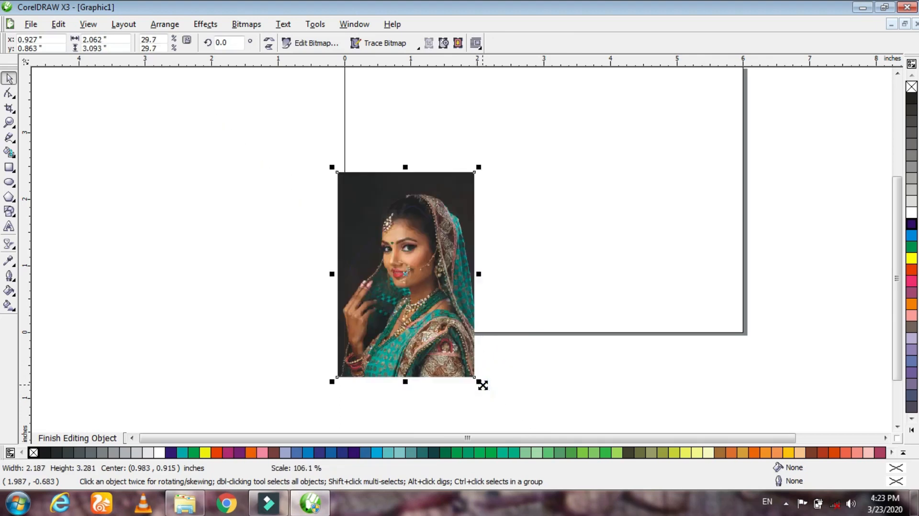
{"action": "left_click_drag", "start_coordinate": [440, 308], "coordinate": [440, 324]}
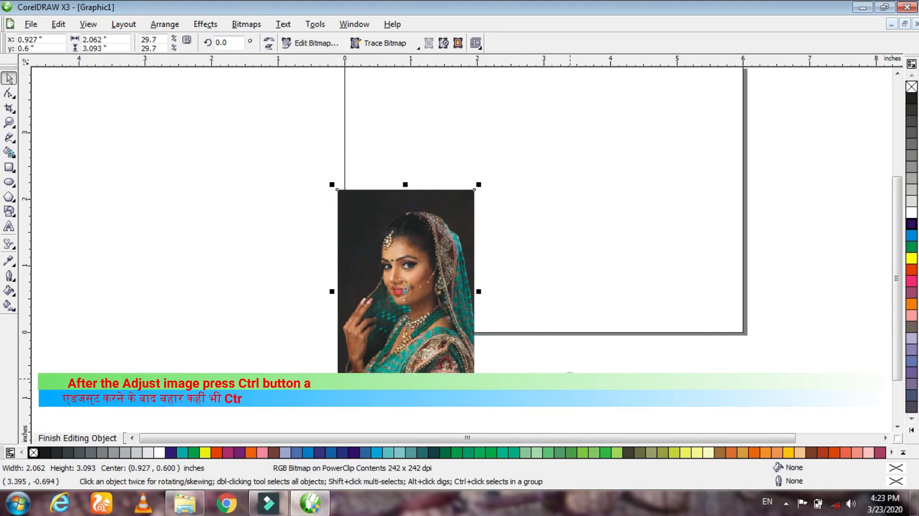
{"action": "left_click", "coordinate": [555, 360], "text": "ctrl"}
{"action": "left_click", "coordinate": [434, 378]}
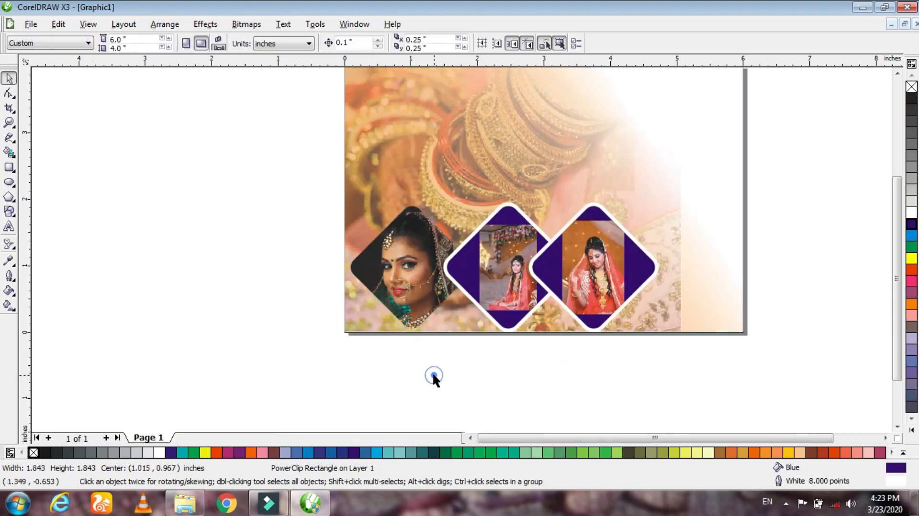
- Edit the middle diamond's contents, enlarging the seated bride photo to about 2.16 x 3.24 inches and repositioning it, then finish editing
{"action": "left_click", "coordinate": [494, 265]}
{"action": "left_click", "coordinate": [495, 266], "text": "ctrl"}
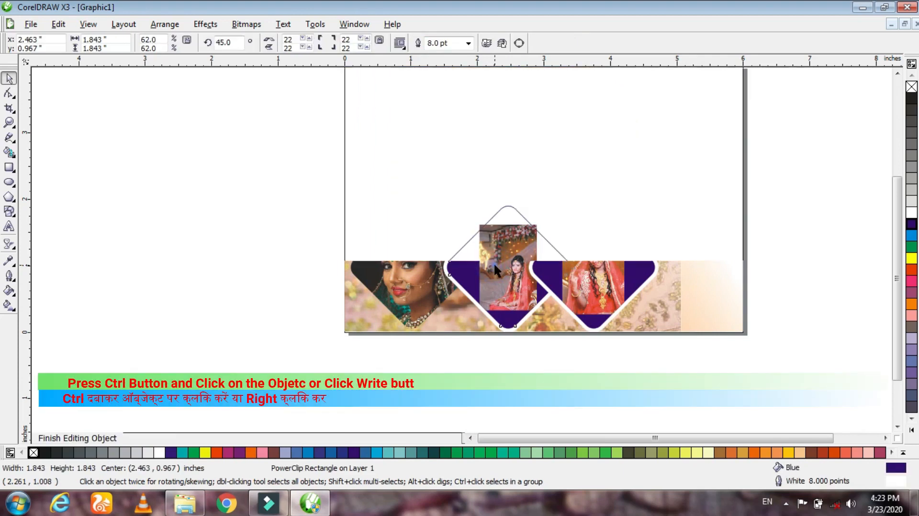
{"action": "left_click_drag", "start_coordinate": [544, 319], "coordinate": [623, 369]}
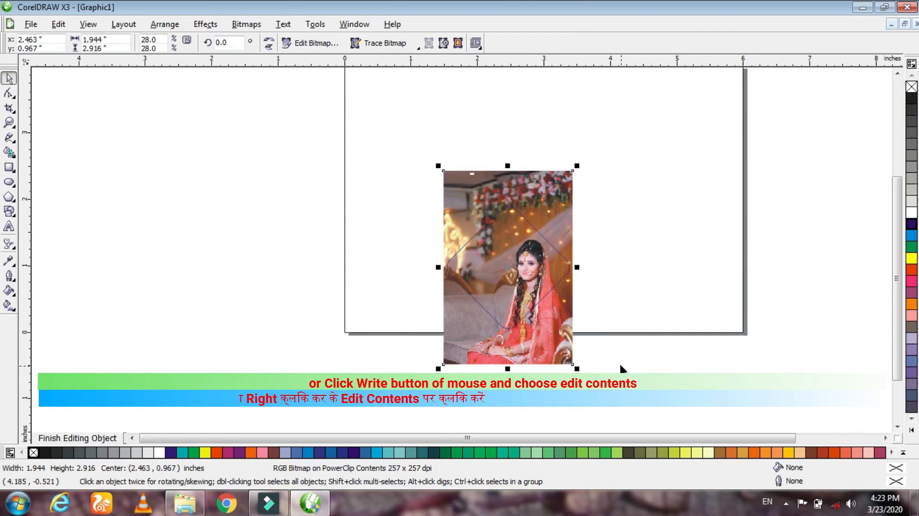
{"action": "left_click_drag", "start_coordinate": [574, 354], "coordinate": [590, 369]}
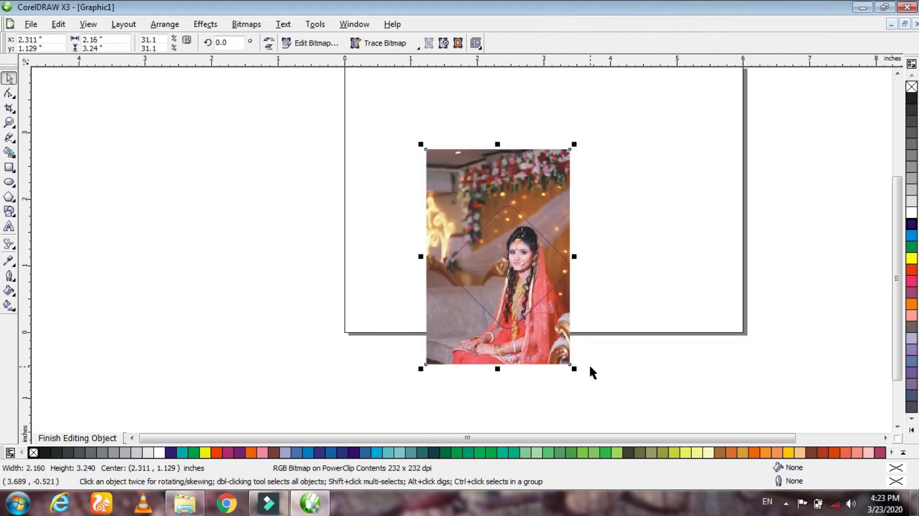
{"action": "left_click", "coordinate": [563, 355]}
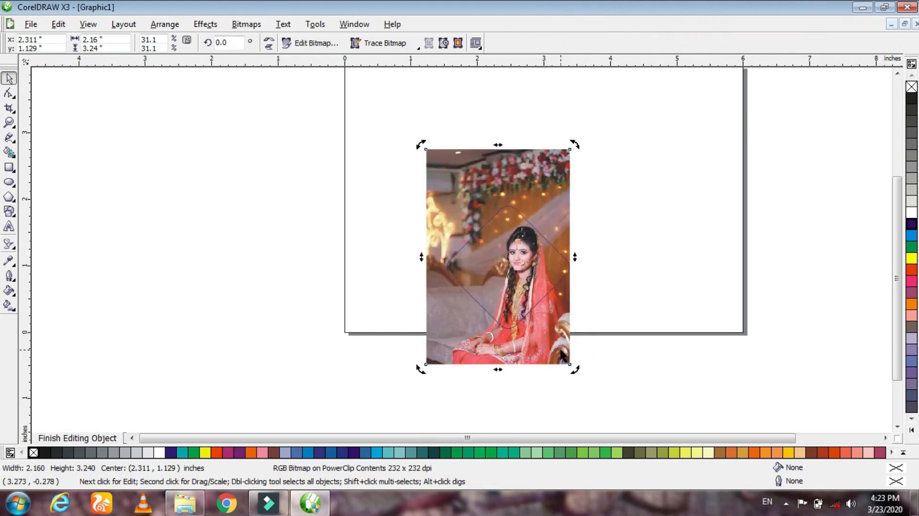
{"action": "left_click", "coordinate": [633, 361], "text": "ctrl"}
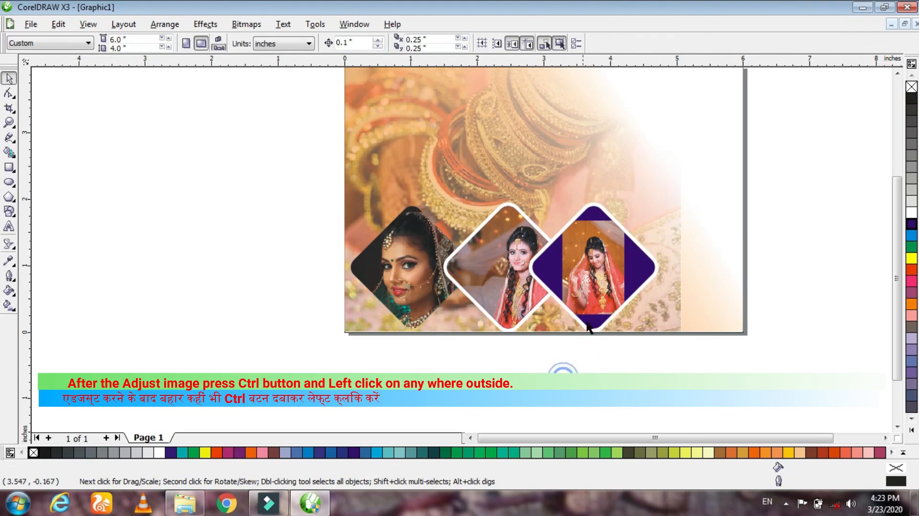
- Edit the third diamond's contents, enlarging the bride photo to about 1.85 x 2.78 inches and framing her face, then finish editing
{"action": "left_click", "coordinate": [594, 311]}
{"action": "left_click", "coordinate": [605, 304], "text": "ctrl"}
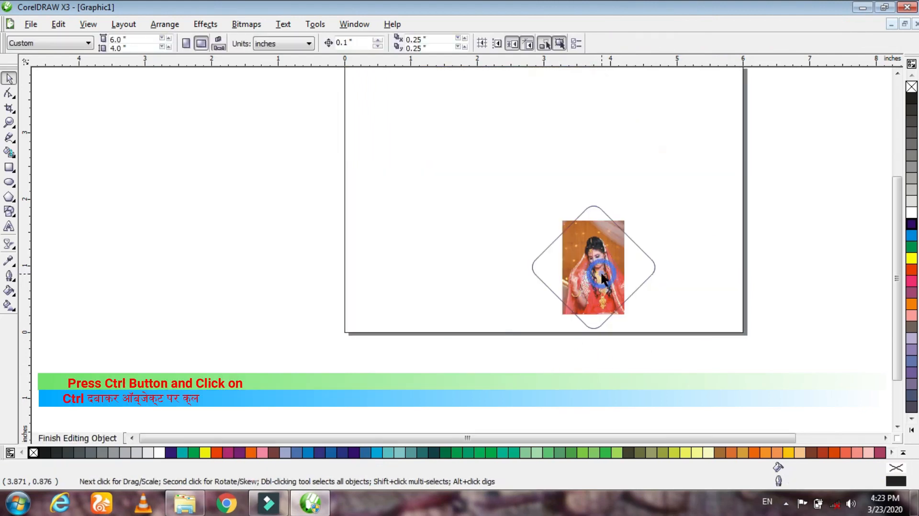
{"action": "left_click", "coordinate": [613, 302]}
{"action": "left_click_drag", "start_coordinate": [633, 321], "coordinate": [701, 368]}
{"action": "left_click_drag", "start_coordinate": [641, 352], "coordinate": [643, 365]}
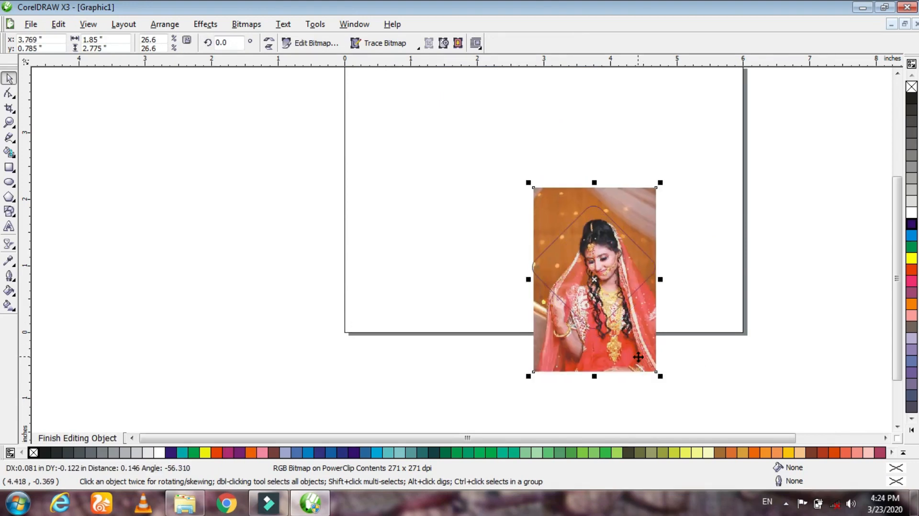
{"action": "left_click", "coordinate": [706, 357], "text": "ctrl"}
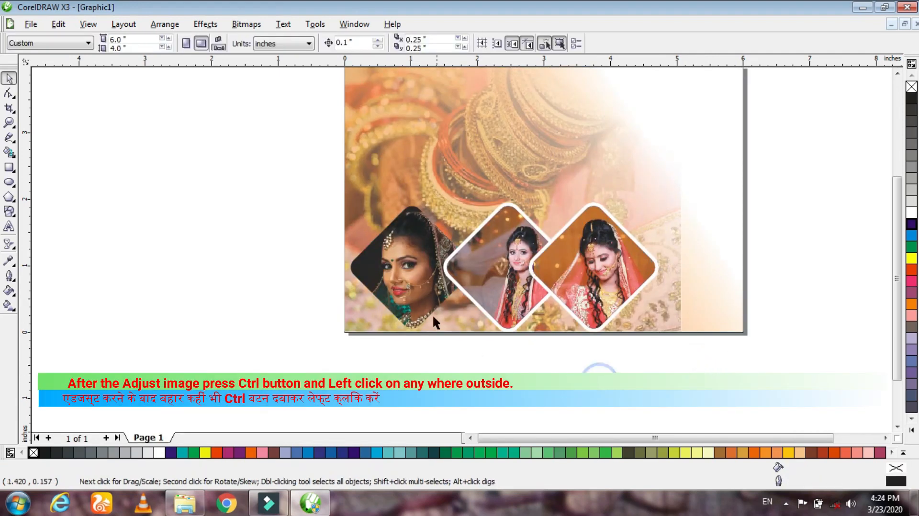
- Move the third diamond horizontally to about x 4.04 inches, widening its spacing from the middle diamond
{"action": "scroll", "coordinate": [460, 247], "scroll_direction": "down", "scroll_amount": 1}
{"action": "scroll", "coordinate": [460, 247], "scroll_direction": "up", "scroll_amount": 2}
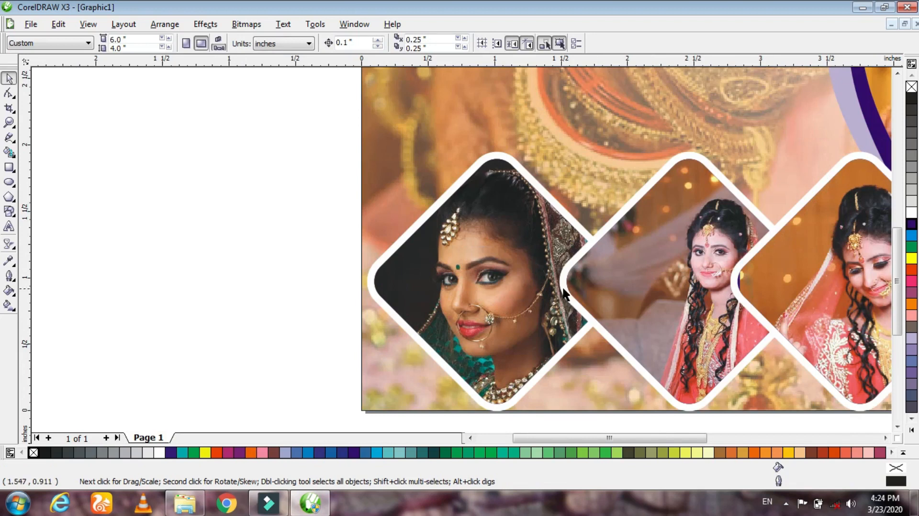
{"action": "scroll", "coordinate": [461, 247], "scroll_direction": "up", "scroll_amount": 1}
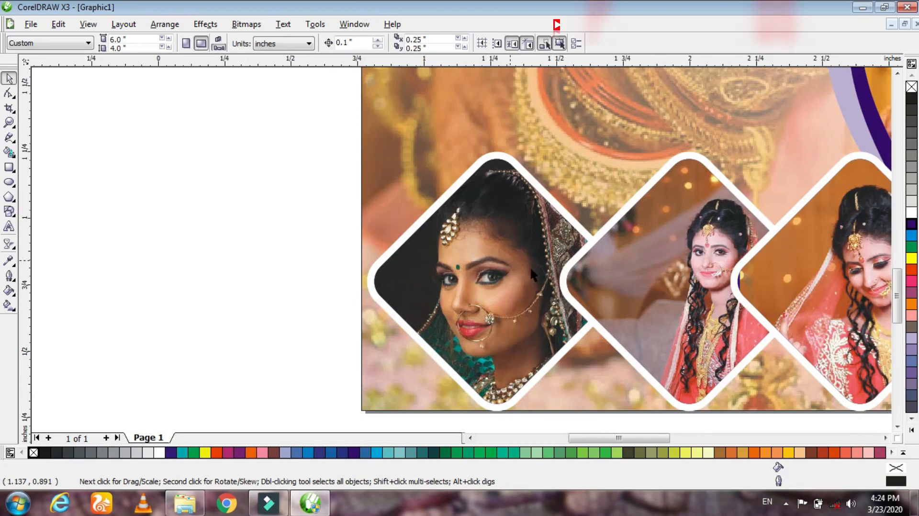
{"action": "scroll", "coordinate": [561, 282], "scroll_direction": "down", "scroll_amount": 1}
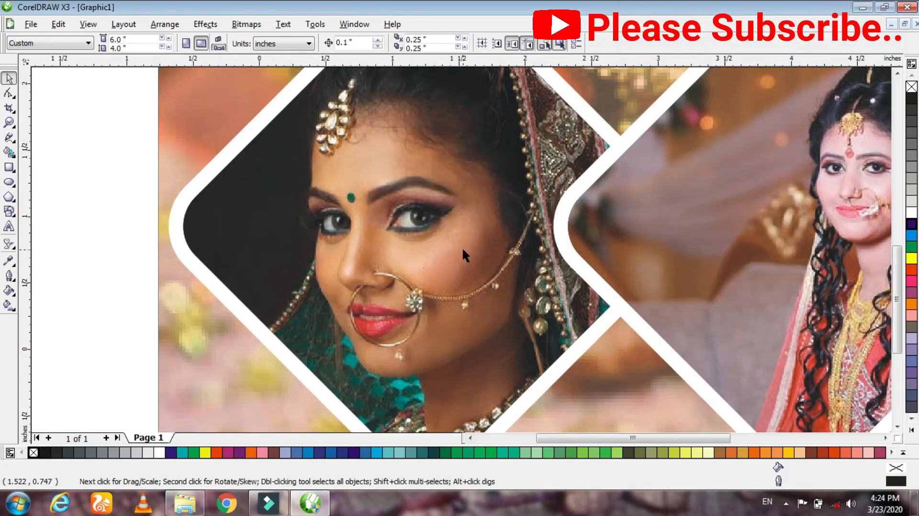
{"action": "scroll", "coordinate": [855, 215], "scroll_direction": "up", "scroll_amount": 1}
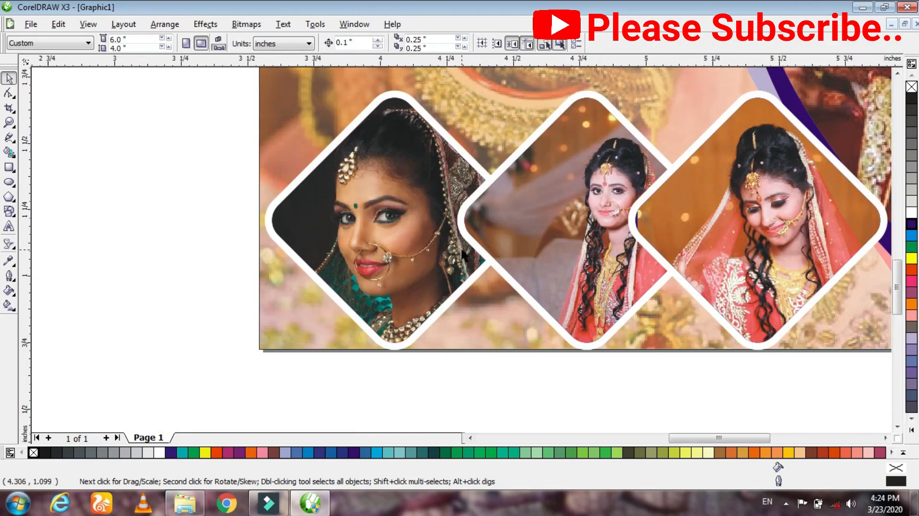
{"action": "scroll", "coordinate": [462, 250], "scroll_direction": "down", "scroll_amount": 1}
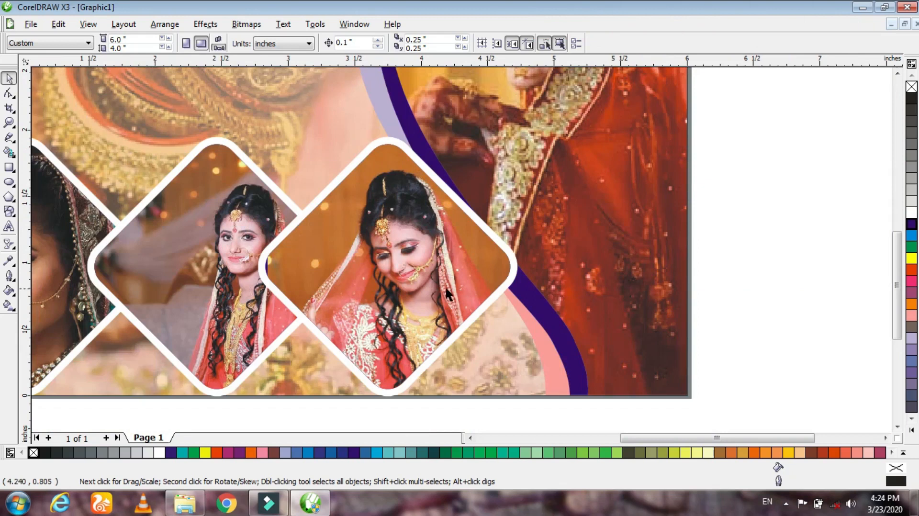
{"action": "mouse_move", "coordinate": [441, 287]}
{"action": "left_mouse_down"}
{"action": "mouse_move", "coordinate": [498, 288]}
{"action": "mouse_move", "coordinate": [457, 291]}
{"action": "left_mouse_up"}
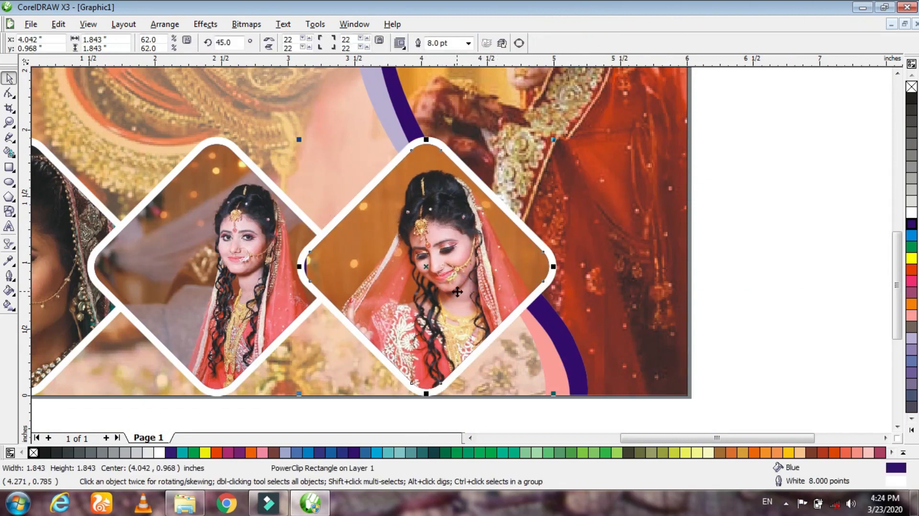
{"action": "left_click", "coordinate": [723, 270]}
- Import the sunflower photo pexels-photo-772571 from the ROse folder and place it beside the page at about 1.49 x 2.65 inches
{"action": "scroll", "coordinate": [724, 269], "scroll_direction": "down", "scroll_amount": 1}
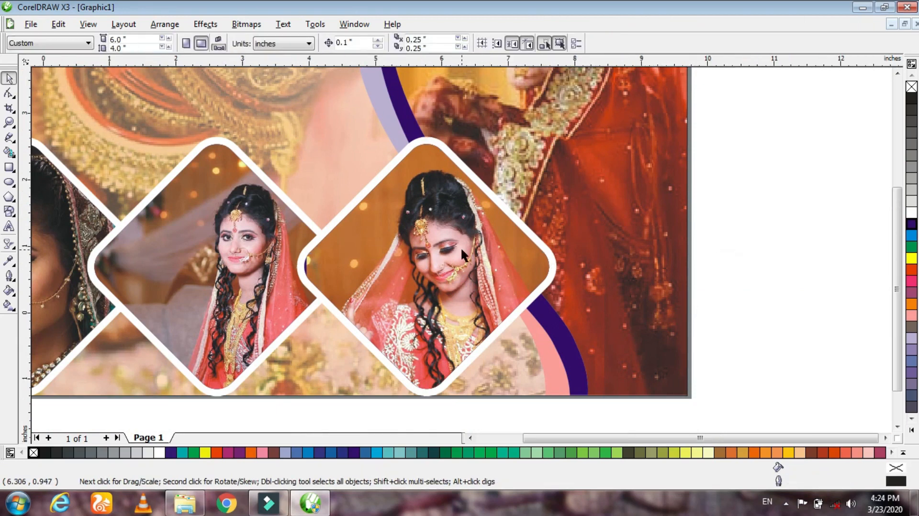
{"action": "left_click_drag", "start_coordinate": [623, 438], "coordinate": [577, 439]}
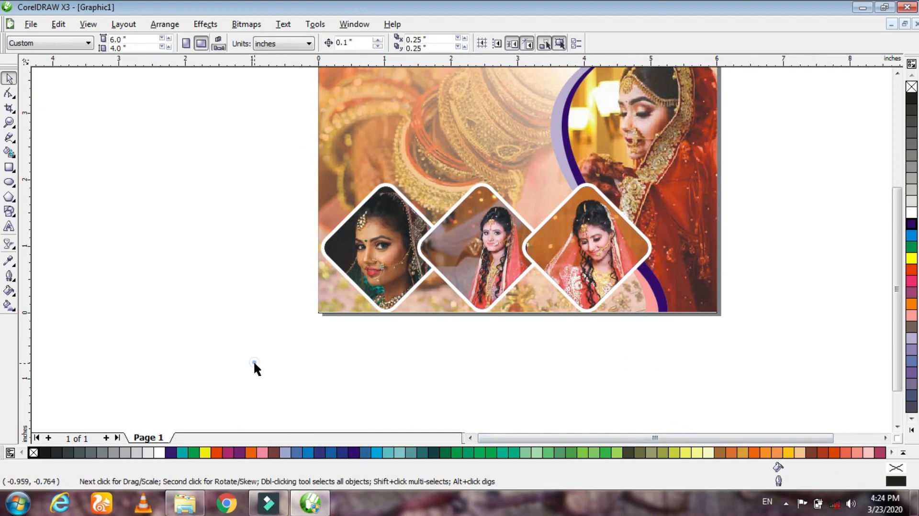
{"action": "left_click_drag", "start_coordinate": [892, 323], "coordinate": [885, 257]}
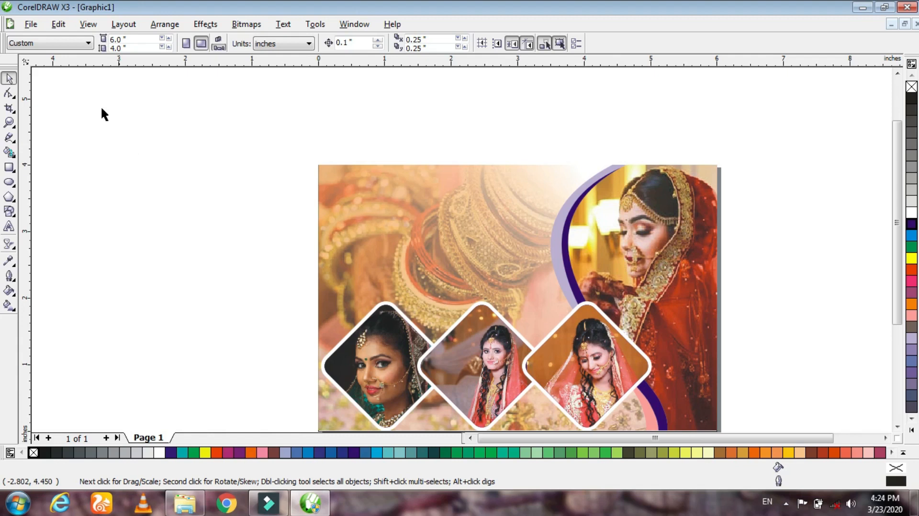
{"action": "left_click", "coordinate": [31, 23]}
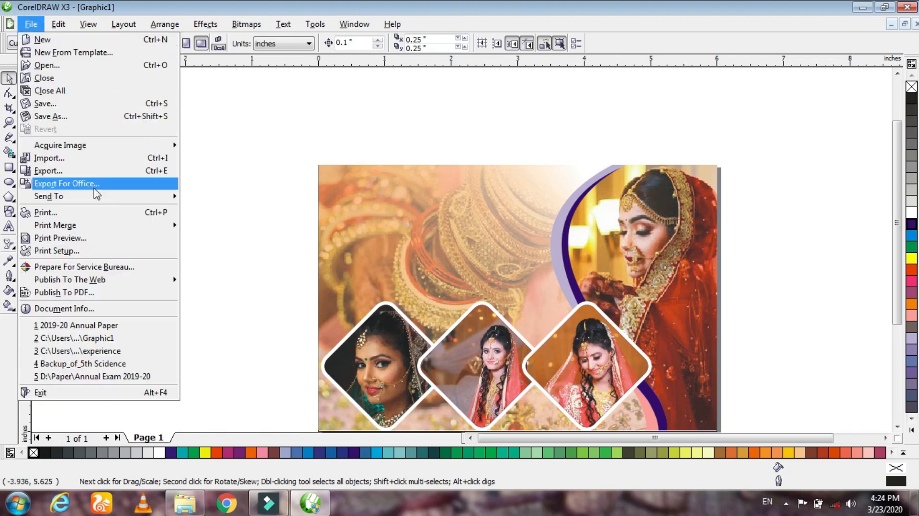
{"action": "left_click", "coordinate": [79, 160]}
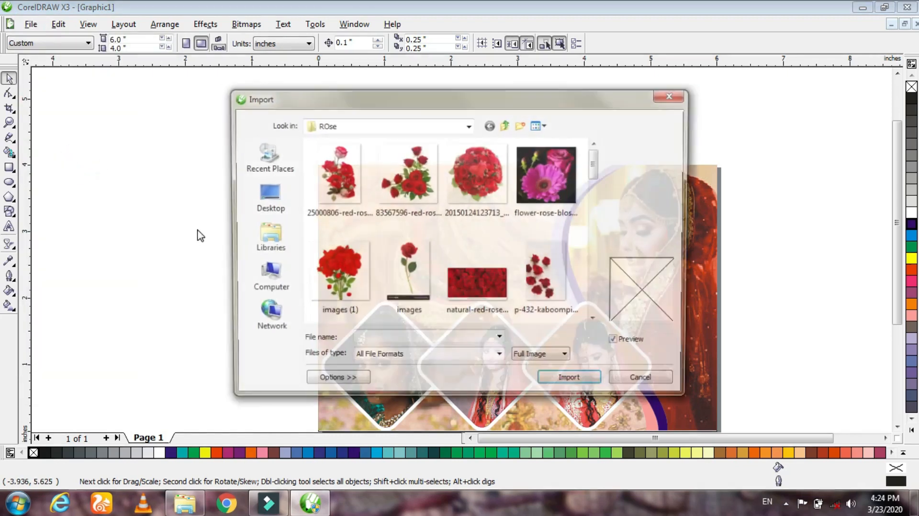
{"action": "left_click_drag", "start_coordinate": [596, 170], "coordinate": [602, 228]}
{"action": "left_click", "coordinate": [557, 202]}
{"action": "left_click", "coordinate": [574, 202]}
{"action": "left_click", "coordinate": [589, 383]}
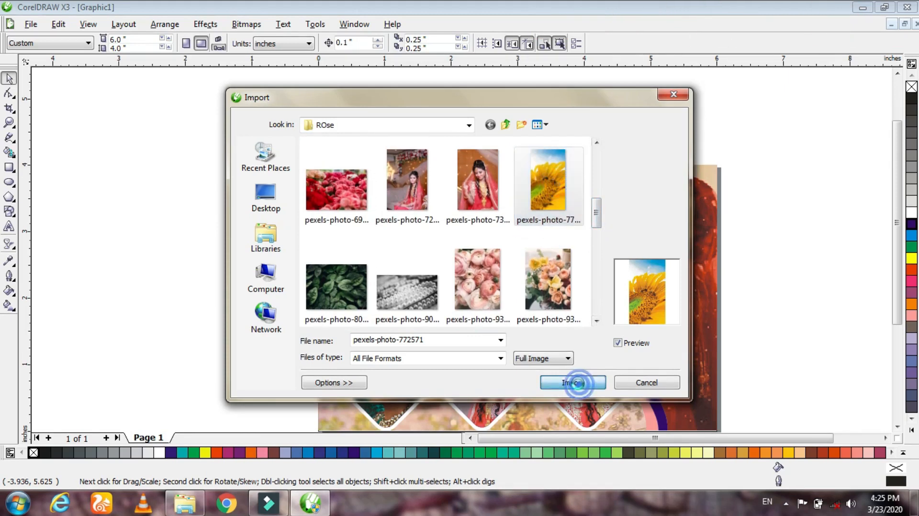
{"action": "left_click_drag", "start_coordinate": [76, 154], "coordinate": [229, 335]}
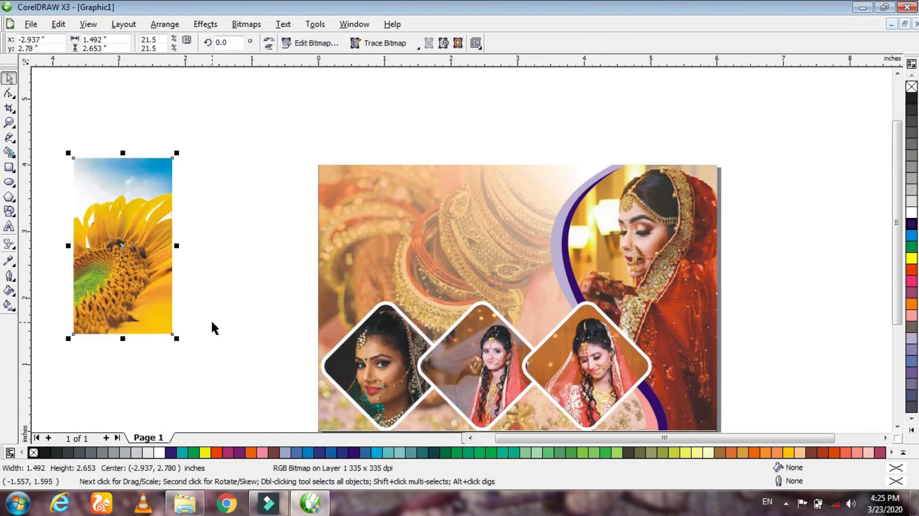
- Rotate the sunflower photo 90 degrees, enlarge it to about 4.64 x 2.61 inches and place it over the three diamonds
{"action": "left_click", "coordinate": [269, 46]}
{"action": "left_click", "coordinate": [270, 47]}
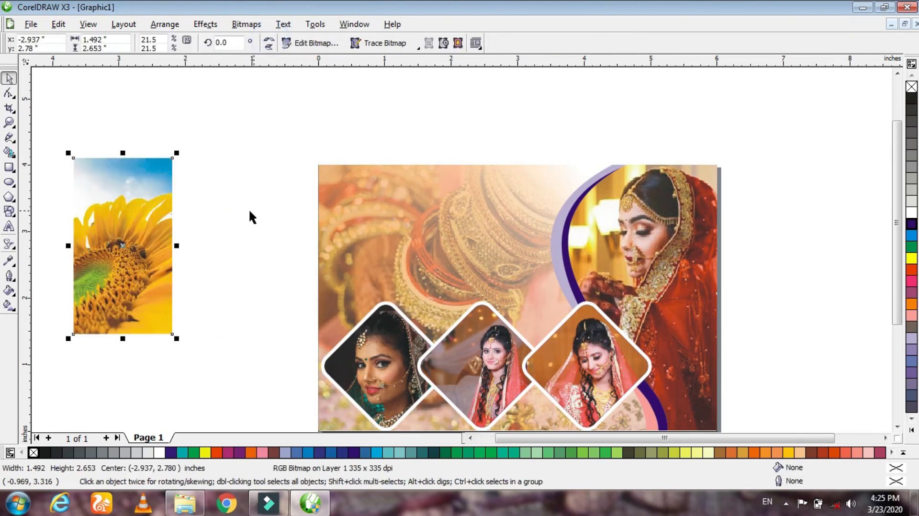
{"action": "double_click", "coordinate": [222, 44]}
{"action": "key", "text": "Return"}
{"action": "left_click_drag", "start_coordinate": [134, 230], "coordinate": [215, 228]}
{"action": "left_click_drag", "start_coordinate": [237, 262], "coordinate": [532, 212]}
{"action": "left_click_drag", "start_coordinate": [410, 249], "coordinate": [239, 287]}
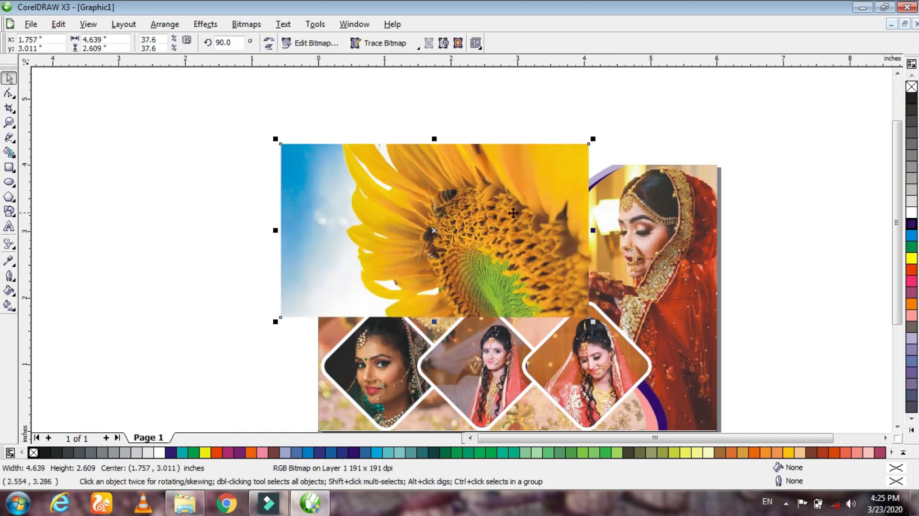
{"action": "left_click_drag", "start_coordinate": [546, 213], "coordinate": [559, 366]}
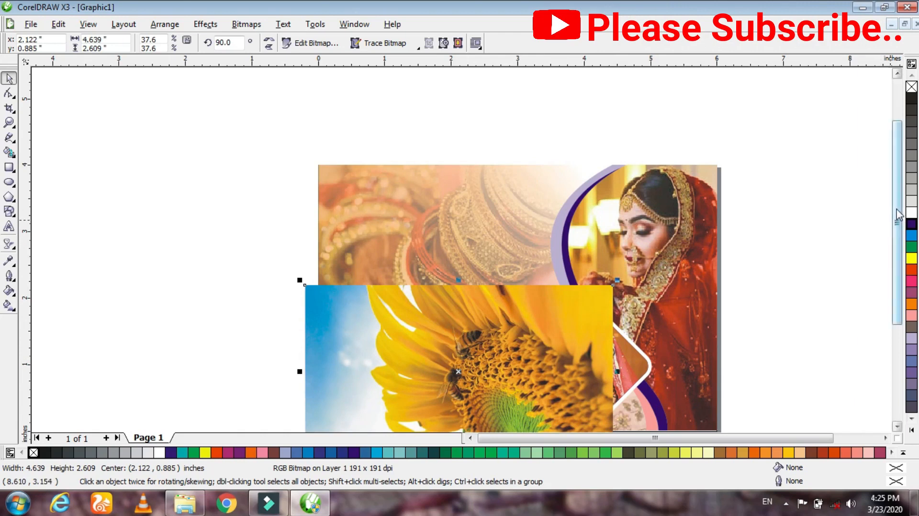
- Apply a linear transparency to the sunflower photo, fading it out from its upper half down to the lower edge
{"action": "left_click_drag", "start_coordinate": [897, 221], "coordinate": [897, 270]}
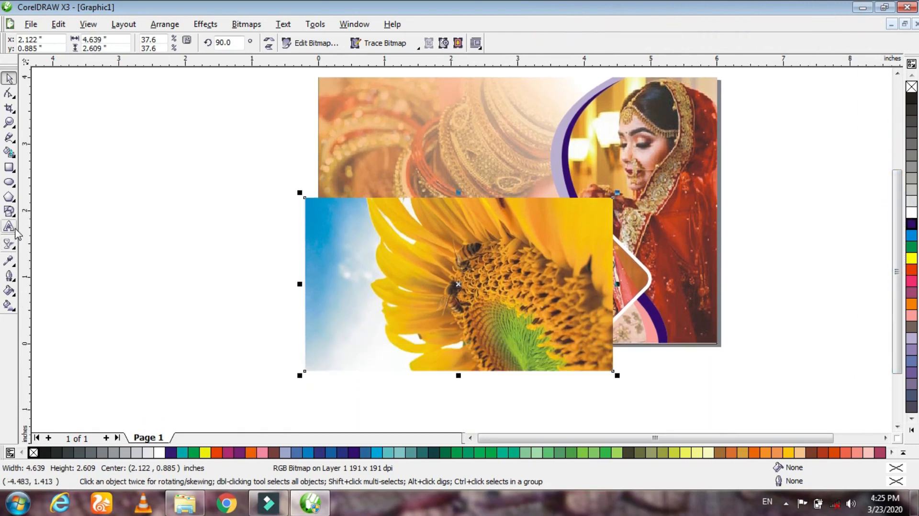
{"action": "left_click", "coordinate": [10, 240]}
{"action": "left_click", "coordinate": [96, 244]}
{"action": "left_click_drag", "start_coordinate": [452, 145], "coordinate": [449, 342]}
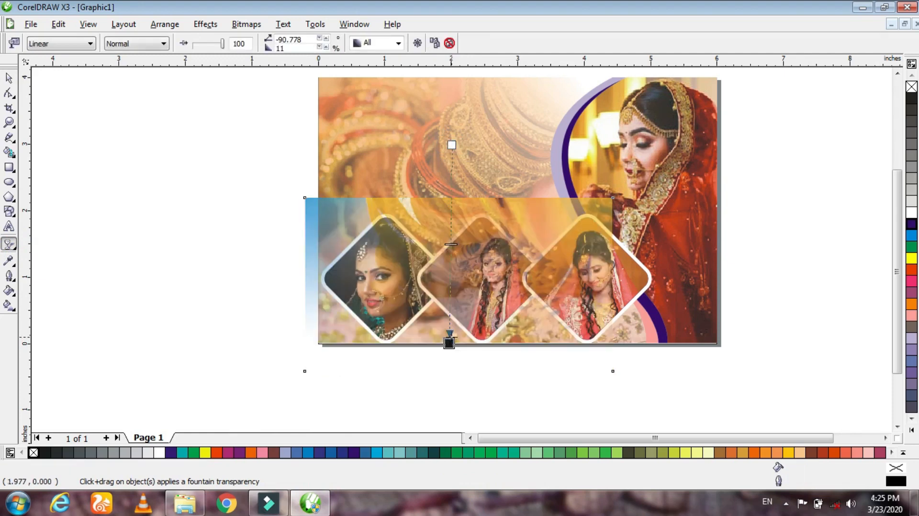
{"action": "left_click_drag", "start_coordinate": [452, 146], "coordinate": [456, 239]}
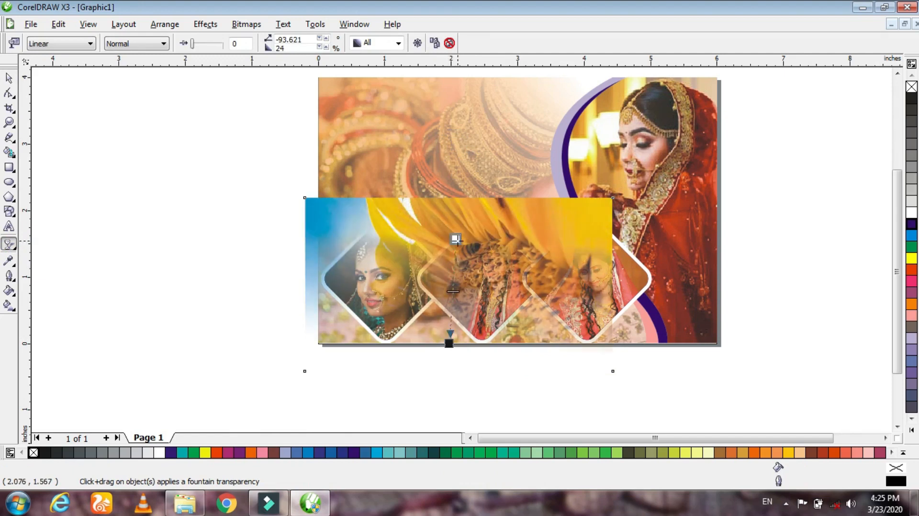
{"action": "left_click", "coordinate": [9, 77]}
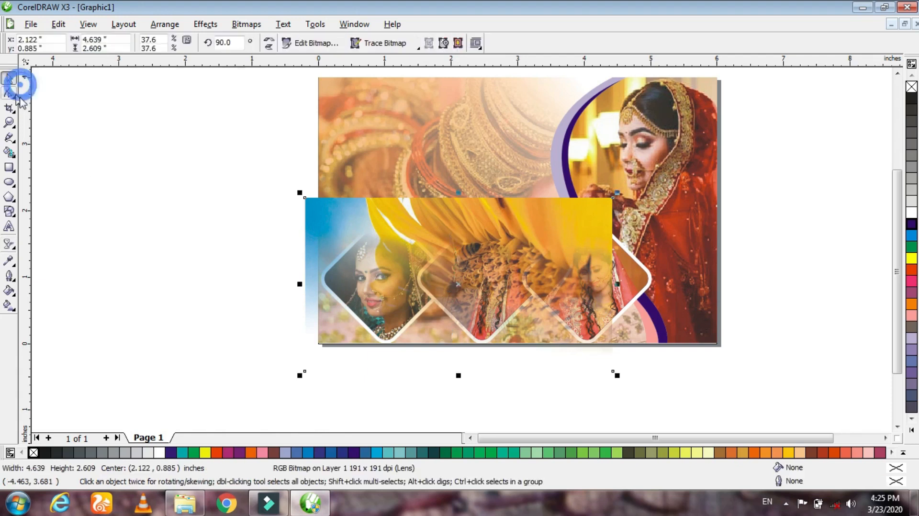
- Move the faded sunflower photo off the page and PowerClip it inside the 6 x 4 inch background rectangle
{"action": "scroll", "coordinate": [608, 286], "scroll_direction": "down", "scroll_amount": 1}
{"action": "left_click_drag", "start_coordinate": [628, 289], "coordinate": [433, 280]}
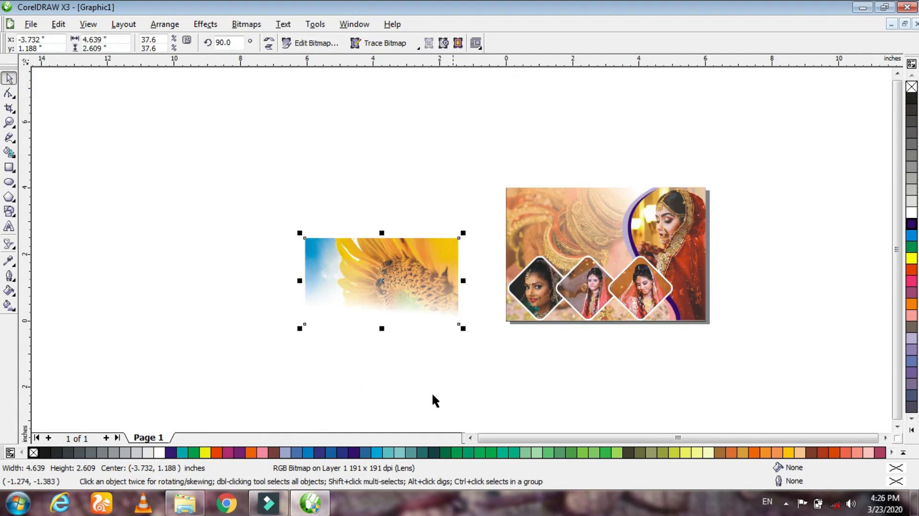
{"action": "left_click", "coordinate": [206, 24]}
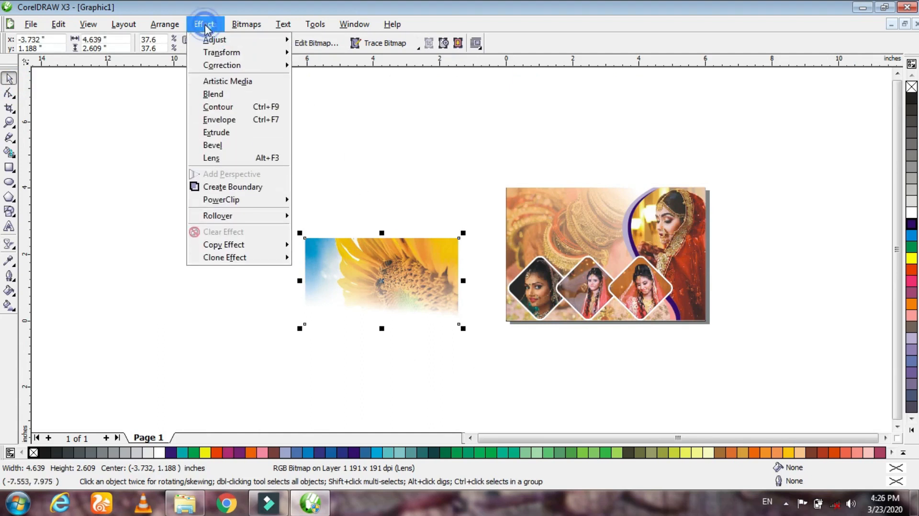
{"action": "mouse_move", "coordinate": [247, 206]}
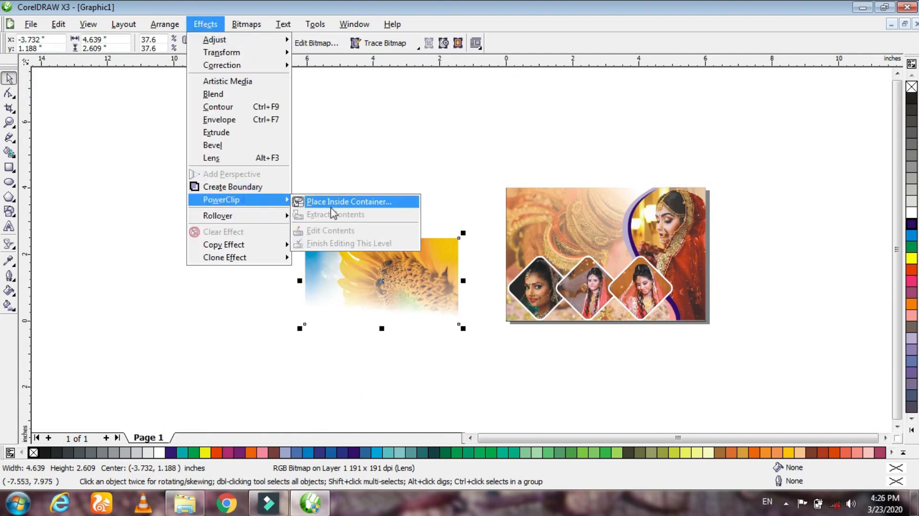
{"action": "left_click", "coordinate": [335, 202]}
{"action": "left_click", "coordinate": [565, 210]}
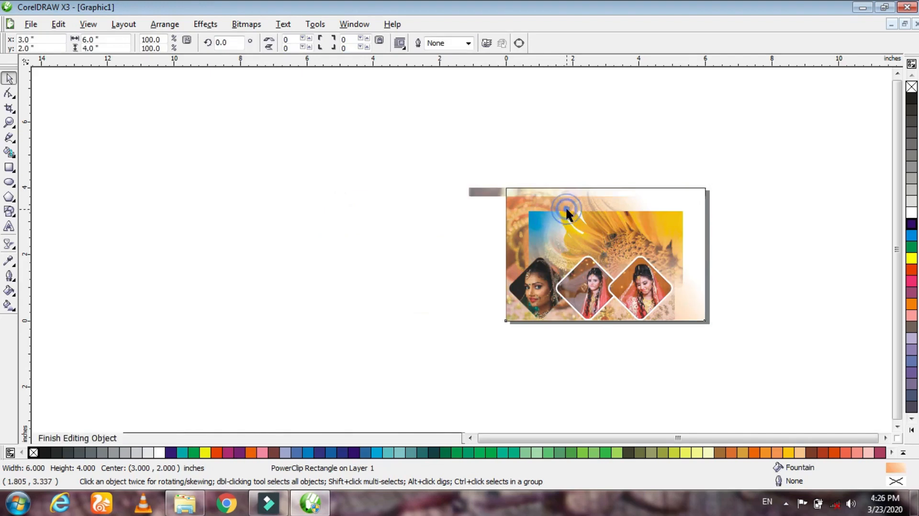
- Inside the background's PowerClip, shift the sunflower photo up and toward the left edge, enlarge it to about 5.98 x 3.36 inches and finish editing
{"action": "left_click_drag", "start_coordinate": [602, 228], "coordinate": [578, 198]}
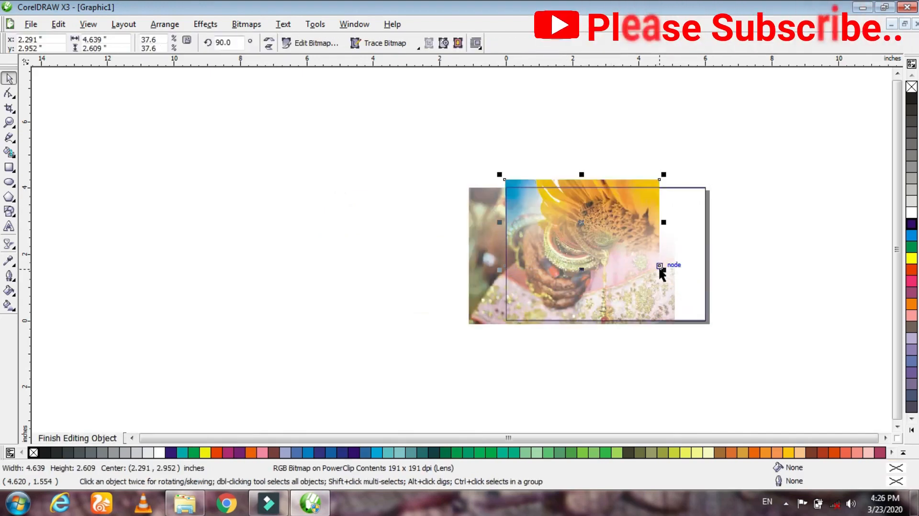
{"action": "left_click_drag", "start_coordinate": [663, 270], "coordinate": [762, 286]}
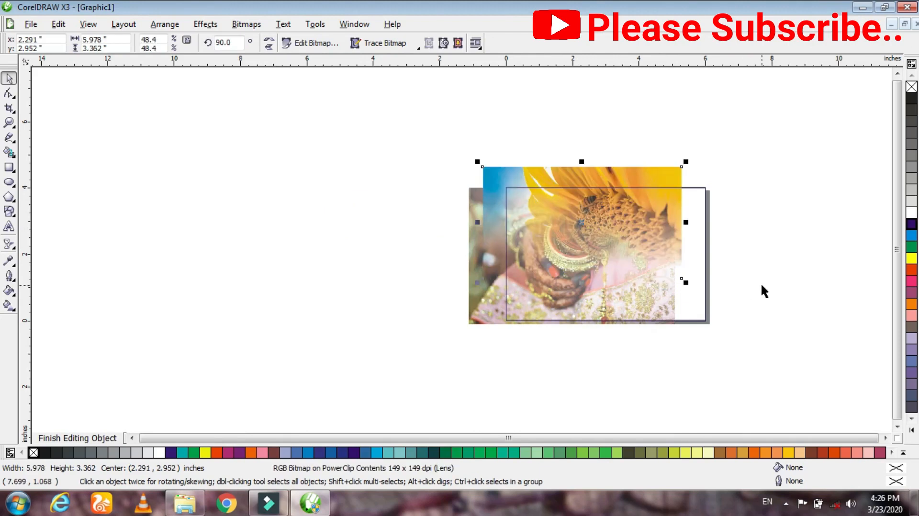
{"action": "key", "text": "Right"}
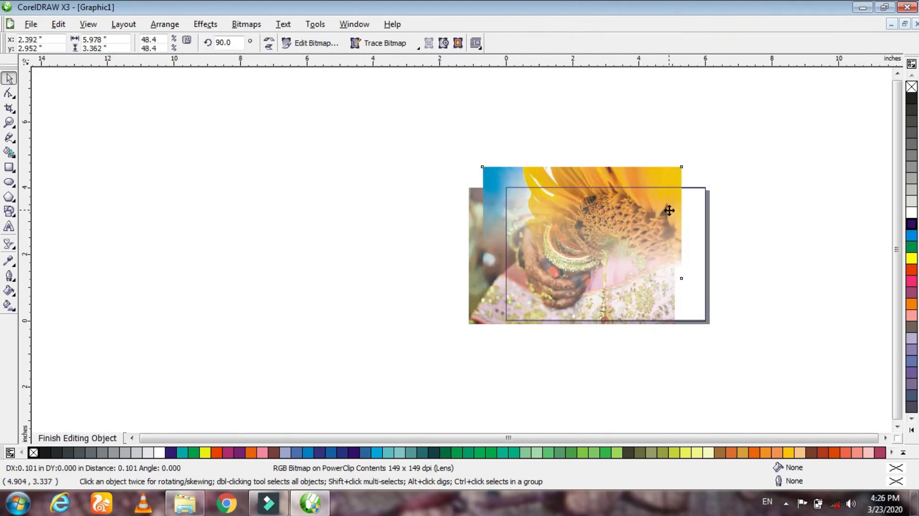
{"action": "left_click", "coordinate": [771, 211], "text": "ctrl"}
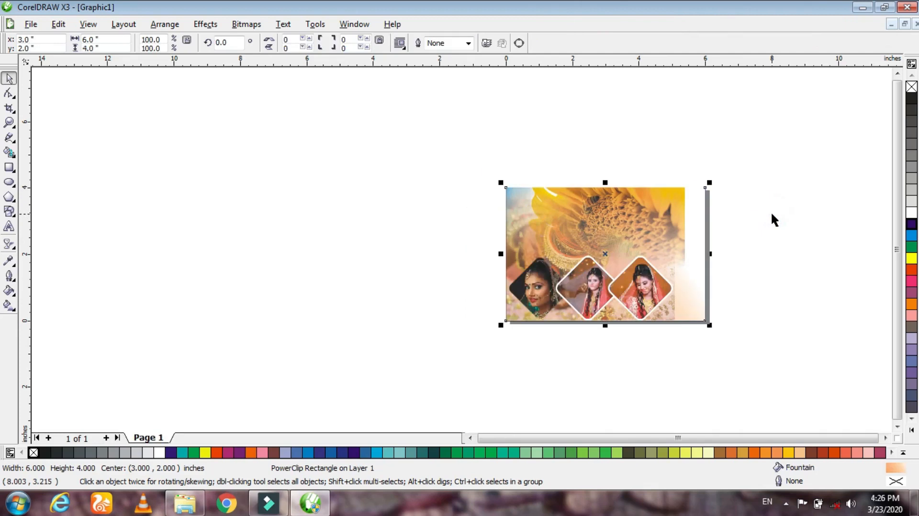
{"action": "left_click", "coordinate": [789, 262]}
{"action": "scroll", "coordinate": [602, 241], "scroll_direction": "up", "scroll_amount": 2}
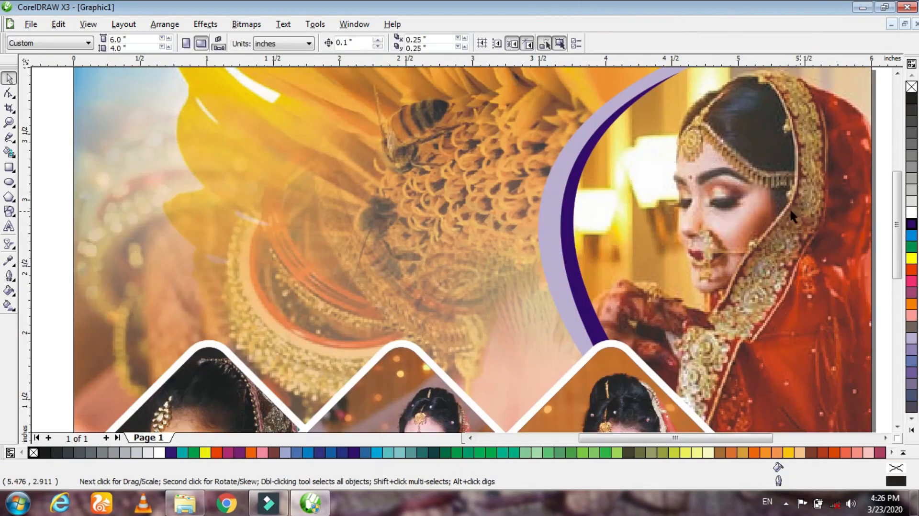
{"action": "scroll", "coordinate": [460, 247], "scroll_direction": "down", "scroll_amount": 2}
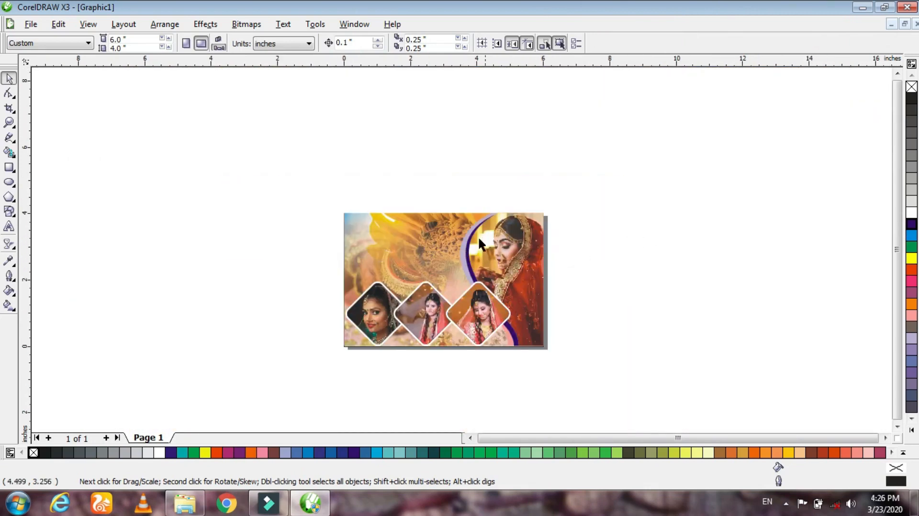
- Mirror the sunflower photo horizontally inside the background's PowerClip, reduce it to about 5.48 x 3.08 inches and finish editing
{"action": "left_click", "coordinate": [424, 226]}
{"action": "left_click", "coordinate": [421, 224], "text": "ctrl"}
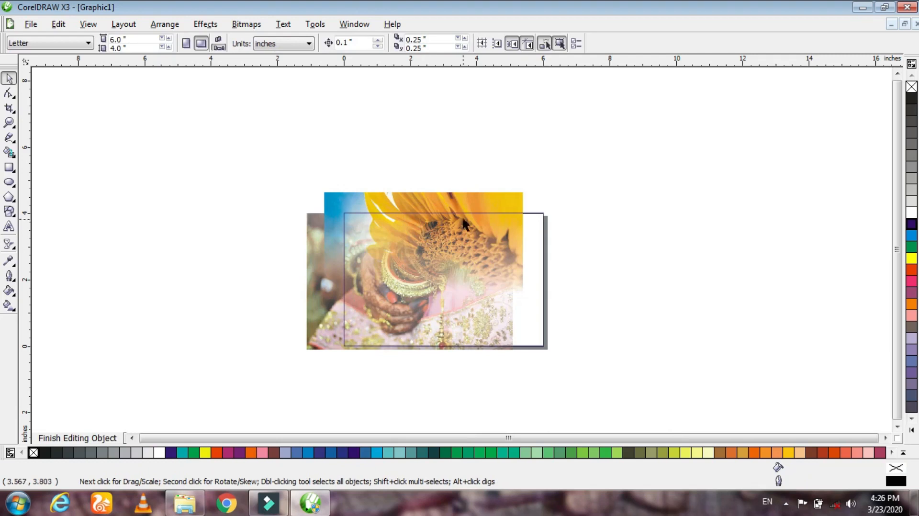
{"action": "left_click", "coordinate": [449, 199]}
{"action": "left_click", "coordinate": [270, 42]}
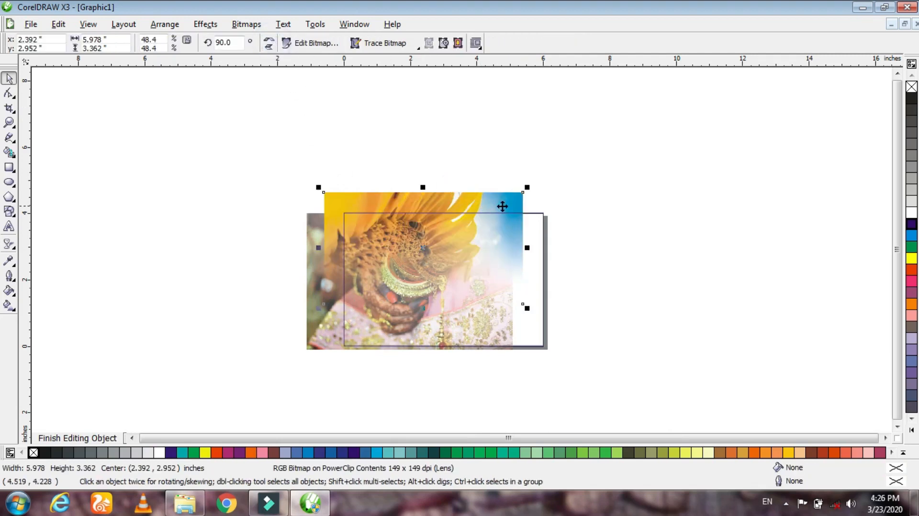
{"action": "left_click_drag", "start_coordinate": [524, 191], "coordinate": [460, 199]}
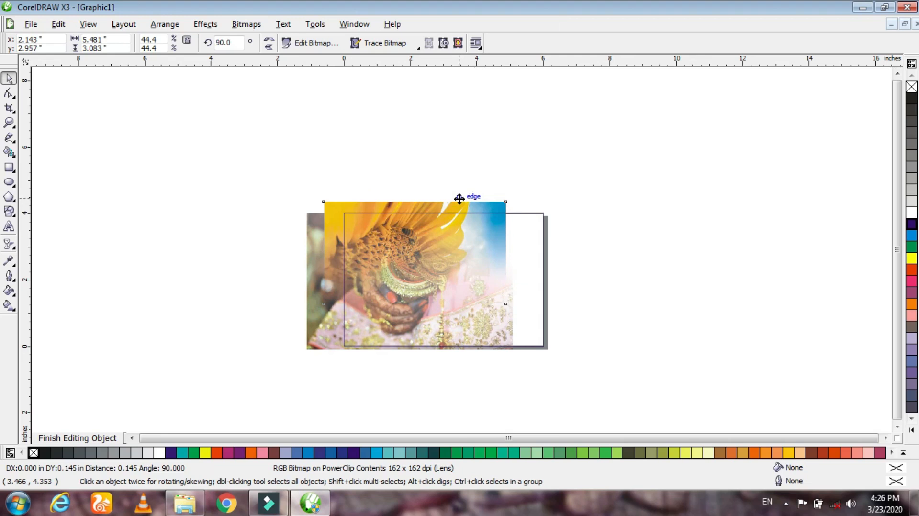
{"action": "left_click", "coordinate": [625, 148]}
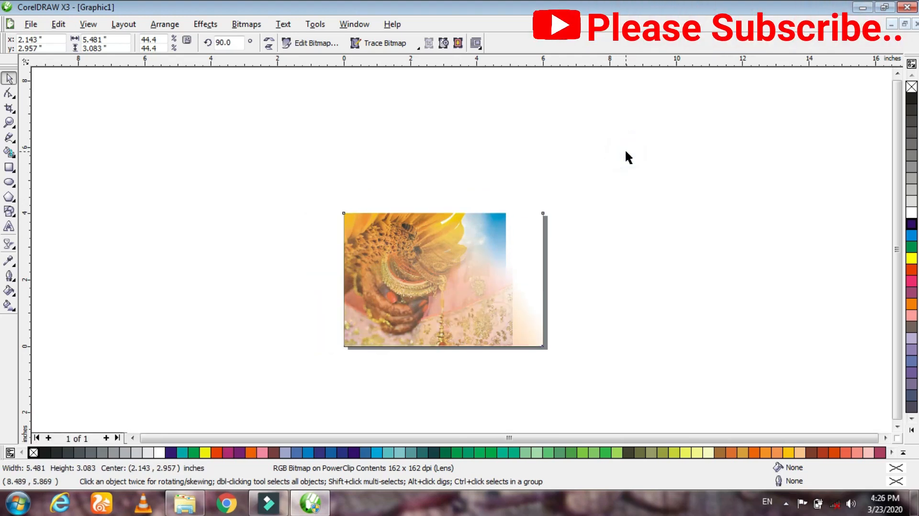
{"action": "left_click", "coordinate": [684, 269]}
{"action": "scroll", "coordinate": [417, 270], "scroll_direction": "up", "scroll_amount": 1}
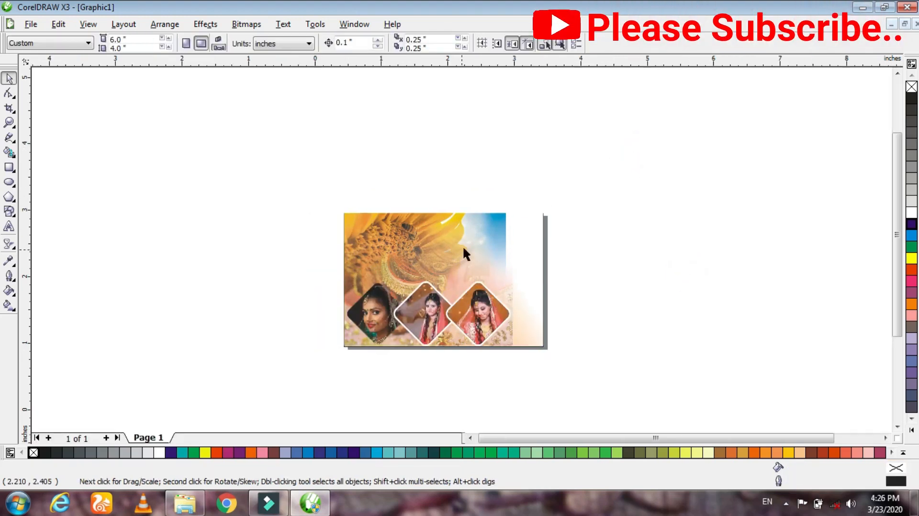
{"action": "scroll", "coordinate": [470, 243], "scroll_direction": "up", "scroll_amount": 1}
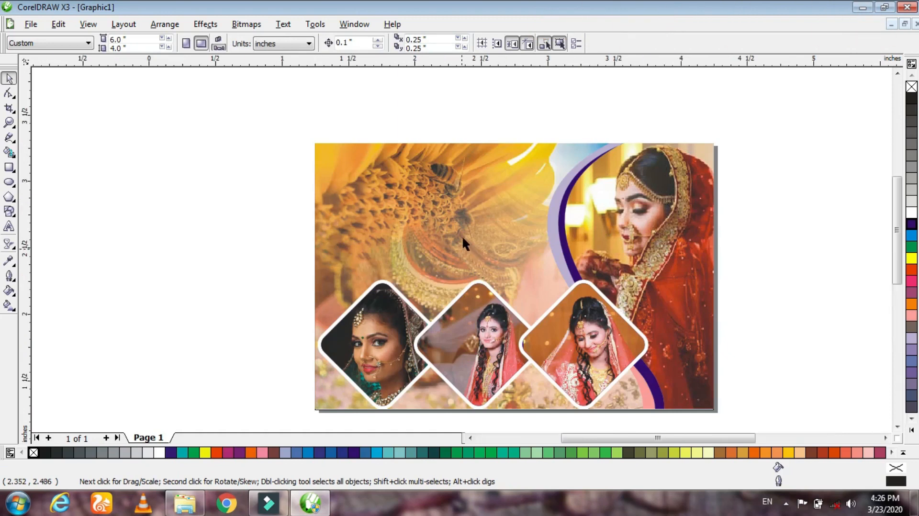
{"action": "scroll", "coordinate": [461, 236], "scroll_direction": "up", "scroll_amount": 1}
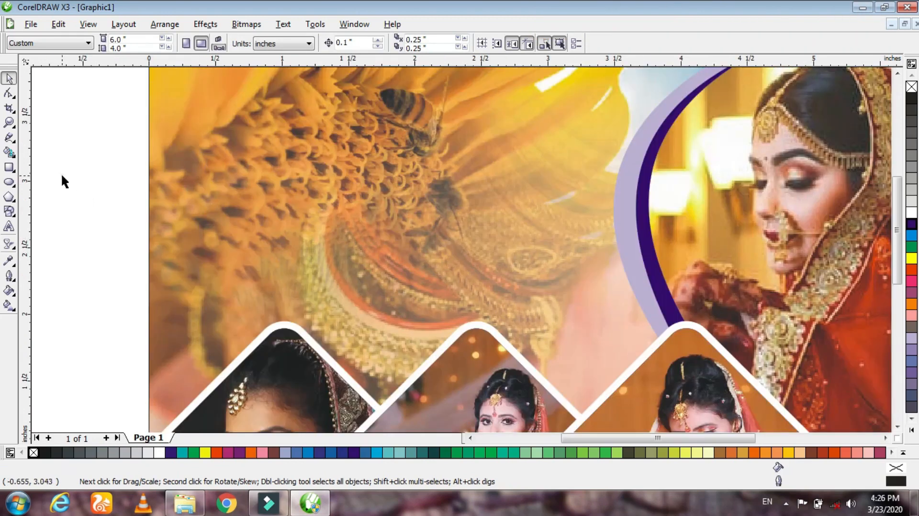
{"action": "scroll", "coordinate": [461, 247], "scroll_direction": "down", "scroll_amount": 2}
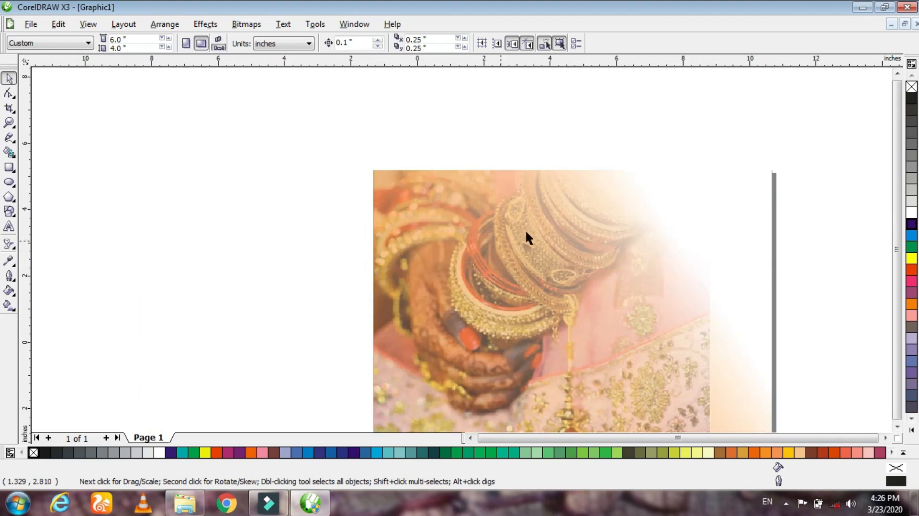
- Delete the sunflower photo from the background's PowerClip contents, keeping the bangles photo, and finish editing
{"action": "left_click", "coordinate": [527, 227]}
{"action": "left_click", "coordinate": [518, 231], "text": "ctrl"}
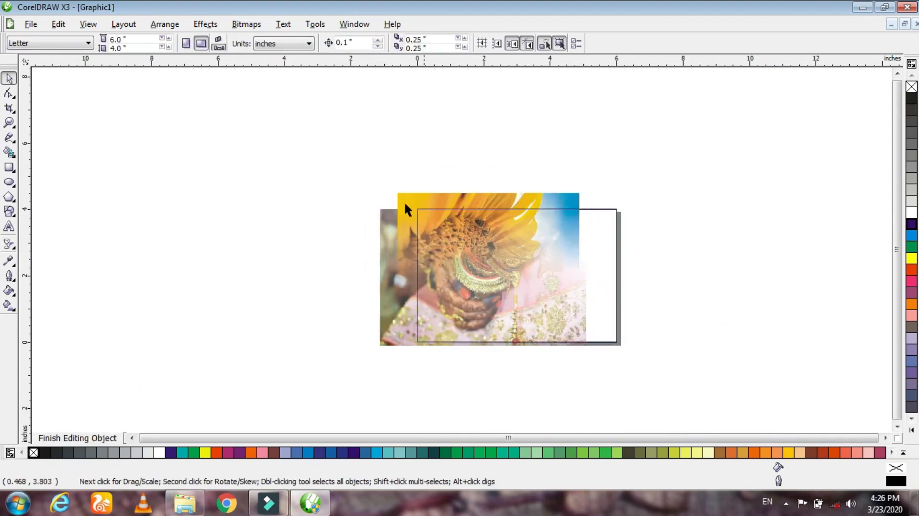
{"action": "left_click", "coordinate": [404, 198]}
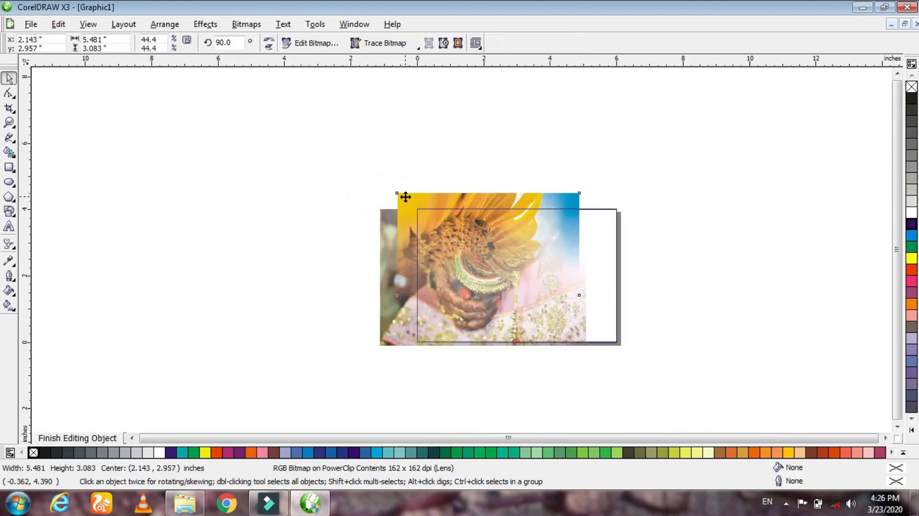
{"action": "key", "text": "Delete"}
{"action": "left_click", "coordinate": [481, 158], "text": "ctrl"}
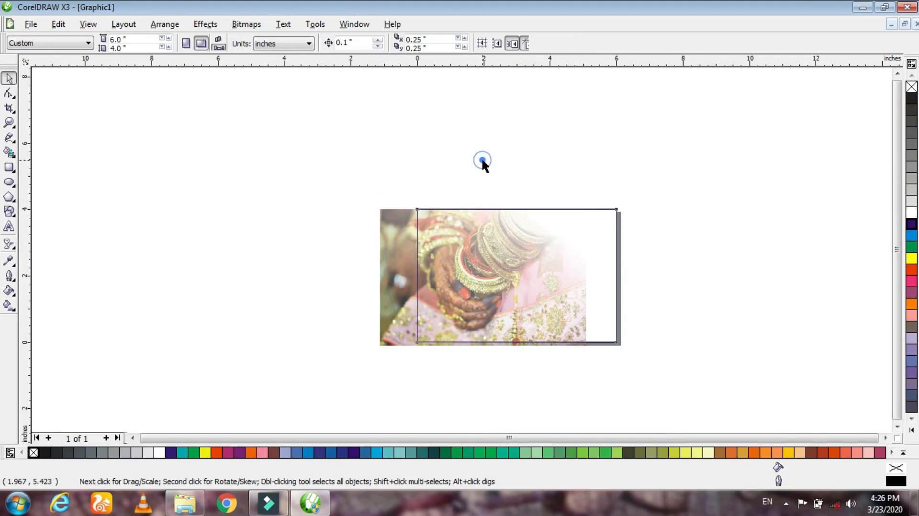
{"action": "scroll", "coordinate": [589, 243], "scroll_direction": "up", "scroll_amount": 1}
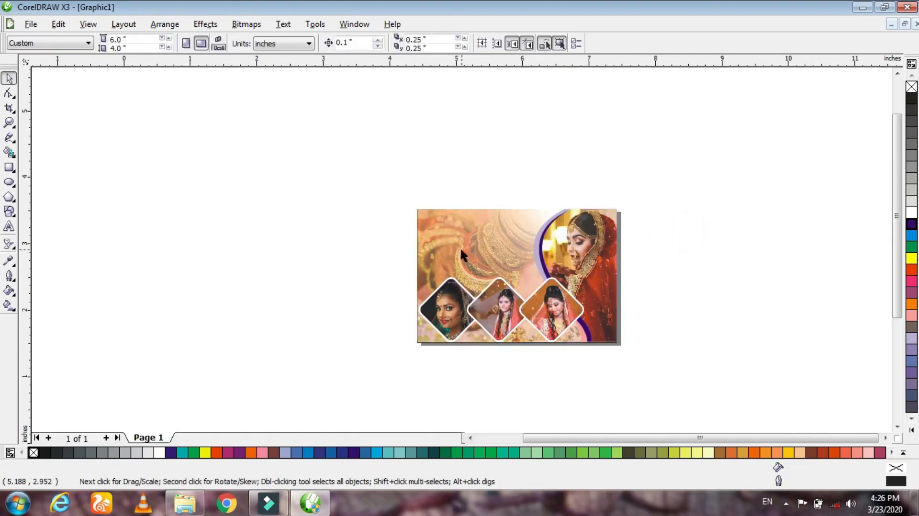
{"action": "left_click", "coordinate": [643, 239]}
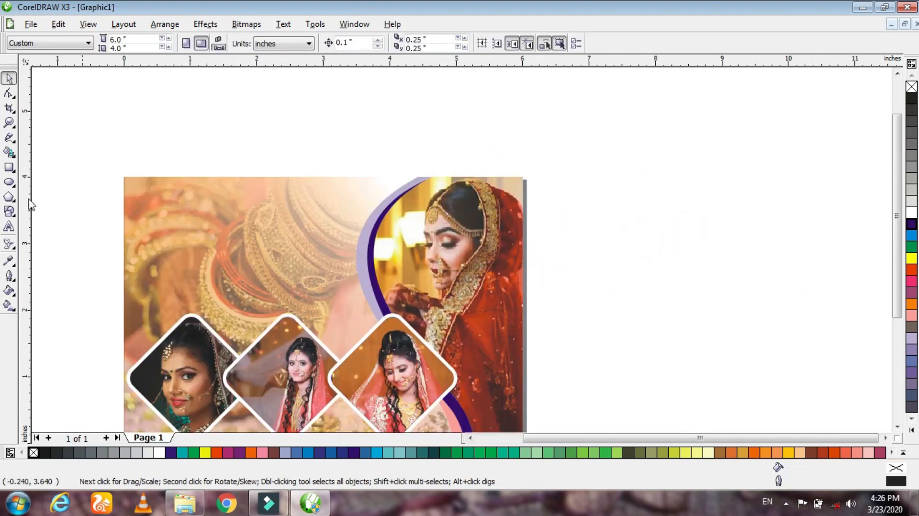
- Add the artistic text "Ajanta Abhushan Kendra" in Ariston and place it across the page's upper area at about 5.25 x 0.63 inches
{"action": "left_click", "coordinate": [9, 227]}
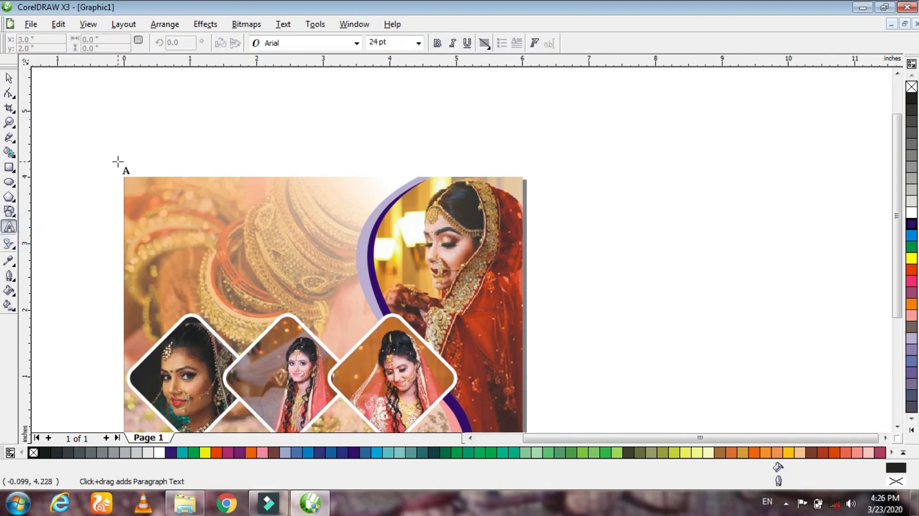
{"action": "left_click", "coordinate": [122, 150]}
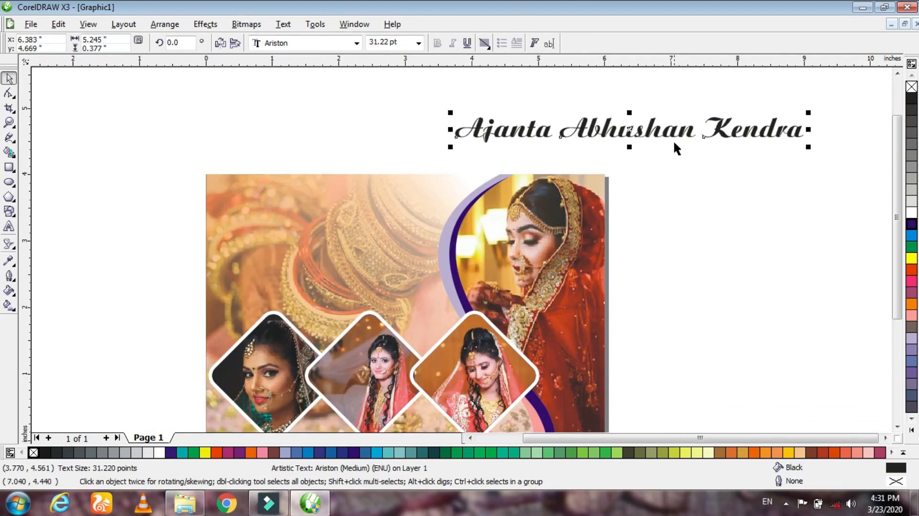
{"action": "left_click_drag", "start_coordinate": [630, 148], "coordinate": [431, 210]}
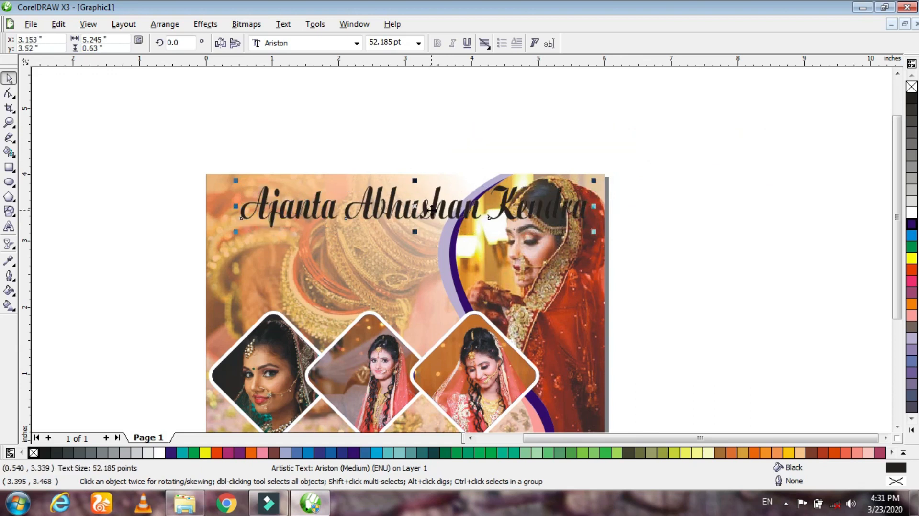
- Fill the heading text with white and give it a blue outline
{"action": "left_click", "coordinate": [912, 213]}
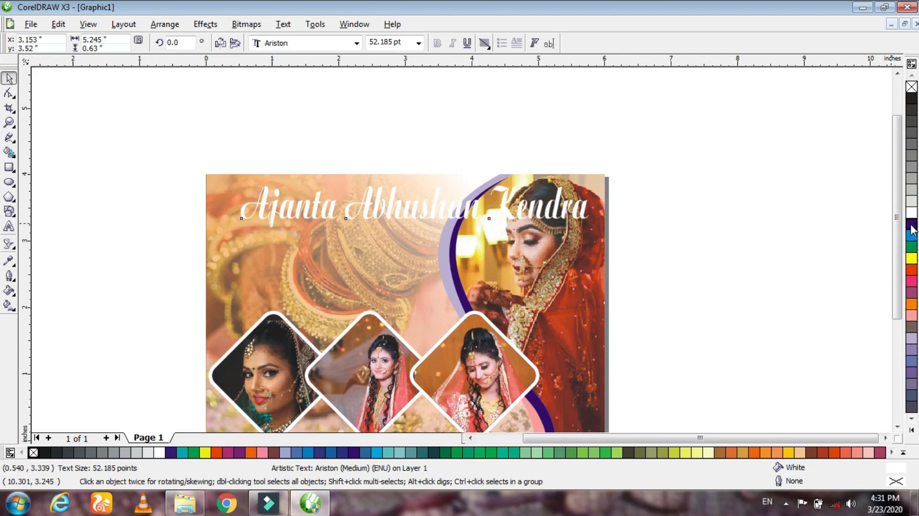
{"action": "right_click", "coordinate": [912, 223]}
{"action": "scroll", "coordinate": [458, 247], "scroll_direction": "up", "scroll_amount": 2}
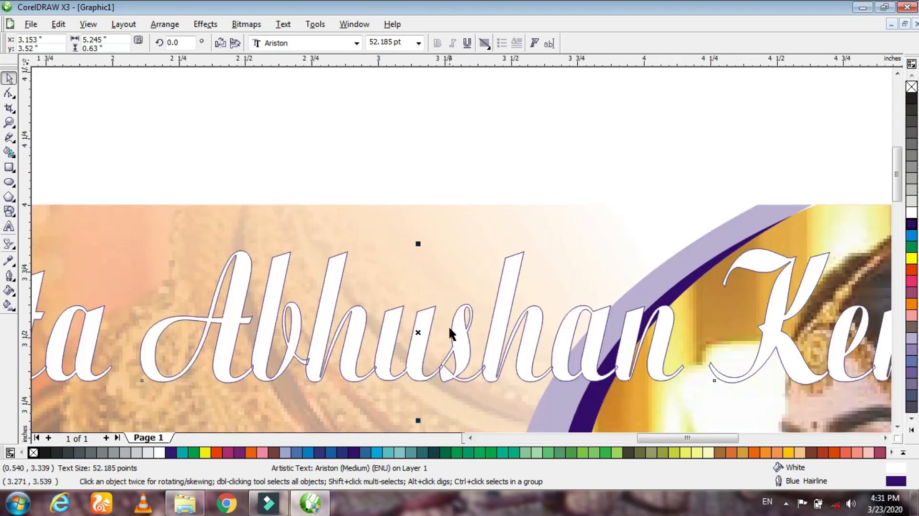
- Set the heading's outline width to 8 pt, with the outline behind the fill and scaling with the image
{"action": "key", "text": "F12"}
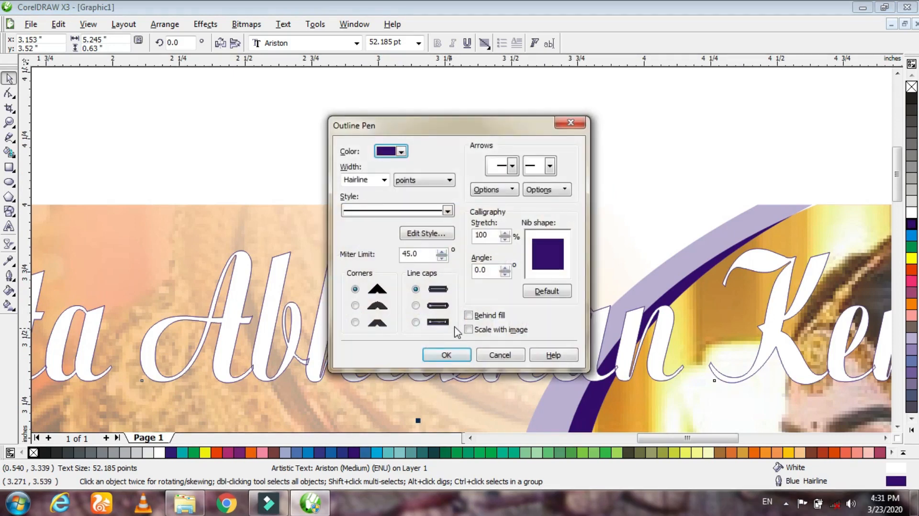
{"action": "left_click", "coordinate": [474, 317]}
{"action": "left_click", "coordinate": [471, 331]}
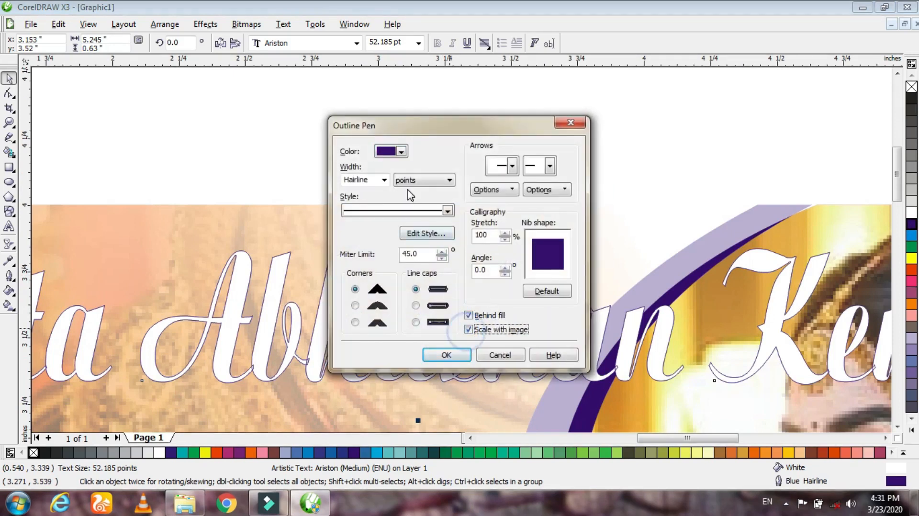
{"action": "left_click", "coordinate": [385, 180]}
{"action": "left_click", "coordinate": [378, 244]}
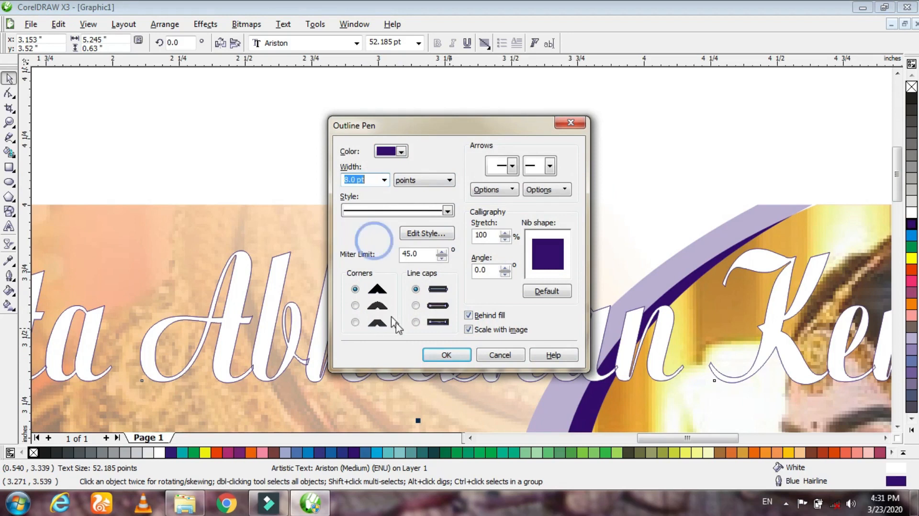
{"action": "left_click", "coordinate": [445, 355]}
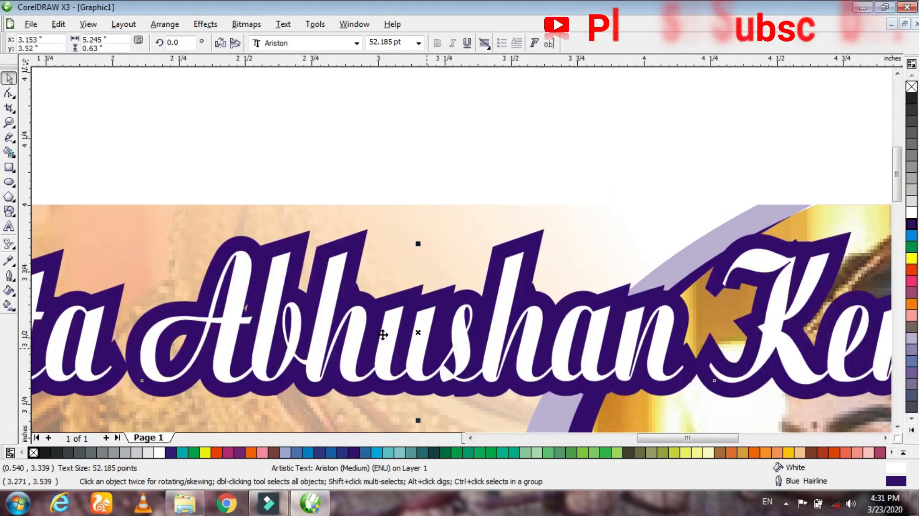
{"action": "left_click", "coordinate": [578, 123]}
- Change the outline color of the "Ajanta Abhushan Kendra" heading to cyan
{"action": "scroll", "coordinate": [581, 133], "scroll_direction": "down", "scroll_amount": 2}
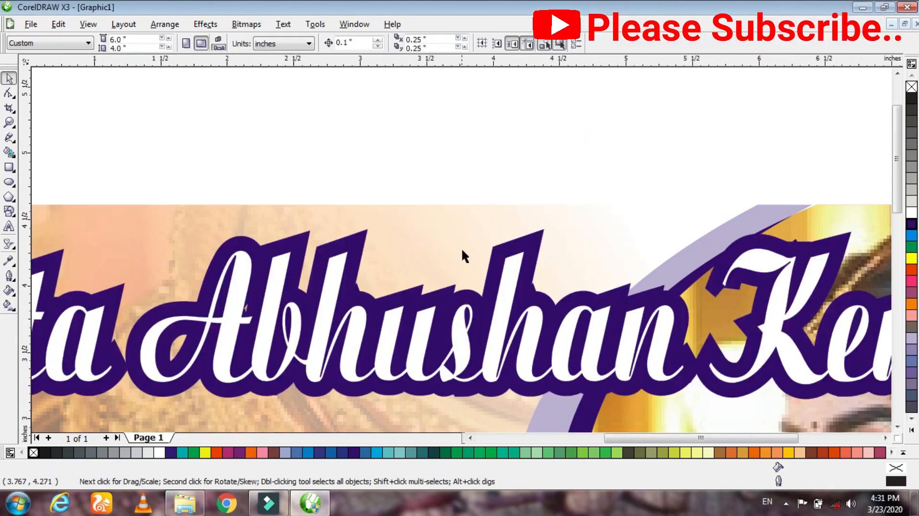
{"action": "right_click", "coordinate": [912, 237]}
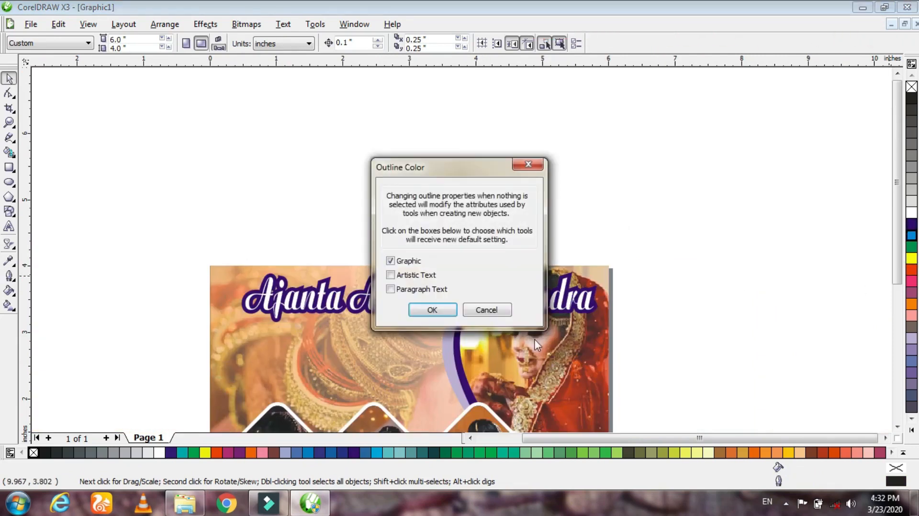
{"action": "left_click", "coordinate": [481, 311]}
{"action": "left_click", "coordinate": [379, 298]}
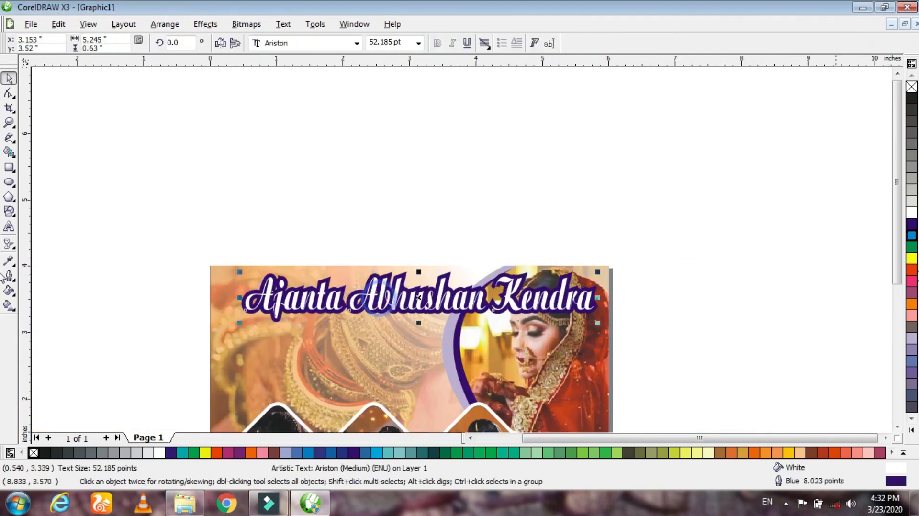
{"action": "right_click", "coordinate": [910, 238]}
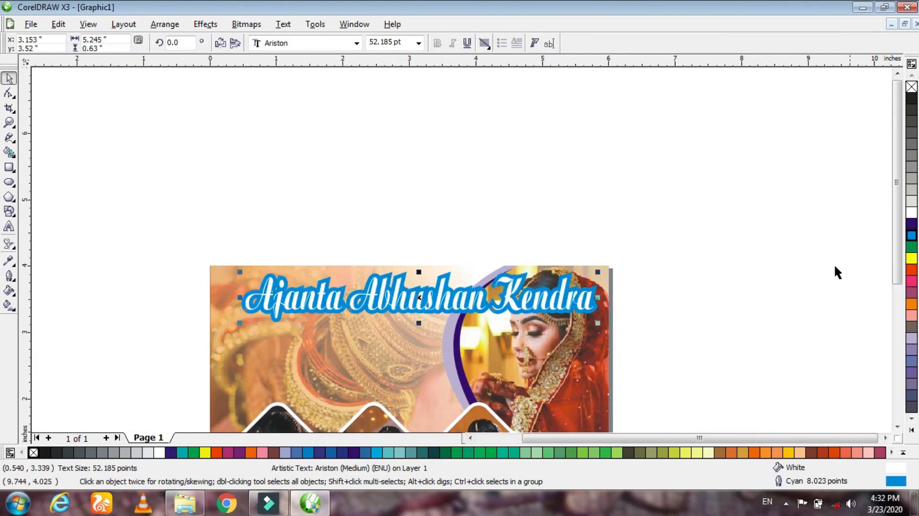
{"action": "left_click", "coordinate": [773, 243]}
- Stretch the heading text to about 5.49 inches wide toward the page's left edge and make it slightly taller
{"action": "left_click_drag", "start_coordinate": [897, 249], "coordinate": [898, 297]}
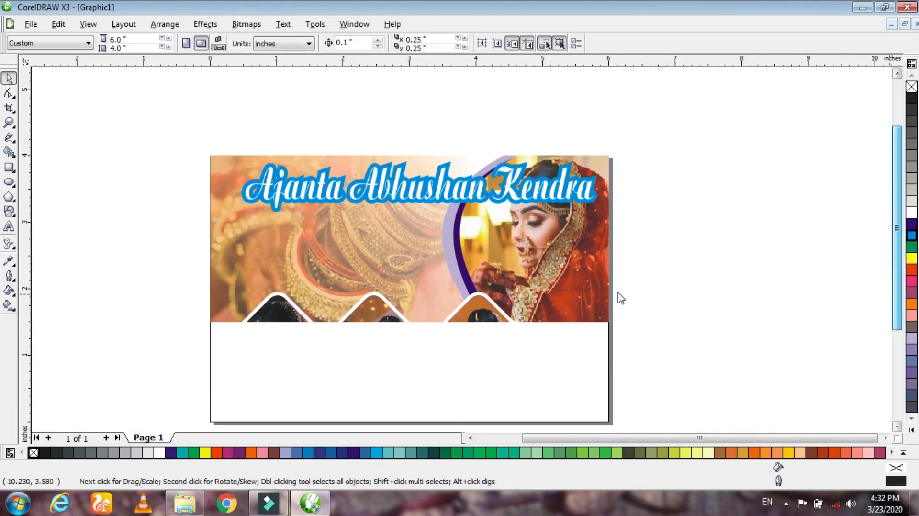
{"action": "left_click", "coordinate": [259, 201]}
{"action": "left_click_drag", "start_coordinate": [241, 191], "coordinate": [225, 192]}
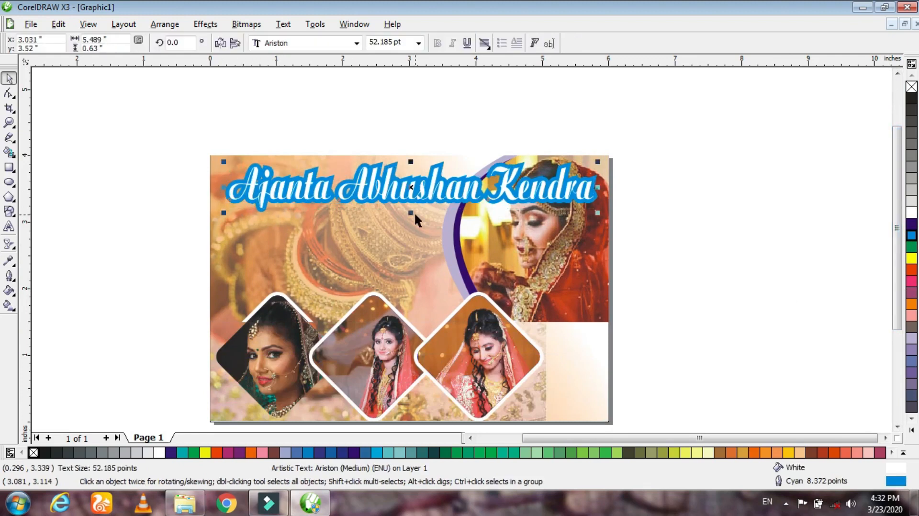
{"action": "left_click_drag", "start_coordinate": [411, 214], "coordinate": [408, 217]}
{"action": "left_click", "coordinate": [676, 232]}
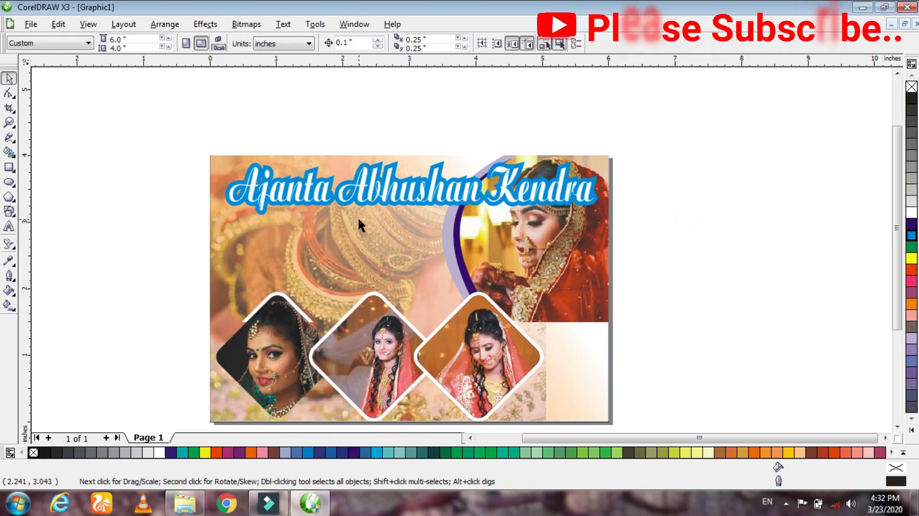
- Duplicate the heading above the page and replace the copy's text with the shop's address line
{"action": "left_click_drag", "start_coordinate": [379, 152], "coordinate": [382, 131]}
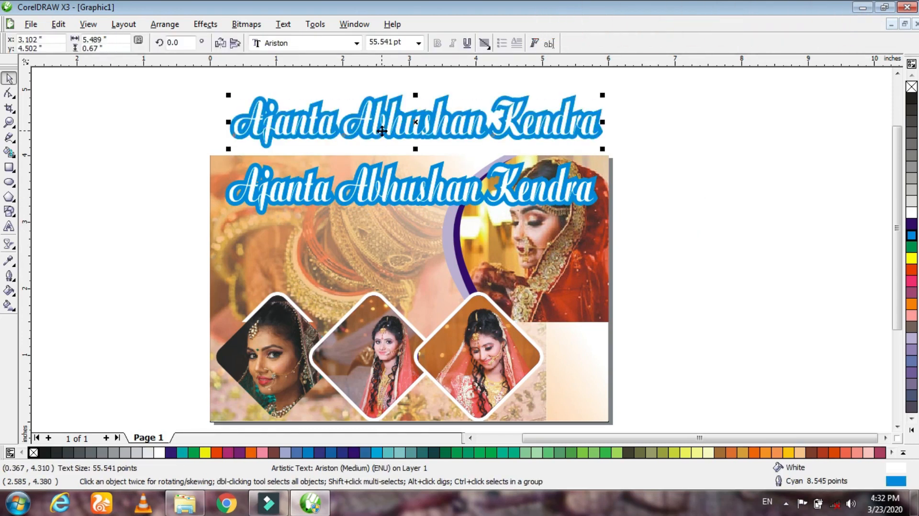
{"action": "double_click", "coordinate": [381, 131]}
{"action": "type", "text": "Address: Mohan Nagar, New Market"}
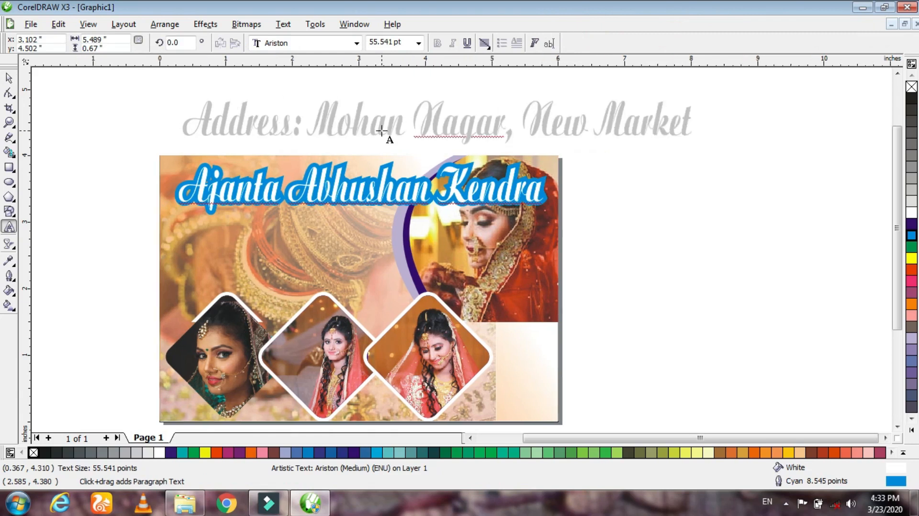
{"action": "type", "text": ", XYZ District."}
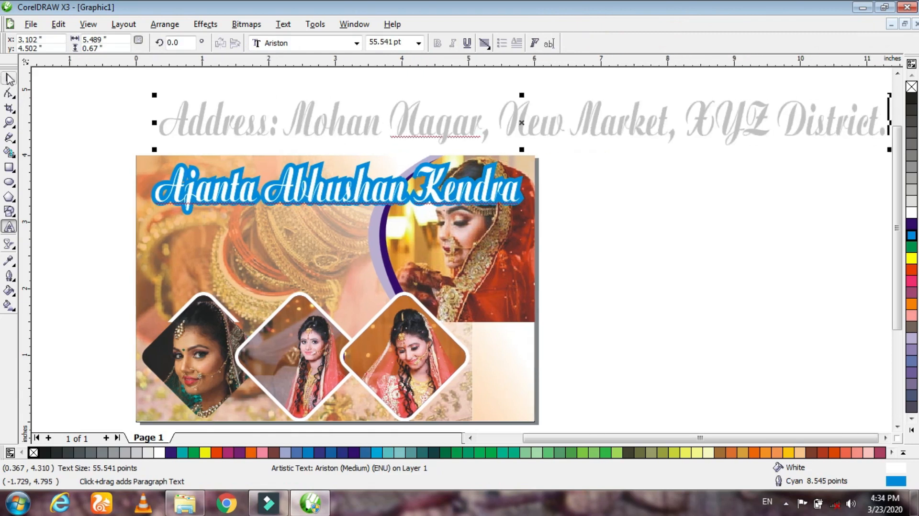
{"action": "left_click", "coordinate": [9, 78]}
- Set the address line in Arial Rounded MT Bold and shrink it to about 5.62 inches wide directly beneath the heading
{"action": "left_click", "coordinate": [357, 44]}
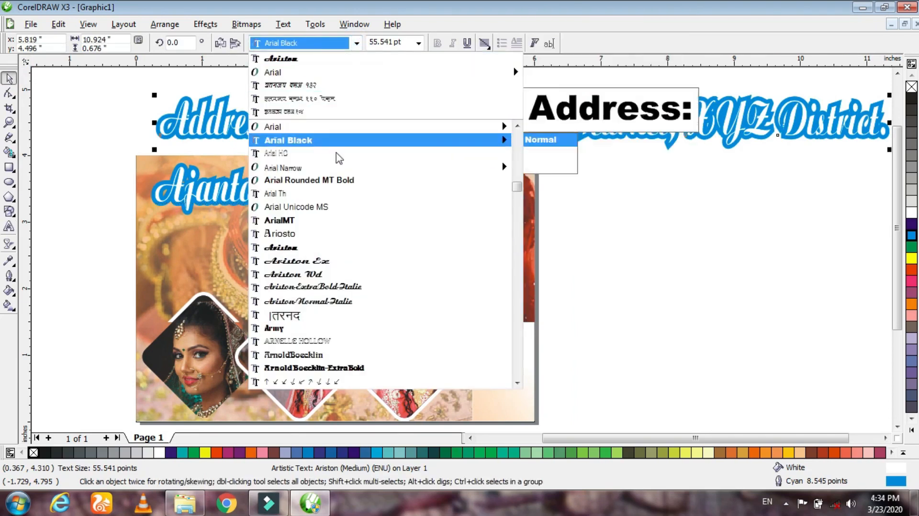
{"action": "left_click", "coordinate": [340, 181]}
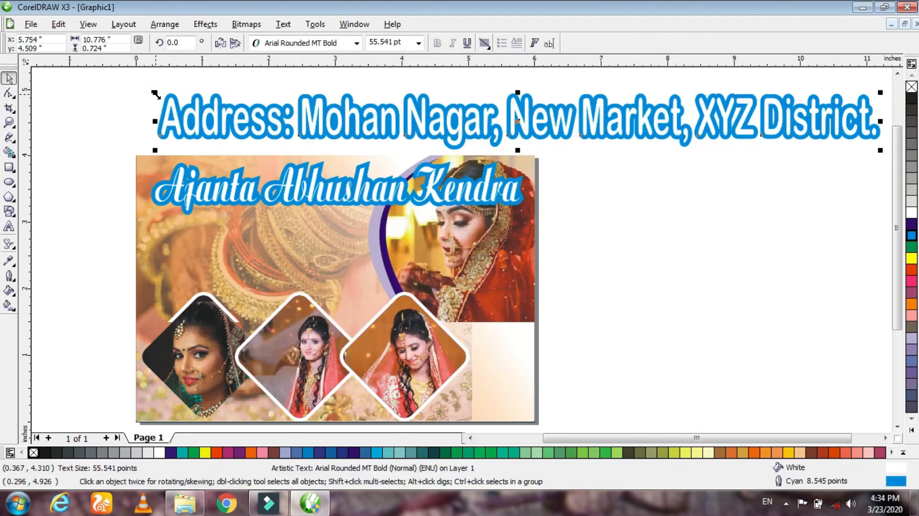
{"action": "left_click_drag", "start_coordinate": [156, 93], "coordinate": [562, 120]}
{"action": "left_click_drag", "start_coordinate": [637, 134], "coordinate": [232, 225]}
{"action": "left_click_drag", "start_coordinate": [474, 240], "coordinate": [541, 255]}
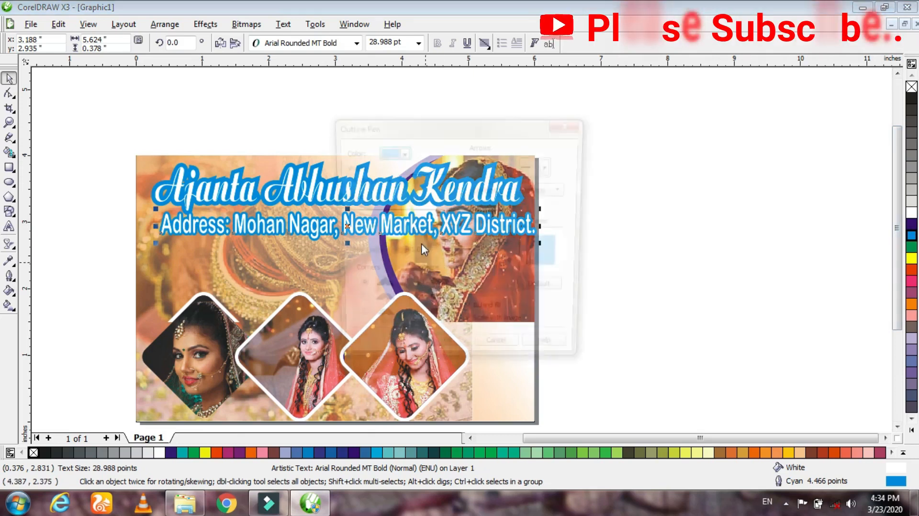
- Set the address line's outline width to 2 pt
{"action": "key", "text": "F12"}
{"action": "left_click", "coordinate": [364, 181]}
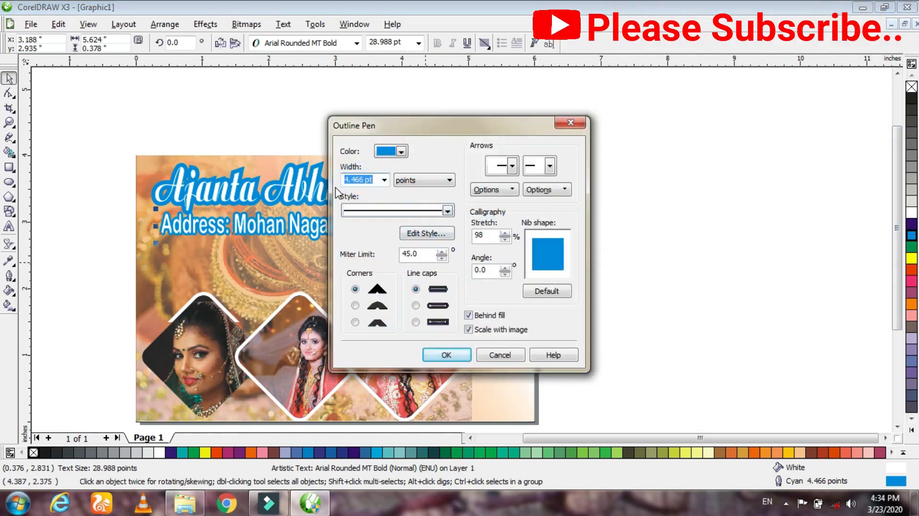
{"action": "type", "text": "2"}
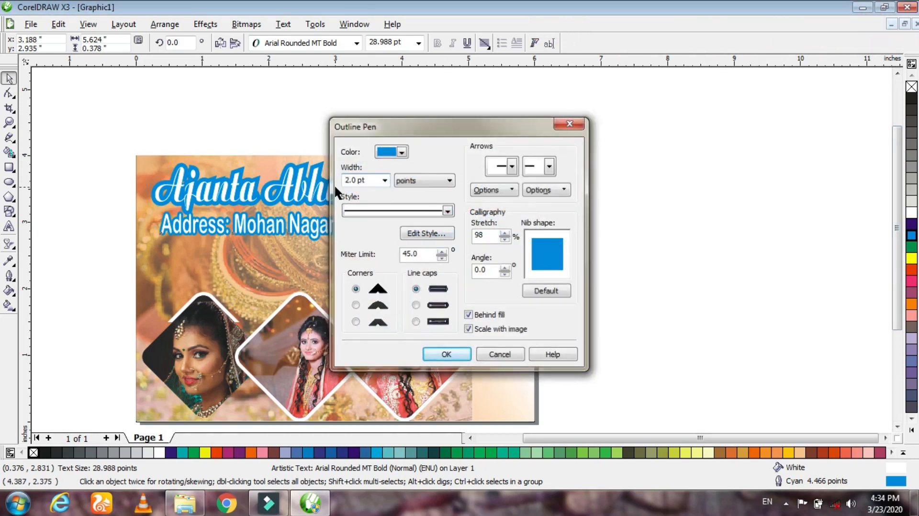
{"action": "key", "text": "Return"}
{"action": "left_click", "coordinate": [670, 210]}
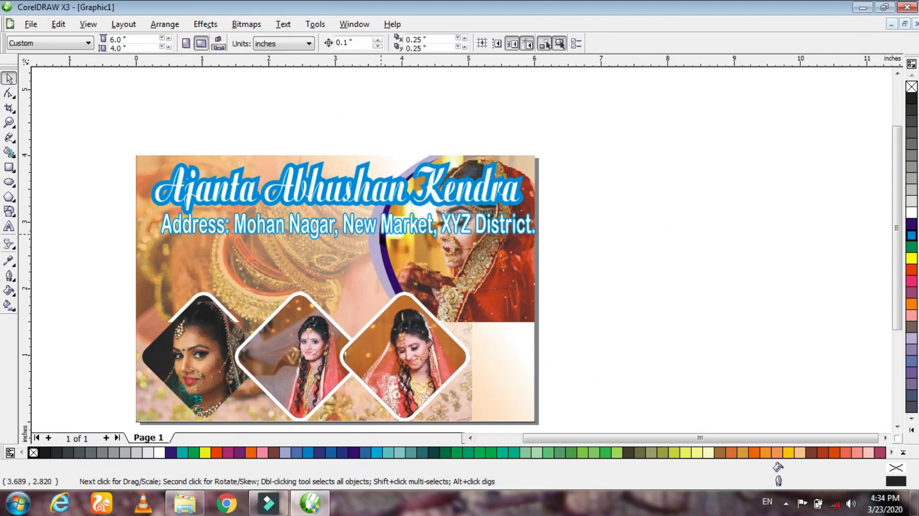
- Shift the address line slightly toward the page's left edge so it stays inside the page
{"action": "scroll", "coordinate": [461, 247], "scroll_direction": "up", "scroll_amount": 3}
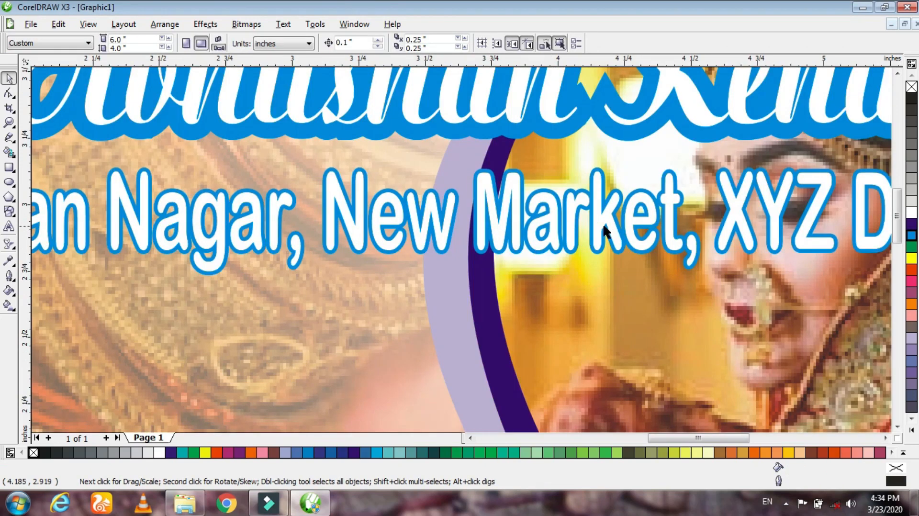
{"action": "left_click_drag", "start_coordinate": [604, 231], "coordinate": [591, 230]}
{"action": "scroll", "coordinate": [467, 252], "scroll_direction": "down", "scroll_amount": 2}
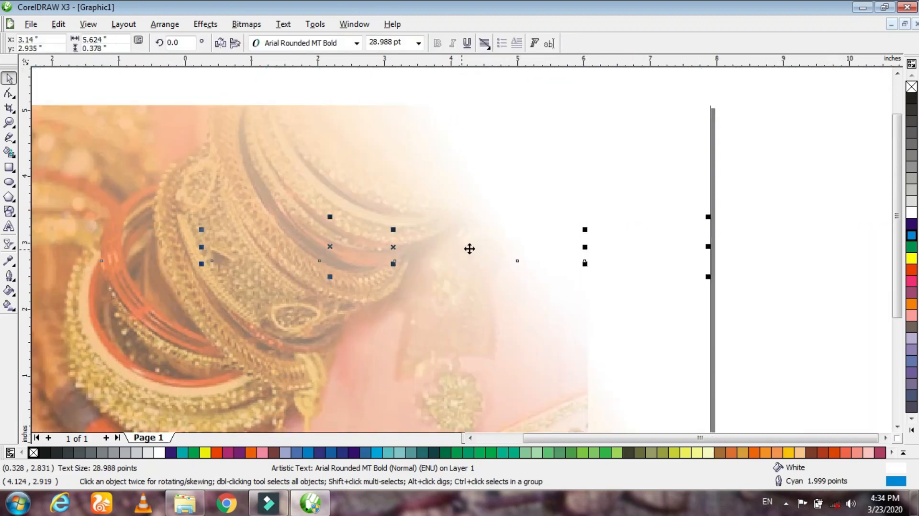
{"action": "left_click", "coordinate": [704, 213]}
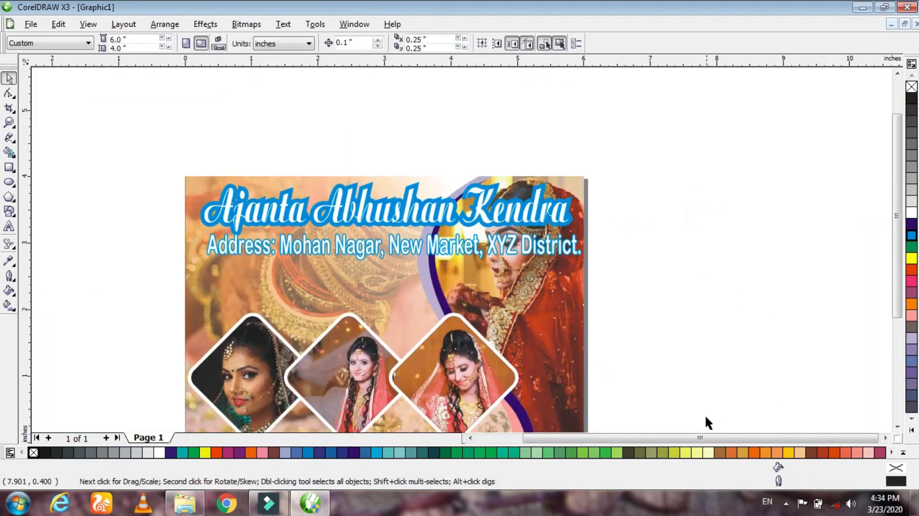
{"action": "left_click_drag", "start_coordinate": [899, 194], "coordinate": [899, 227]}
{"action": "left_click", "coordinate": [724, 227]}
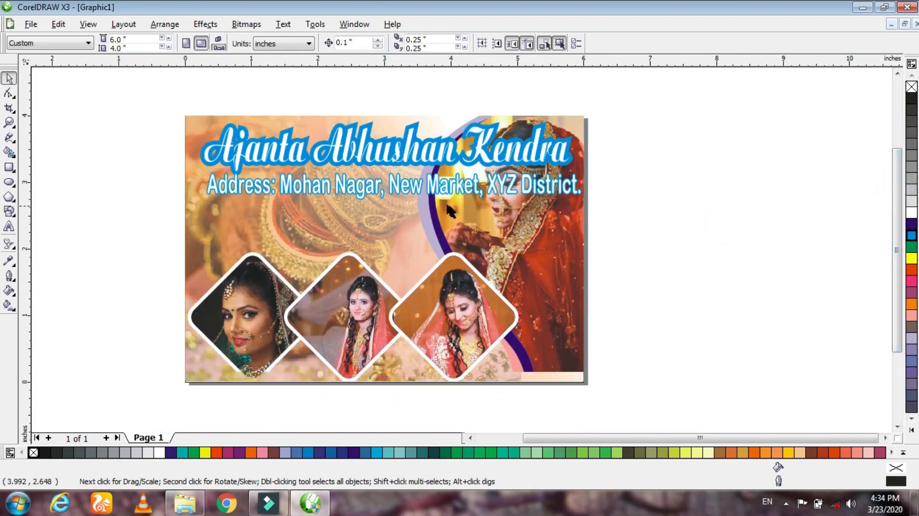
- Reduce the address line's height to about 0.21 inches, keeping its width
{"action": "left_click", "coordinate": [436, 192]}
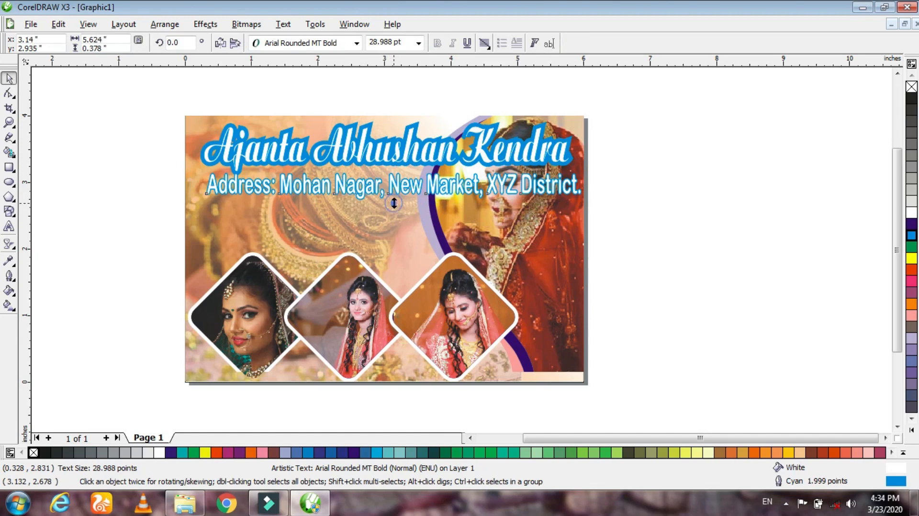
{"action": "left_click_drag", "start_coordinate": [394, 203], "coordinate": [394, 192]}
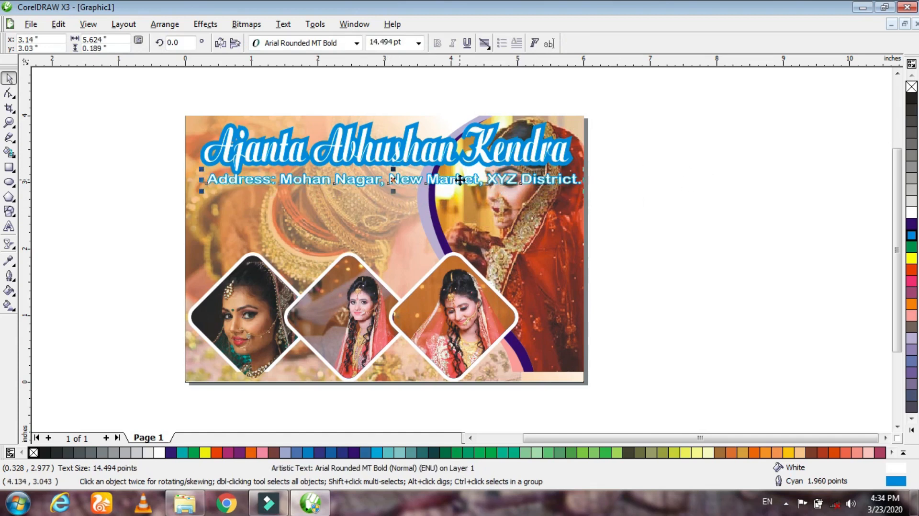
{"action": "scroll", "coordinate": [459, 250], "scroll_direction": "up", "scroll_amount": 2}
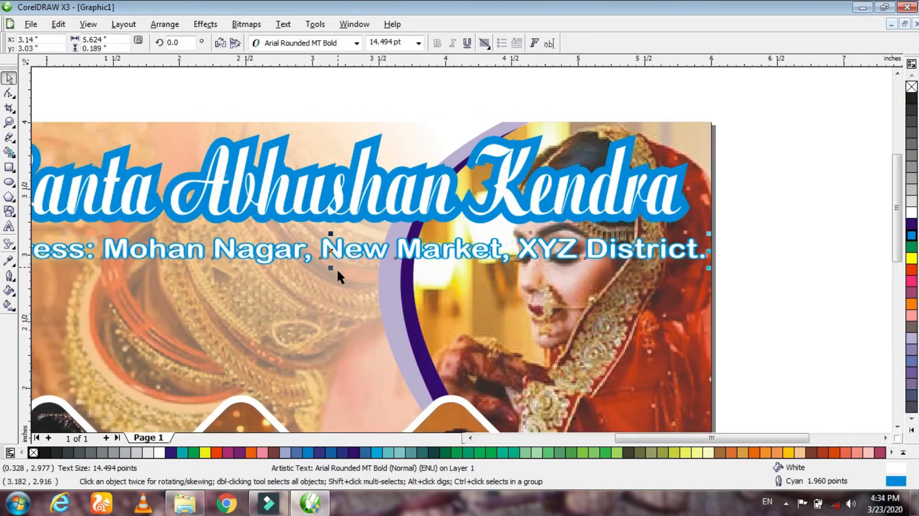
{"action": "left_click_drag", "start_coordinate": [329, 270], "coordinate": [328, 274]}
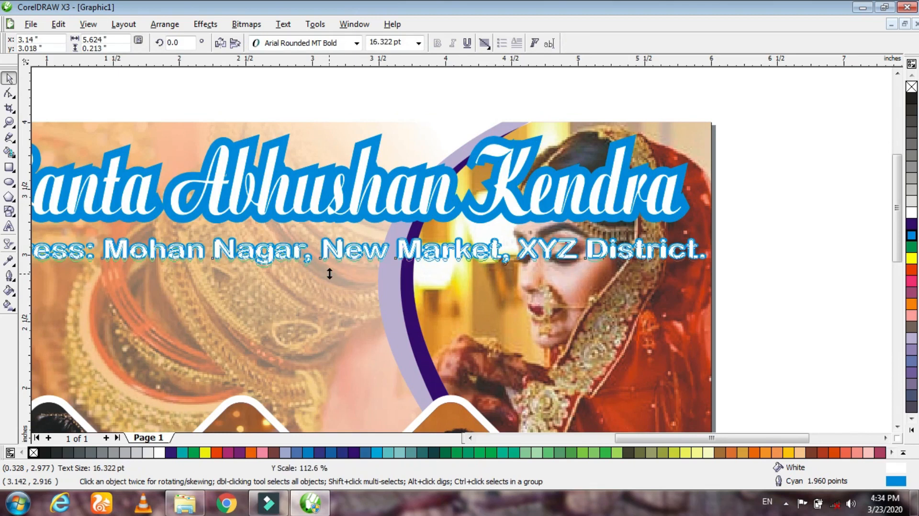
{"action": "left_click", "coordinate": [790, 235]}
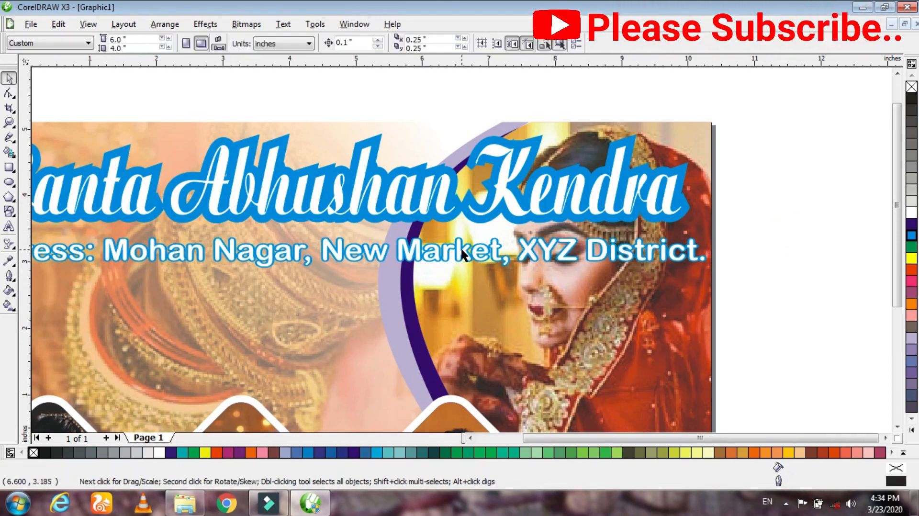
{"action": "scroll", "coordinate": [461, 254], "scroll_direction": "down", "scroll_amount": 2}
{"action": "left_click", "coordinate": [511, 284]}
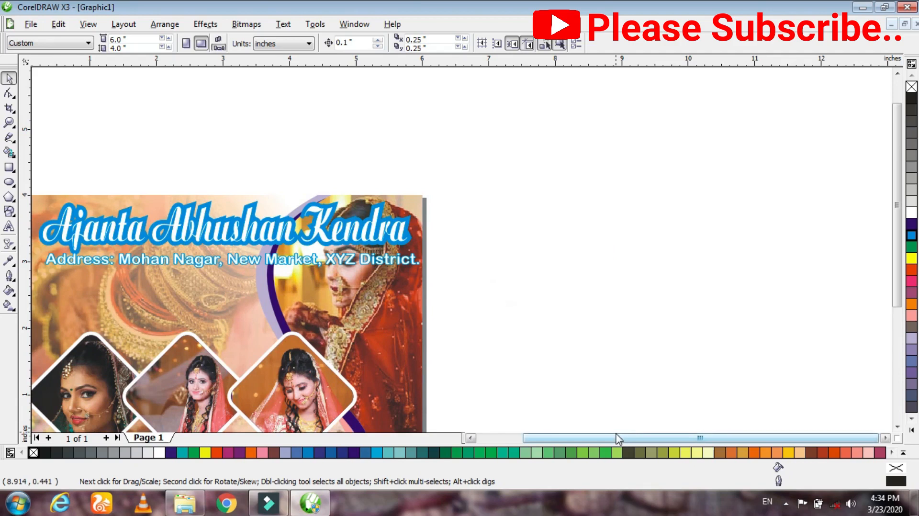
- Duplicate the address line lower on the page and replace the copy's text with a contact number line and an email ID line
{"action": "left_click_drag", "start_coordinate": [619, 437], "coordinate": [577, 439]}
{"action": "left_click_drag", "start_coordinate": [463, 258], "coordinate": [473, 321]}
{"action": "right_click", "coordinate": [472, 321]}
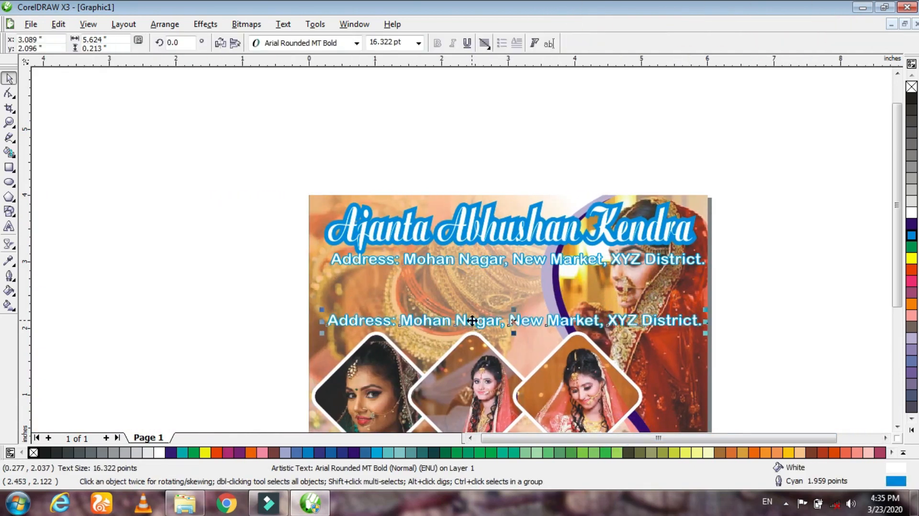
{"action": "double_click", "coordinate": [473, 321]}
{"action": "key", "text": "ctrl+a"}
{"action": "type", "text": "Contac"}
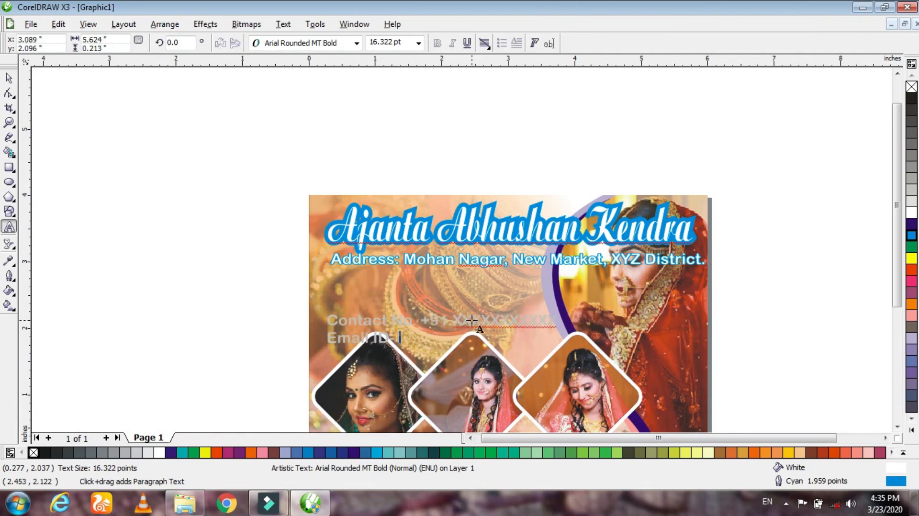
{"action": "left_click", "coordinate": [9, 77]}
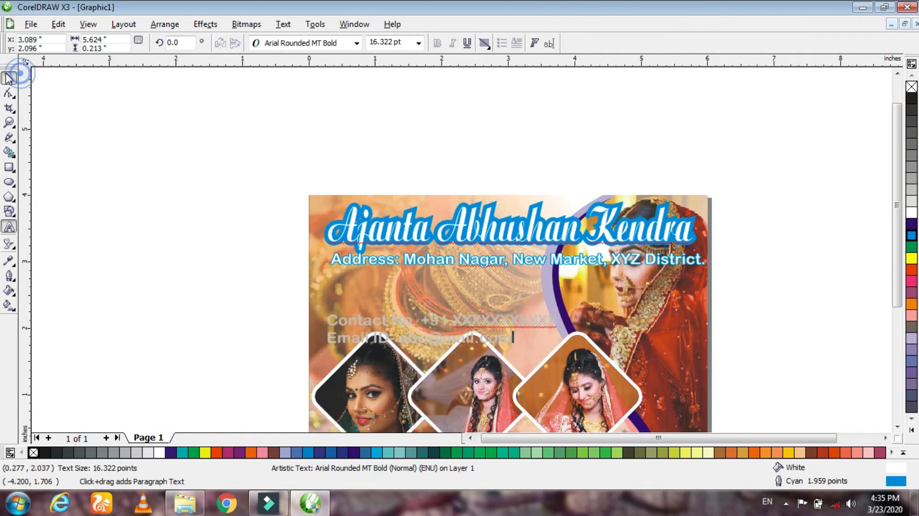
- Change the contact text's outline color to dark blue and place it just beneath the address line, aligned with its start
{"action": "right_click", "coordinate": [911, 223]}
{"action": "left_click_drag", "start_coordinate": [469, 330], "coordinate": [474, 289]}
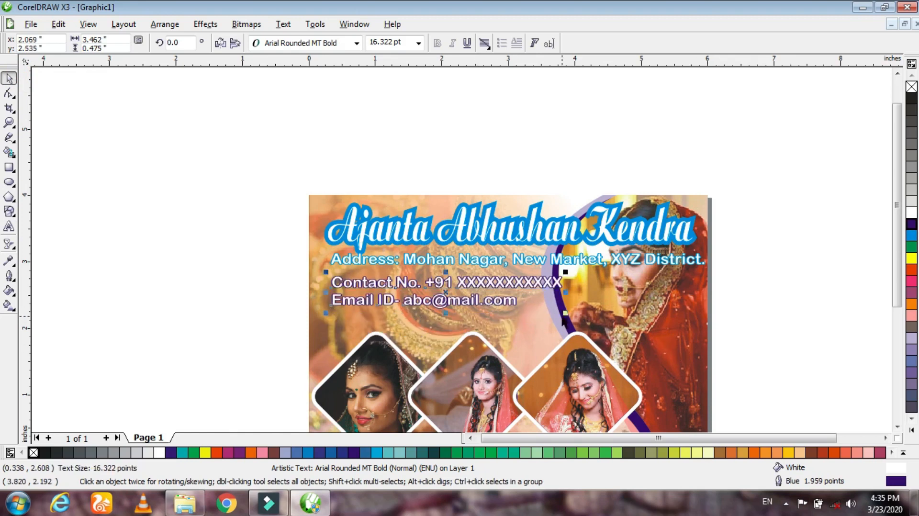
{"action": "left_click_drag", "start_coordinate": [570, 317], "coordinate": [562, 317]}
{"action": "left_click", "coordinate": [738, 300]}
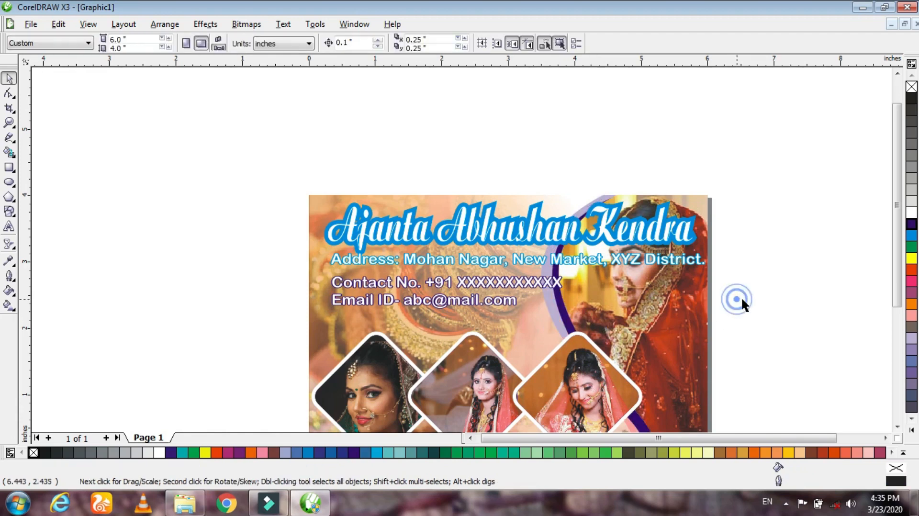
{"action": "left_click_drag", "start_coordinate": [897, 215], "coordinate": [897, 270]}
{"action": "left_click", "coordinate": [822, 237]}
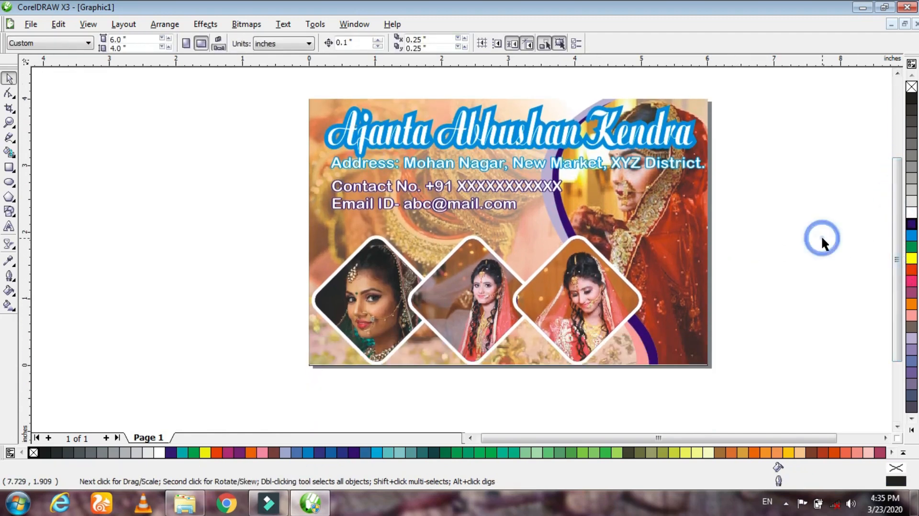
- Move the "Ajanta Abhushan Kendra" heading slightly down, closer to the address line
{"action": "left_click", "coordinate": [526, 141]}
{"action": "left_click_drag", "start_coordinate": [511, 162], "coordinate": [500, 142]}
{"action": "left_click_drag", "start_coordinate": [769, 97], "coordinate": [251, 237]}
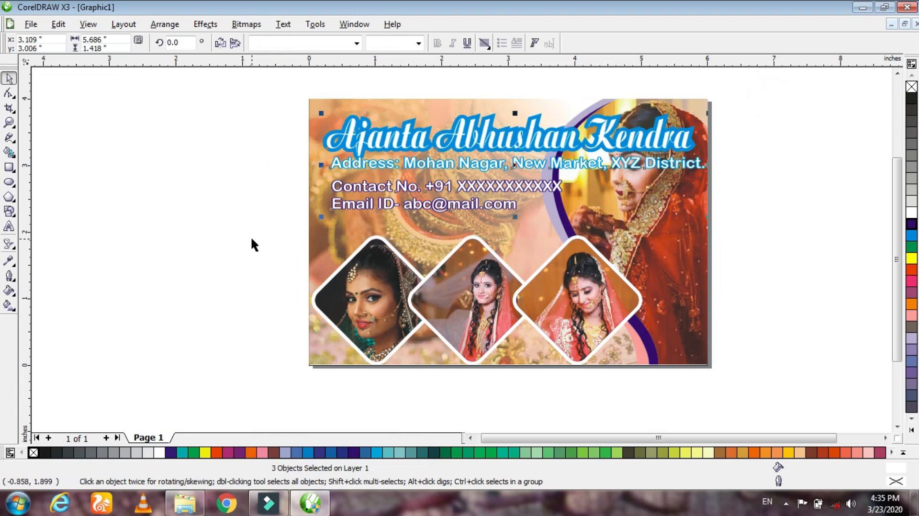
{"action": "left_click", "coordinate": [194, 247]}
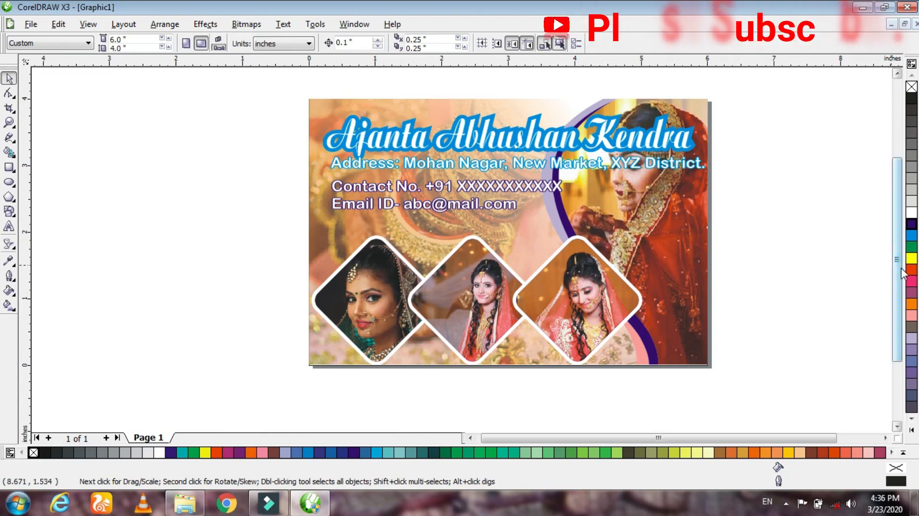
- Select the whole design and save the drawing to the Desktop as "Banner For shop" in CDR format
{"action": "scroll", "coordinate": [897, 266], "scroll_direction": "up", "scroll_amount": 2}
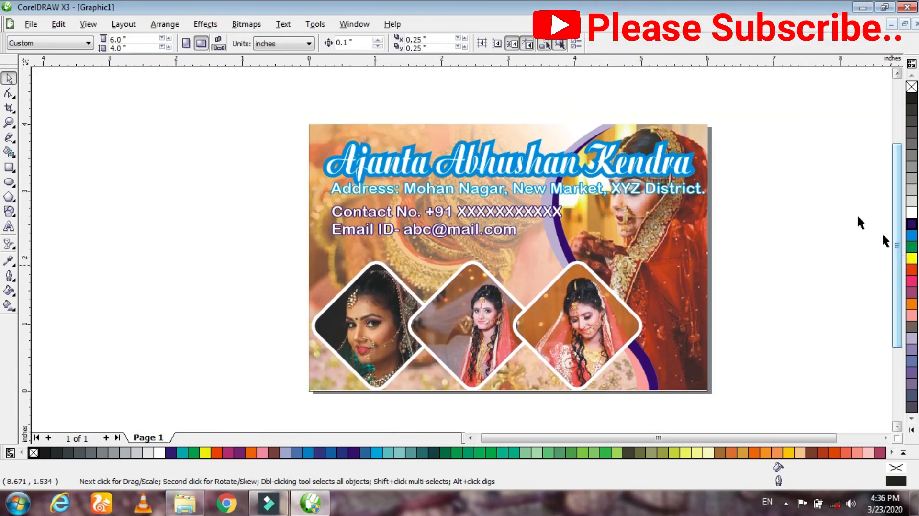
{"action": "left_click_drag", "start_coordinate": [745, 102], "coordinate": [240, 402]}
{"action": "left_click", "coordinate": [30, 24]}
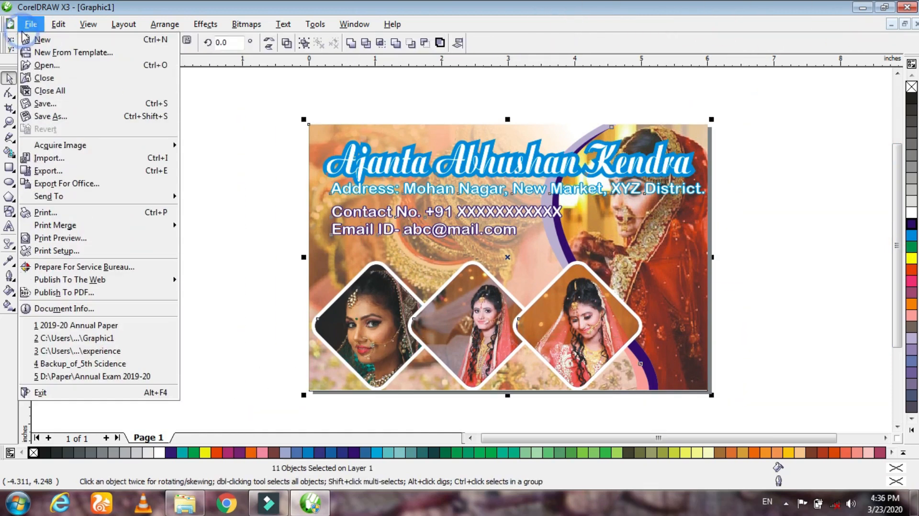
{"action": "left_click", "coordinate": [46, 101]}
{"action": "left_click", "coordinate": [268, 153]}
{"action": "left_click_drag", "start_coordinate": [404, 298], "coordinate": [334, 299]}
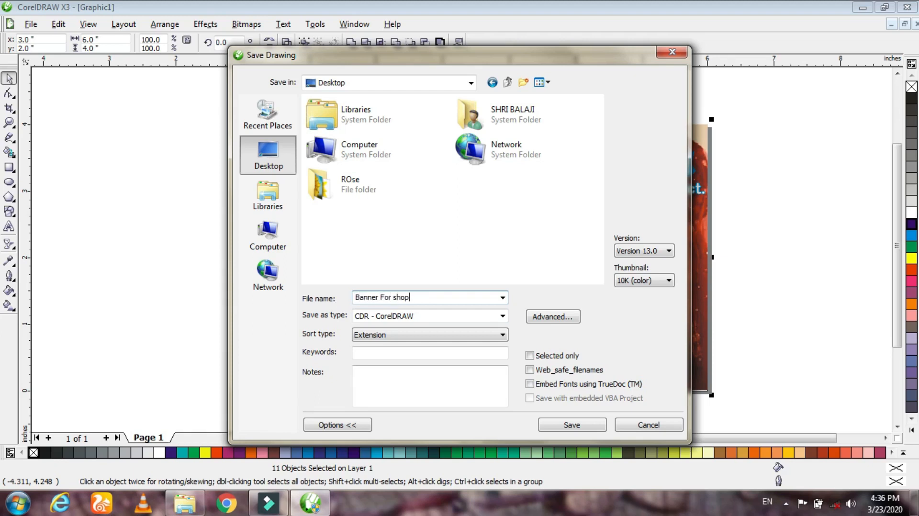
{"action": "left_click", "coordinate": [572, 425]}
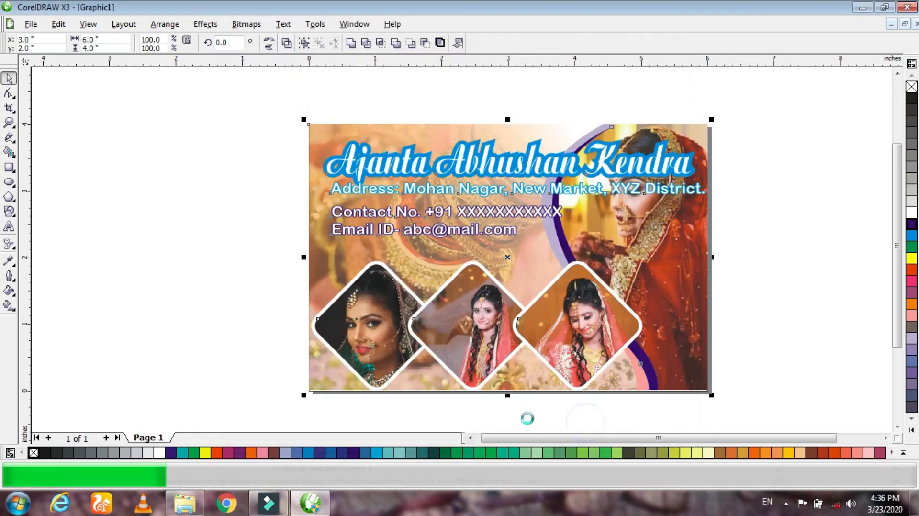
{"action": "left_click", "coordinate": [137, 218]}
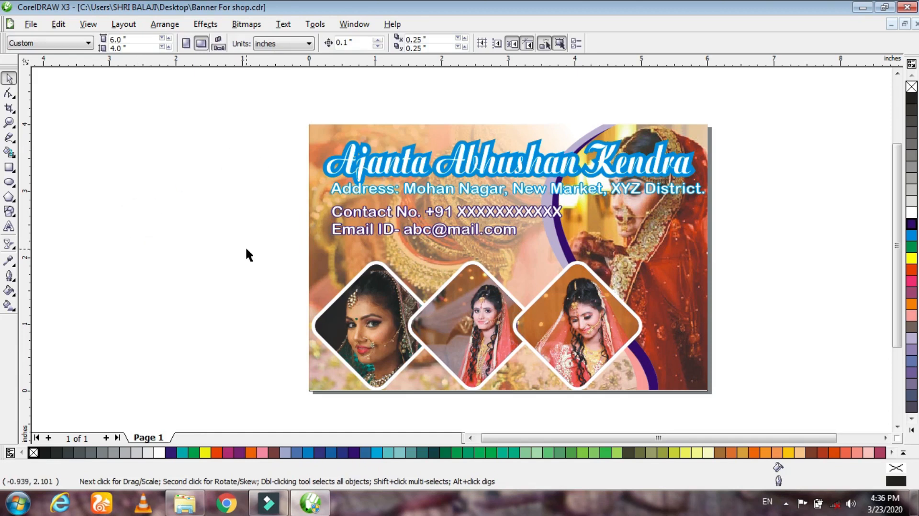
- Export the banner to the Desktop as "Banner For shop" in JPG - JPEG Bitmaps format at 500 dpi, RGB Color (24-bit)
{"action": "left_click", "coordinate": [31, 24]}
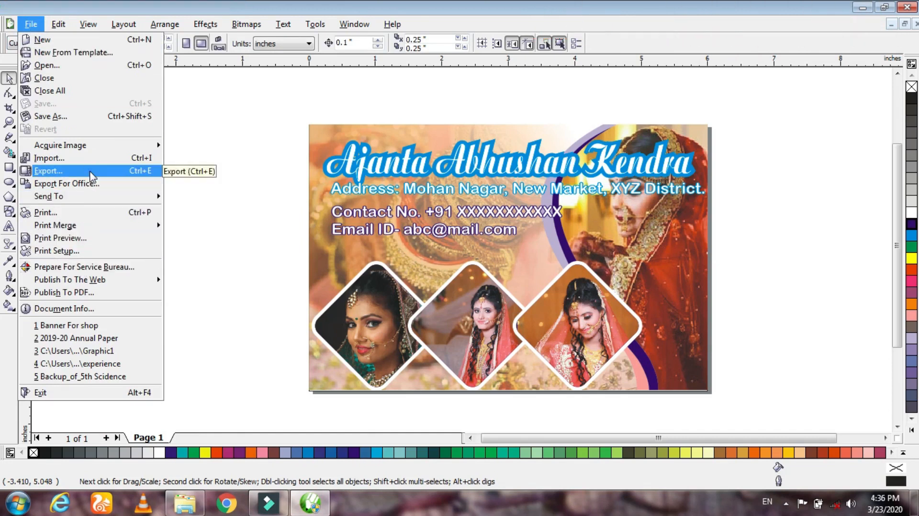
{"action": "left_click", "coordinate": [153, 171]}
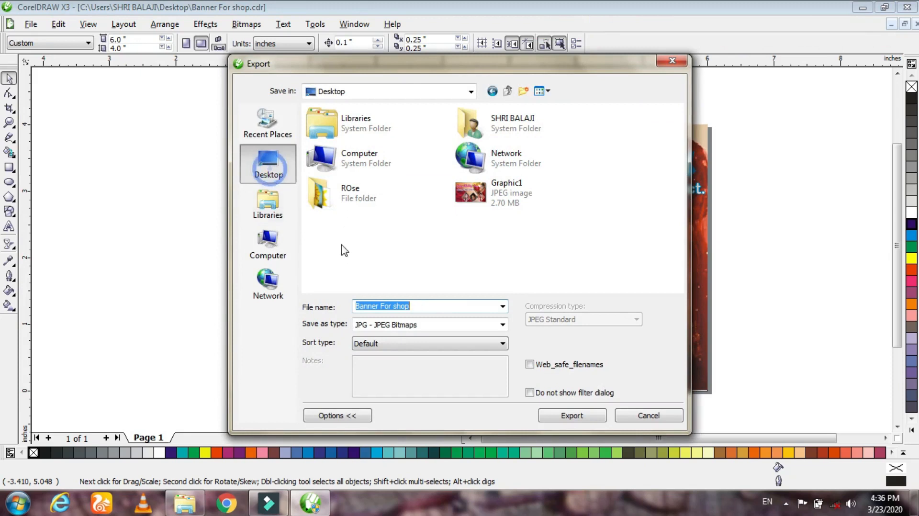
{"action": "left_click", "coordinate": [396, 327]}
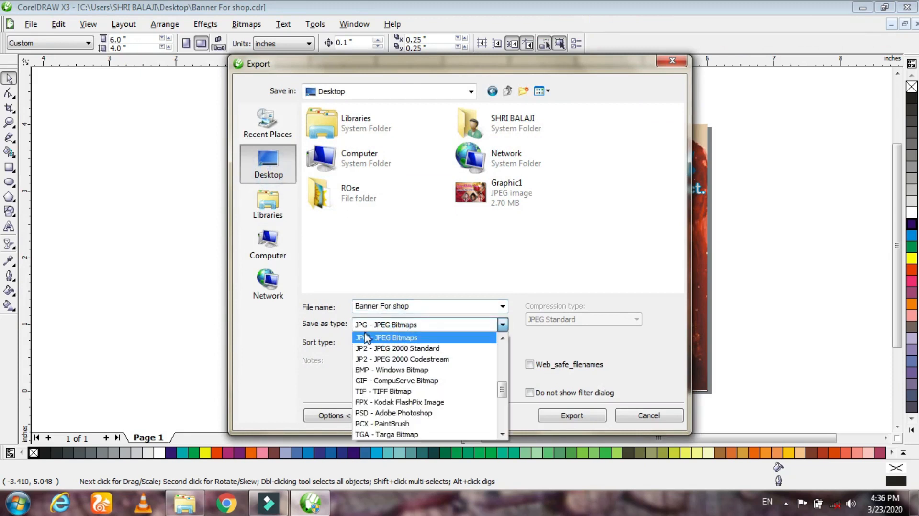
{"action": "left_click", "coordinate": [371, 338]}
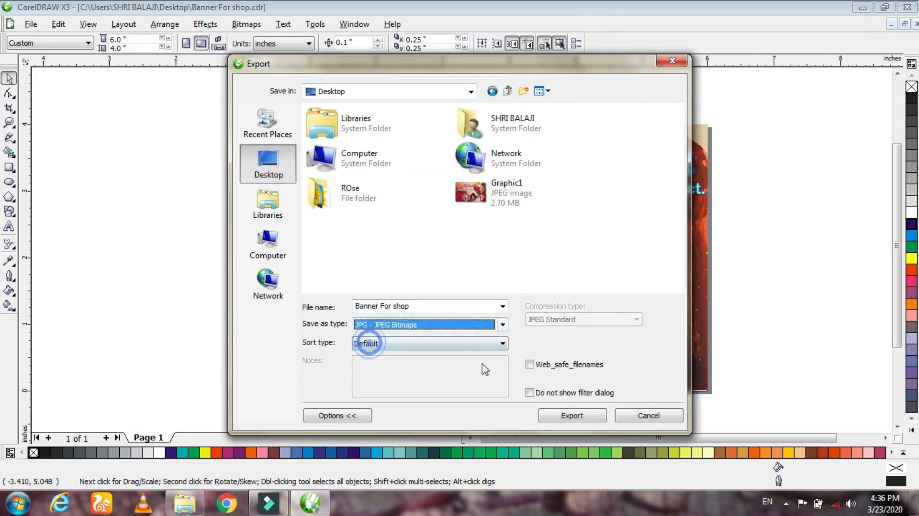
{"action": "left_click", "coordinate": [574, 416]}
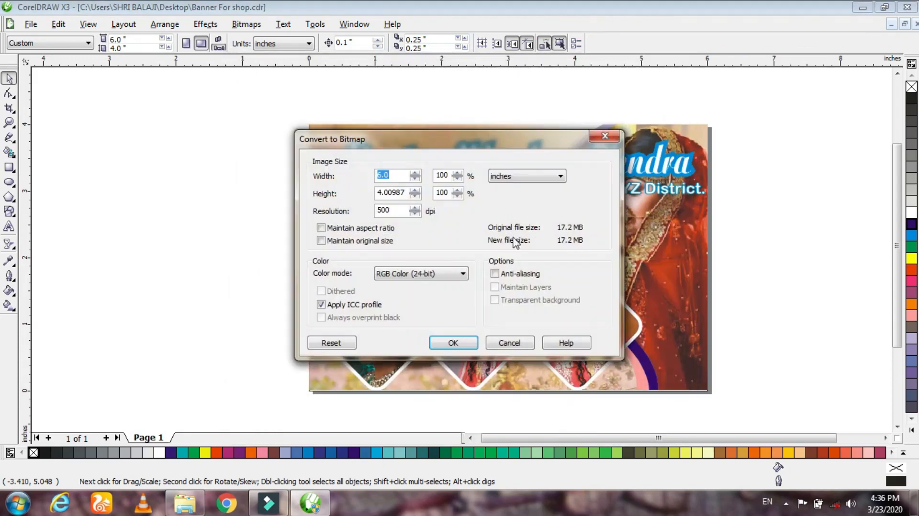
{"action": "left_click", "coordinate": [453, 343]}
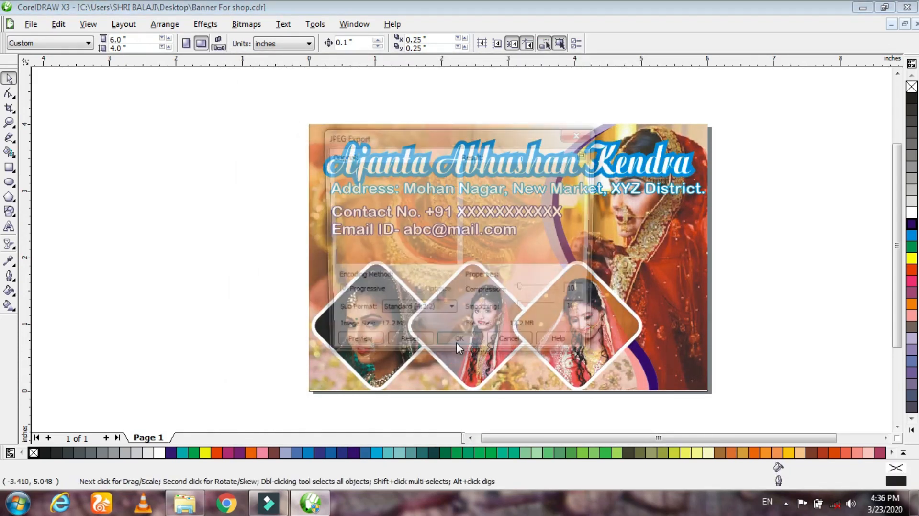
{"action": "left_click", "coordinate": [458, 349]}
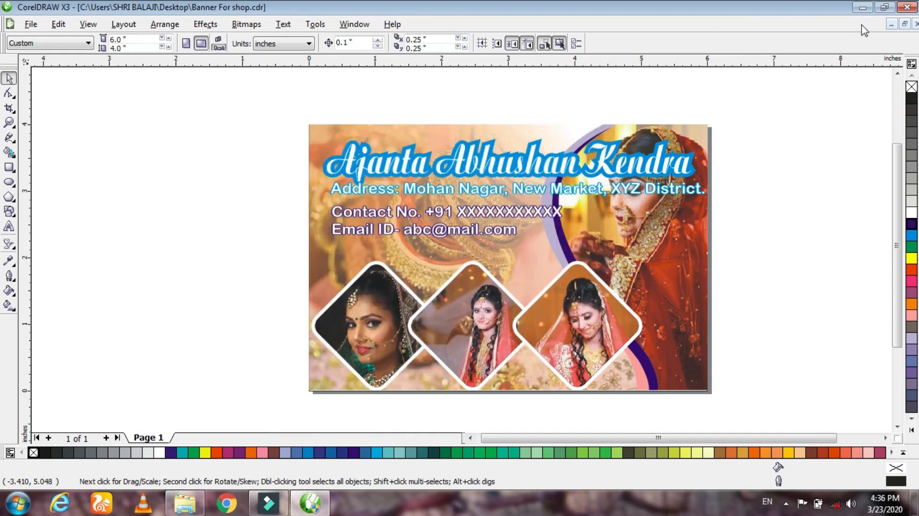
- Minimize the drawing window and preview the exported "Banner For shop" JPEG from the desktop in Windows Photo Viewer
{"action": "left_click", "coordinate": [862, 7]}
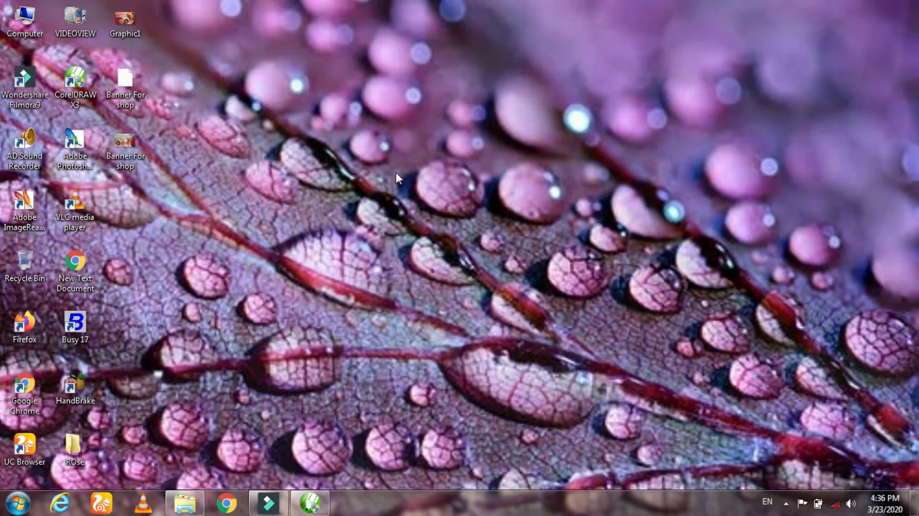
{"action": "right_click", "coordinate": [126, 146]}
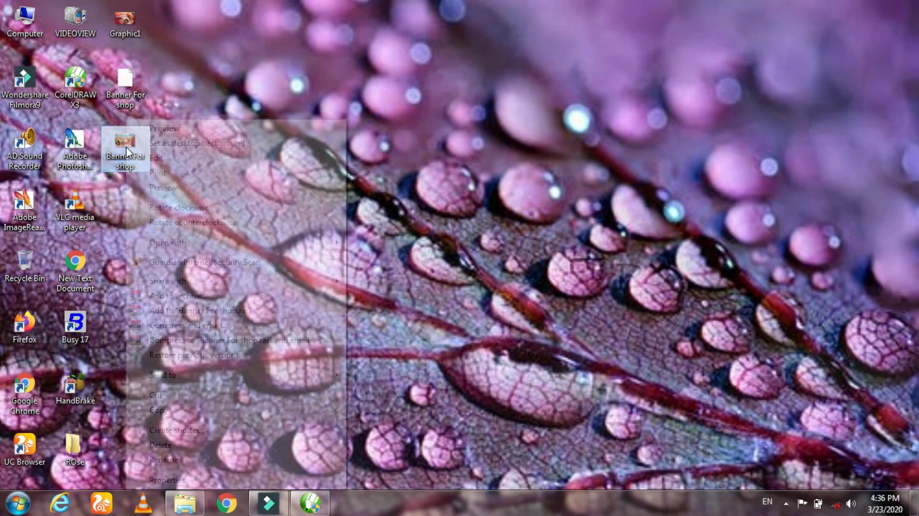
{"action": "left_click", "coordinate": [144, 127]}
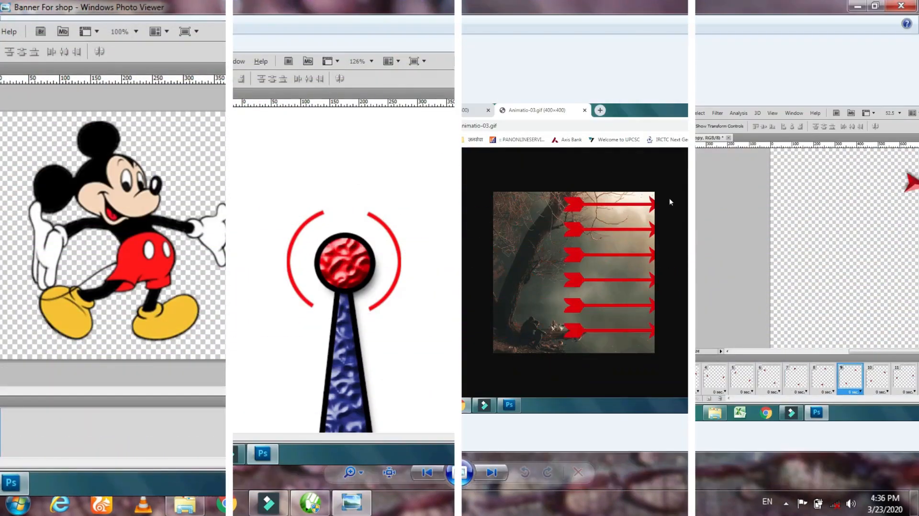